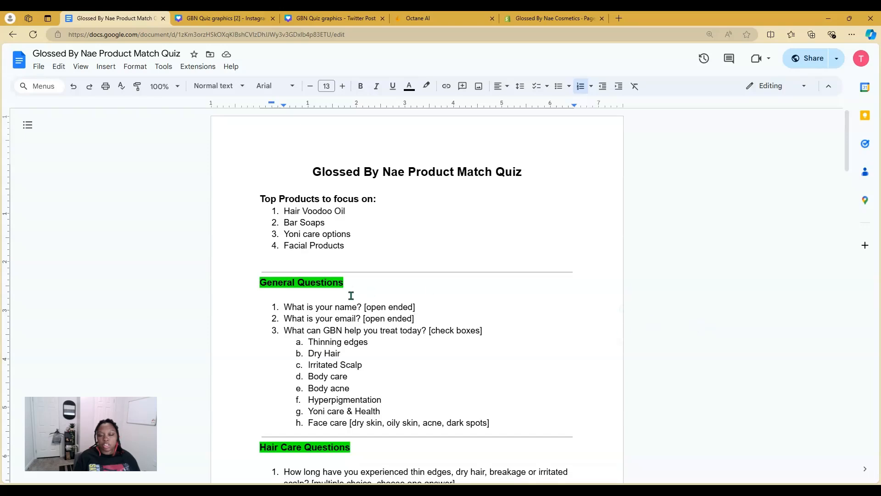
# - Review the General Questions section, highlighting the hair, body and Yoni care answer options under "What can GBN help you treat today?"
pyautogui.scroll(-3, 288, 315)
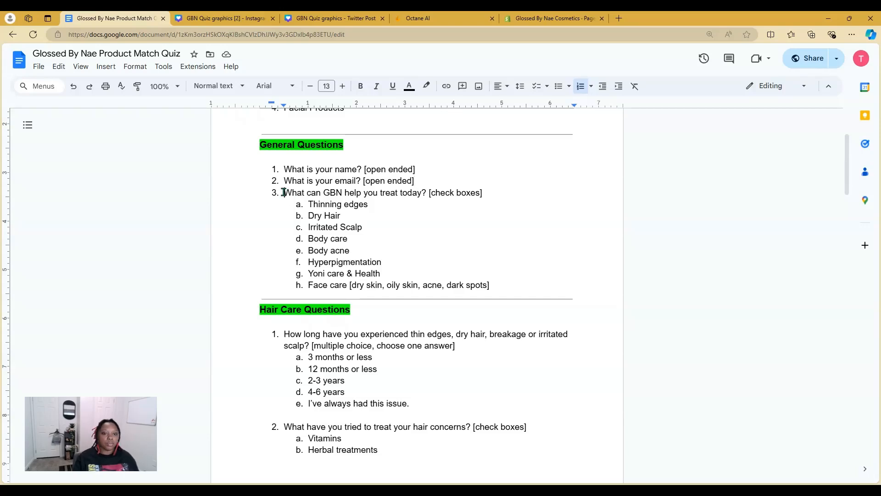
pyautogui.click(284, 192)
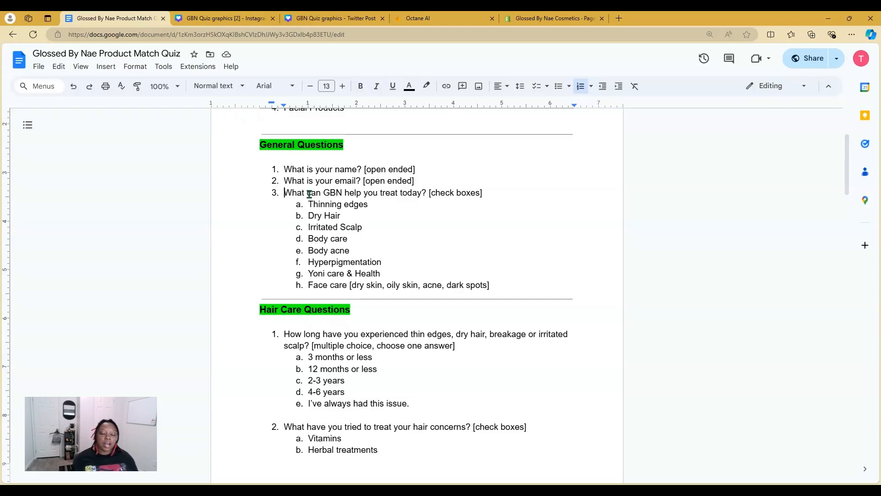
pyautogui.moveTo(308, 203); pyautogui.dragTo(367, 228)
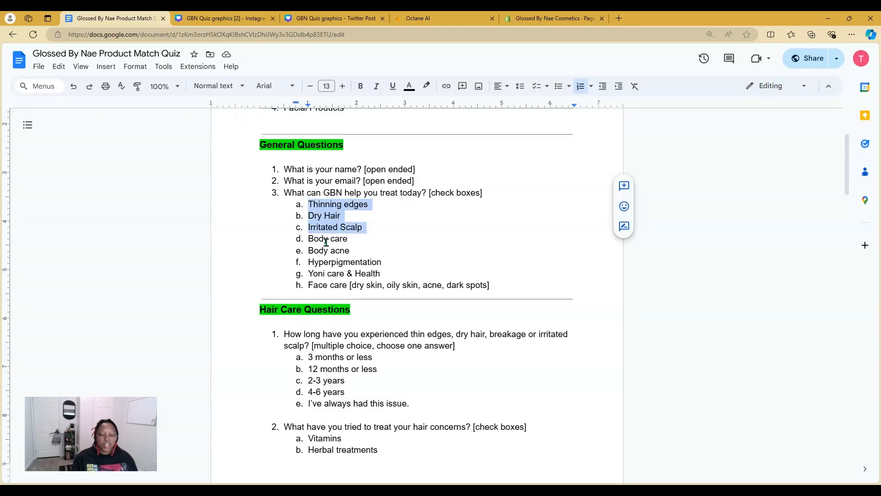
pyautogui.click(313, 250)
pyautogui.moveTo(309, 239); pyautogui.dragTo(381, 262)
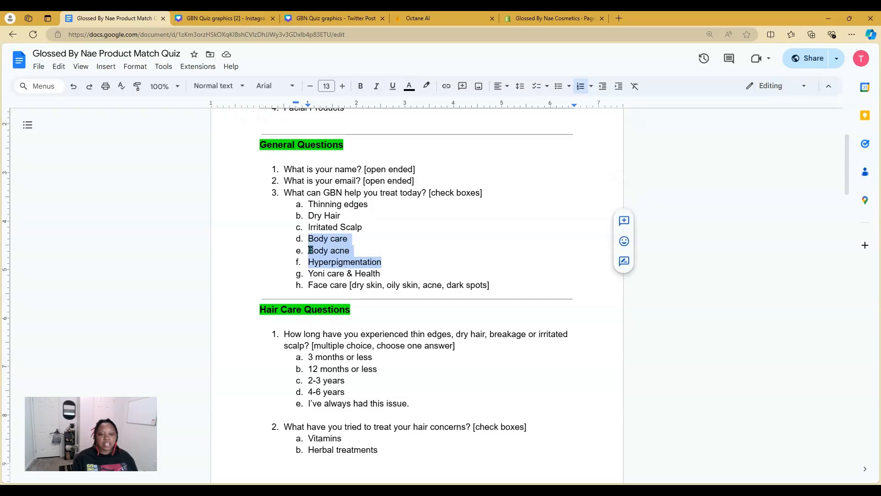
pyautogui.click(311, 274)
pyautogui.moveTo(312, 274); pyautogui.dragTo(386, 273)
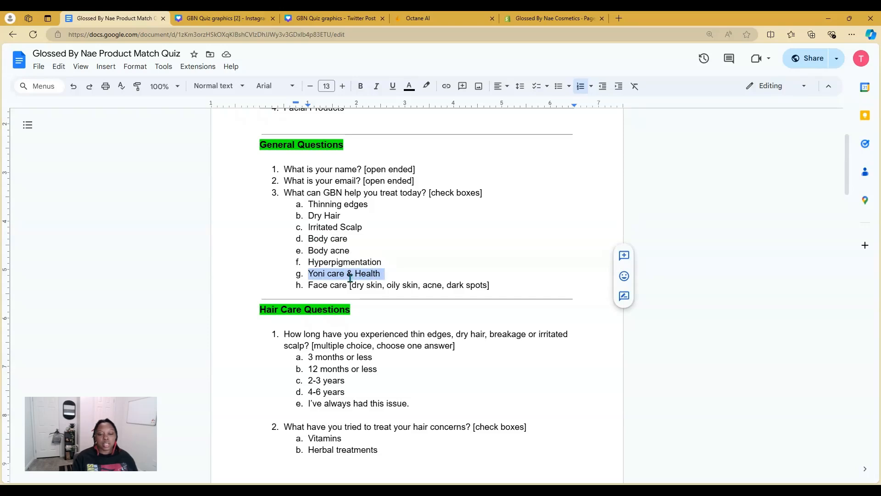
pyautogui.click(318, 285)
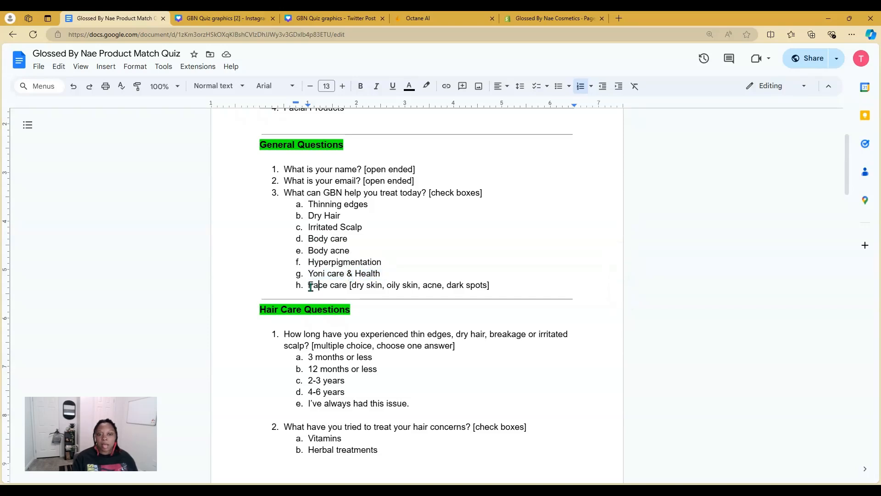
# - Review Hair Care questions 1 and 2, highlighting the multiple-choice note and the Herbal treatments and Dermatologist visit answers
pyautogui.scroll(-2, 407, 281)
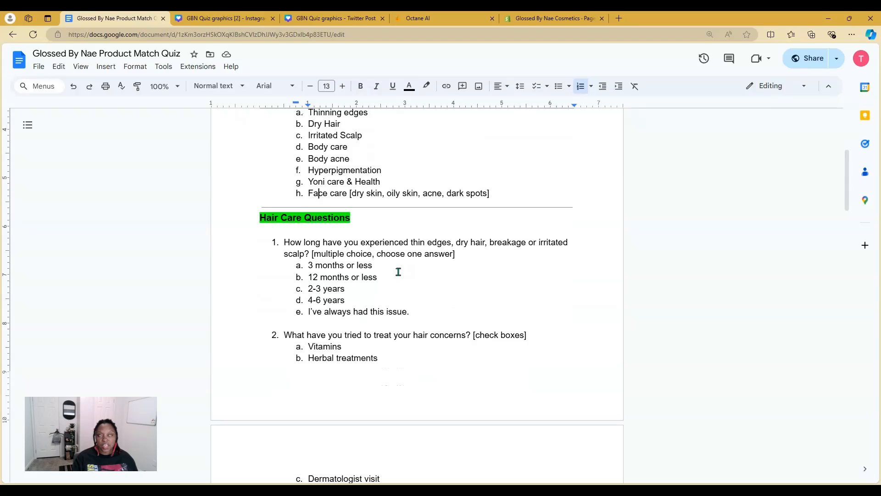
pyautogui.scroll(1, 398, 257)
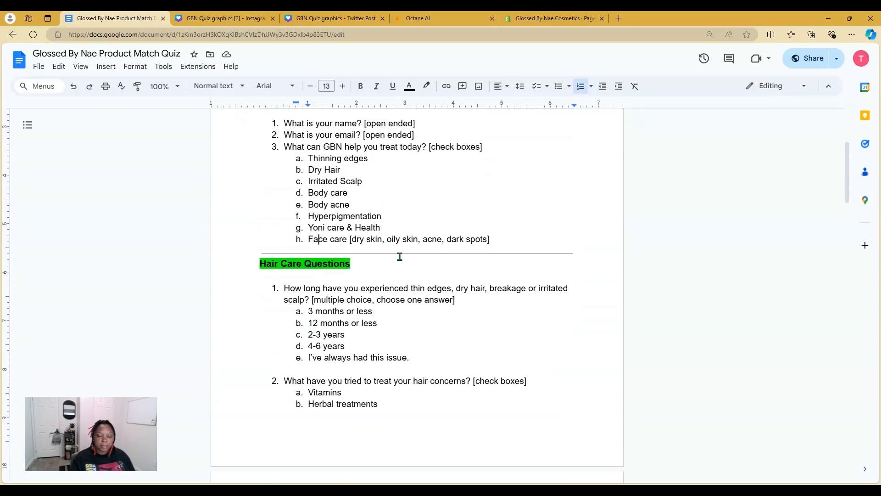
pyautogui.scroll(-2, 399, 256)
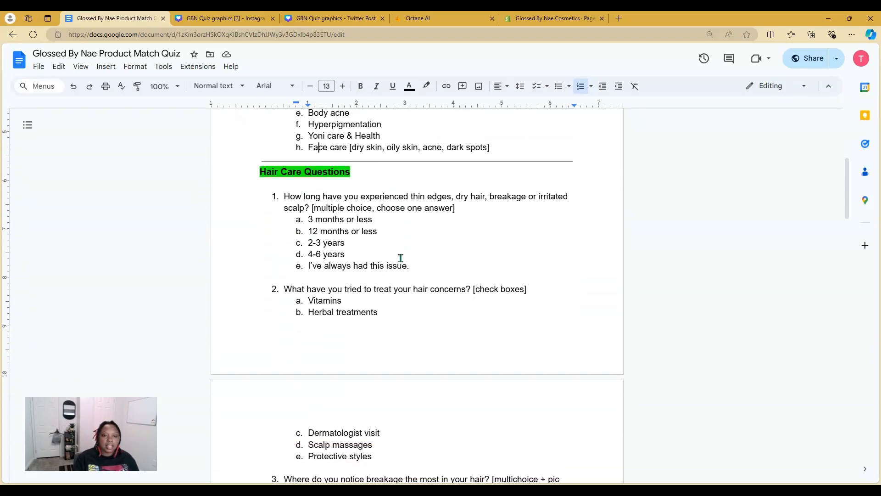
pyautogui.scroll(2, 403, 260)
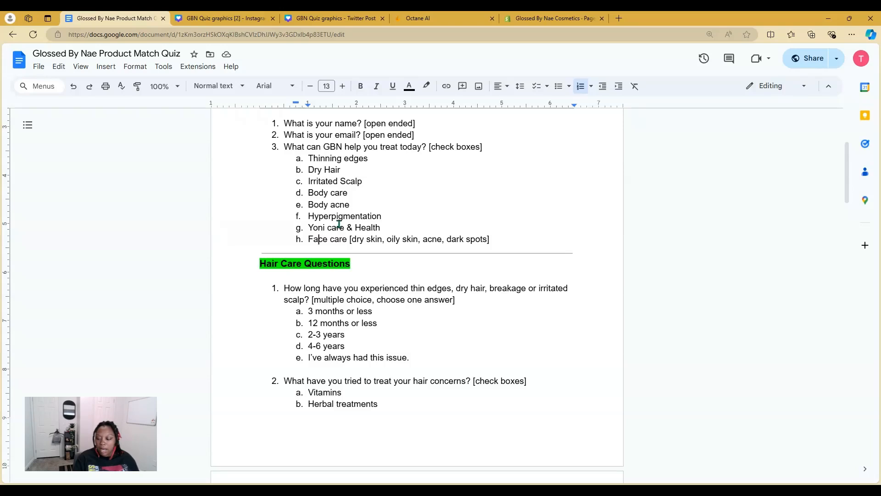
pyautogui.scroll(-3, 339, 224)
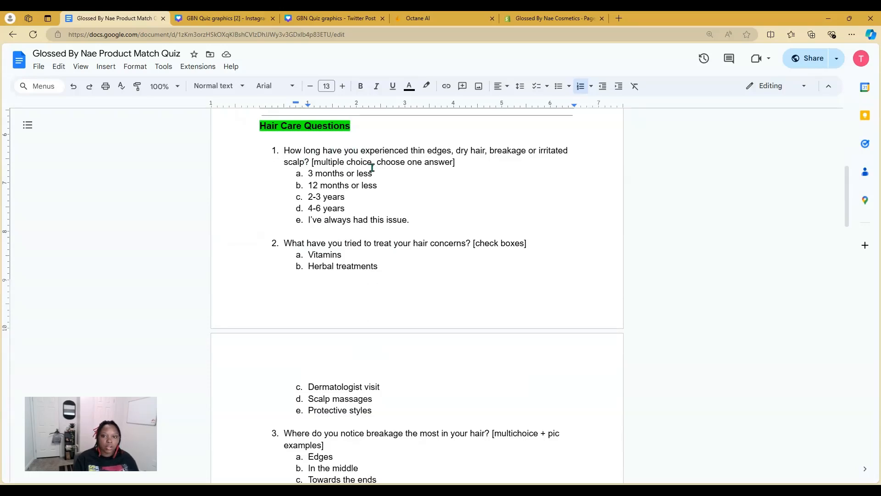
pyautogui.moveTo(310, 161); pyautogui.dragTo(476, 165)
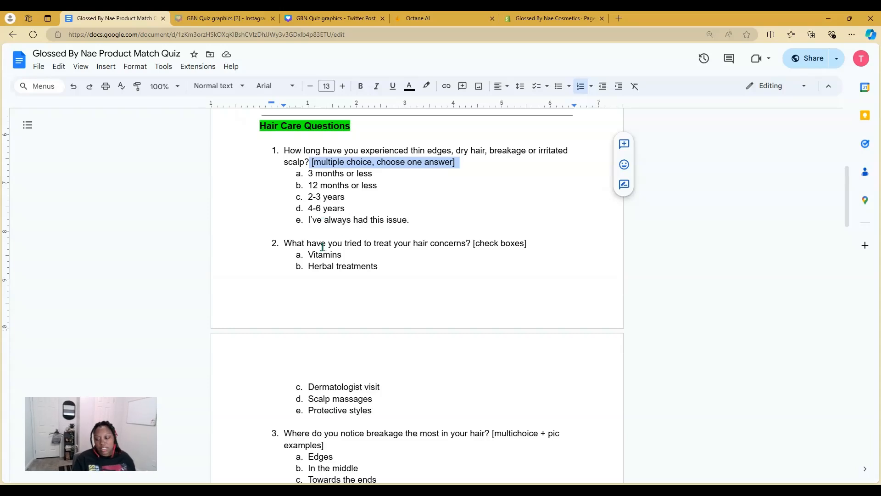
pyautogui.scroll(-1, 321, 238)
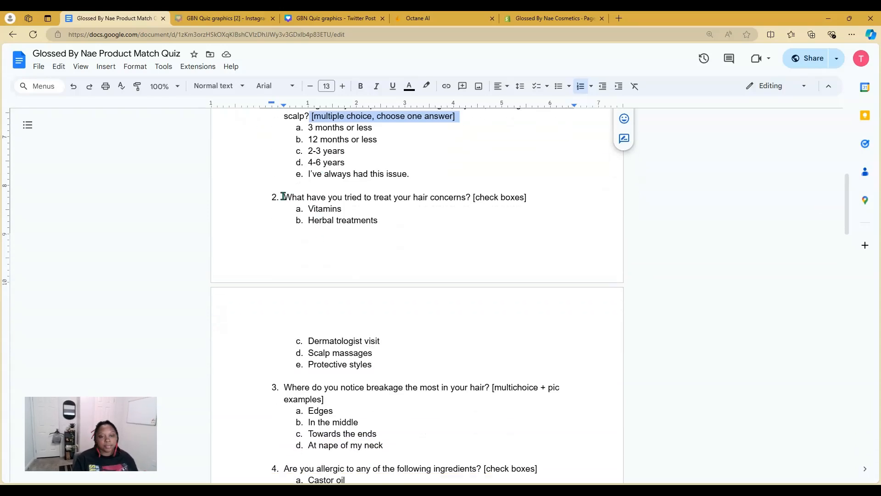
pyautogui.moveTo(284, 197); pyautogui.dragTo(451, 203)
pyautogui.click(357, 209)
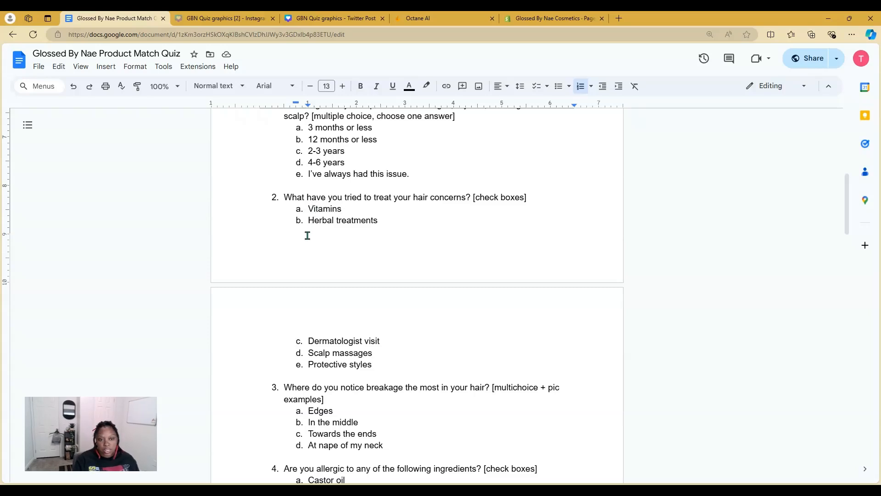
pyautogui.moveTo(308, 220); pyautogui.dragTo(378, 222)
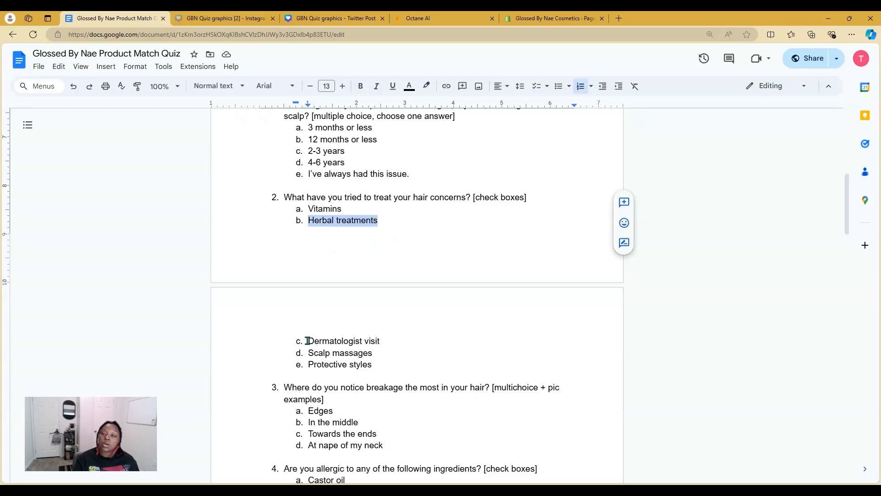
pyautogui.moveTo(306, 341); pyautogui.dragTo(387, 340)
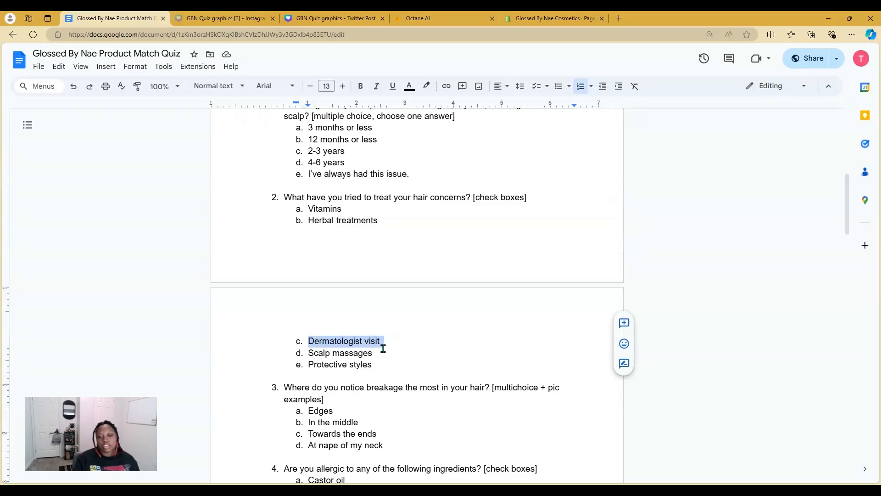
pyautogui.click(383, 349)
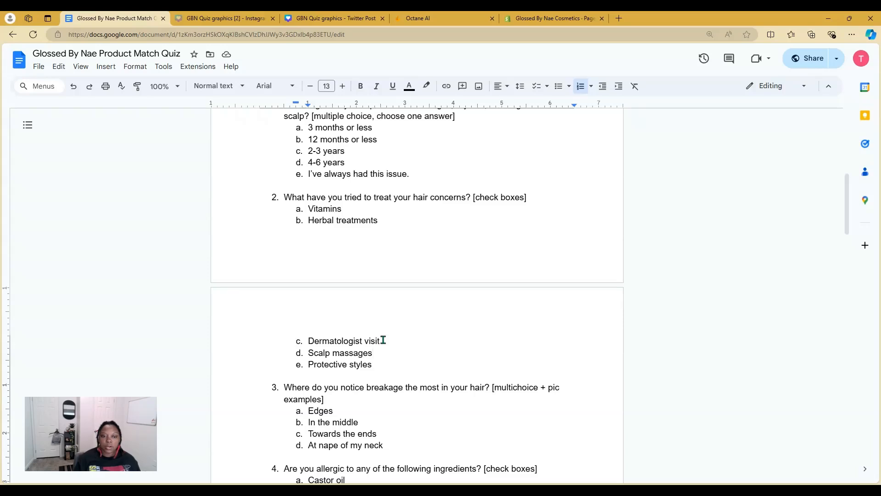
# - Review Hair Care questions 3 and 4, highlighting the breakage location answers before reading the ingredient allergy options
pyautogui.scroll(-4, 383, 340)
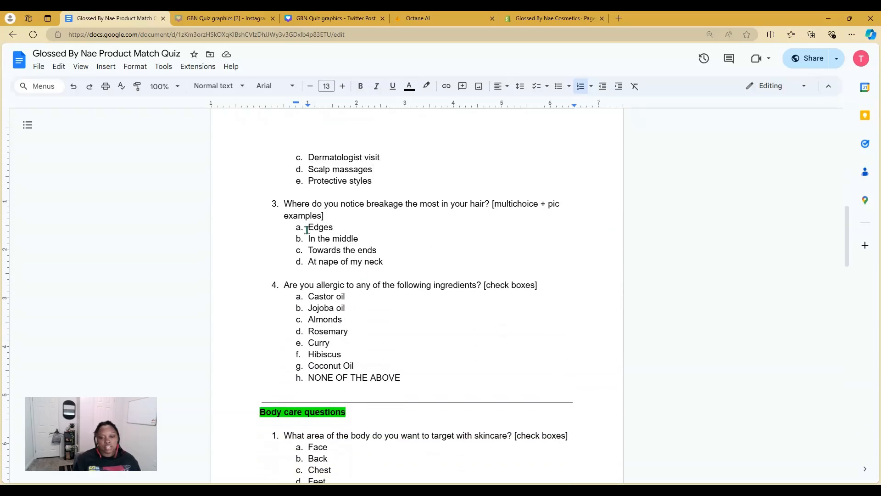
pyautogui.moveTo(308, 226); pyautogui.dragTo(387, 266)
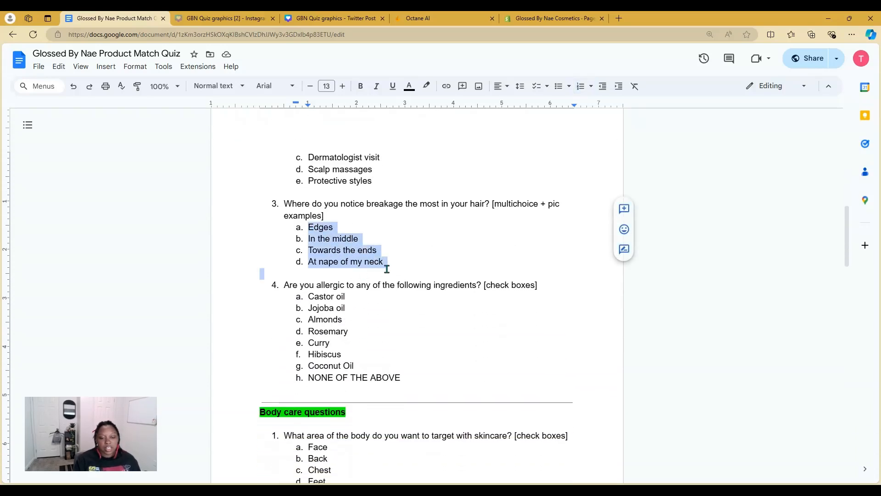
pyautogui.click(434, 268)
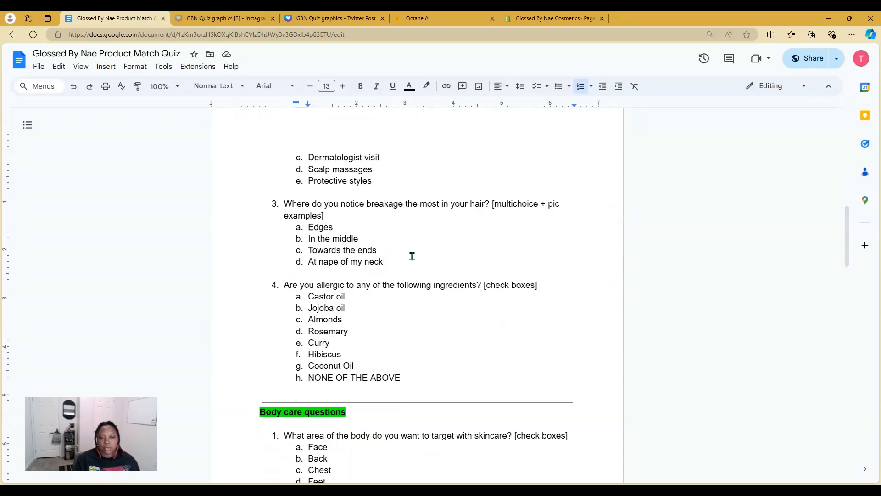
pyautogui.click(288, 285)
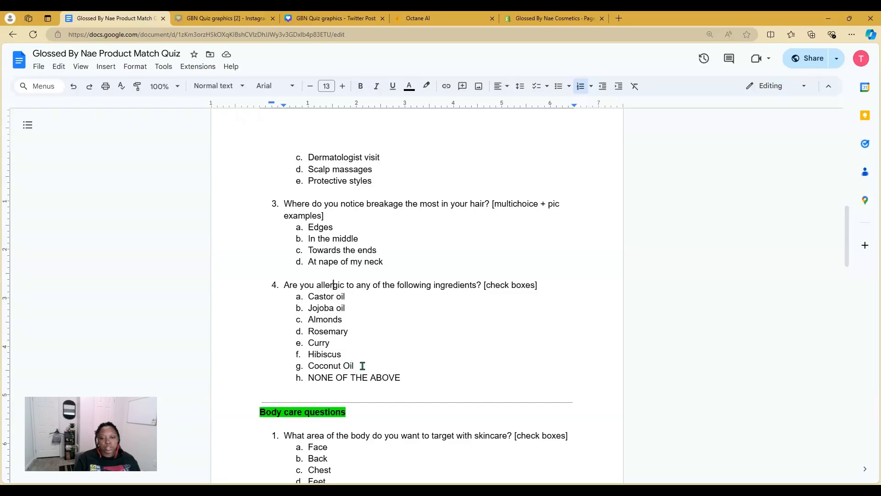
# - Read through the Body care questions on target areas, skin concerns, soap preference and Yoni concerns
pyautogui.scroll(-4, 445, 370)
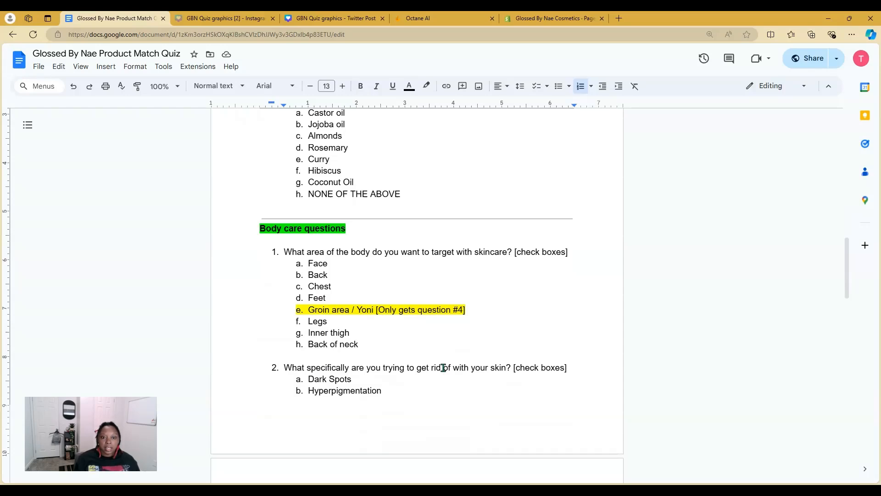
pyautogui.scroll(-1, 349, 303)
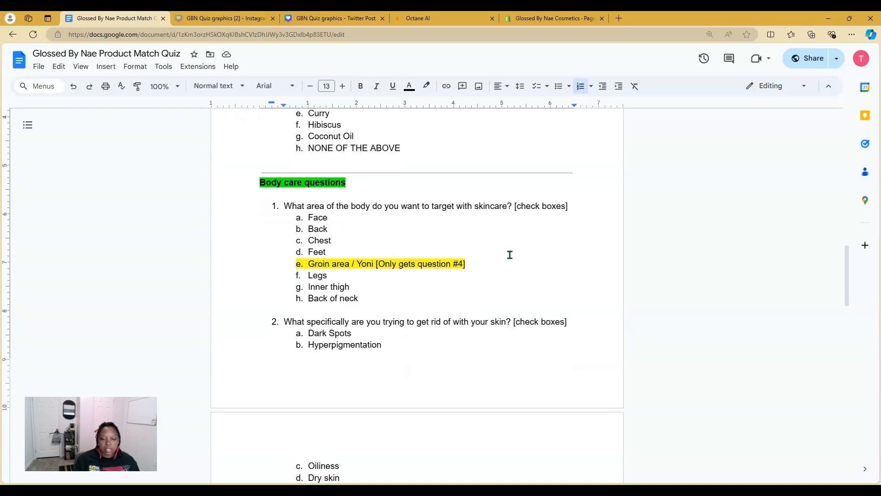
pyautogui.scroll(-1, 360, 316)
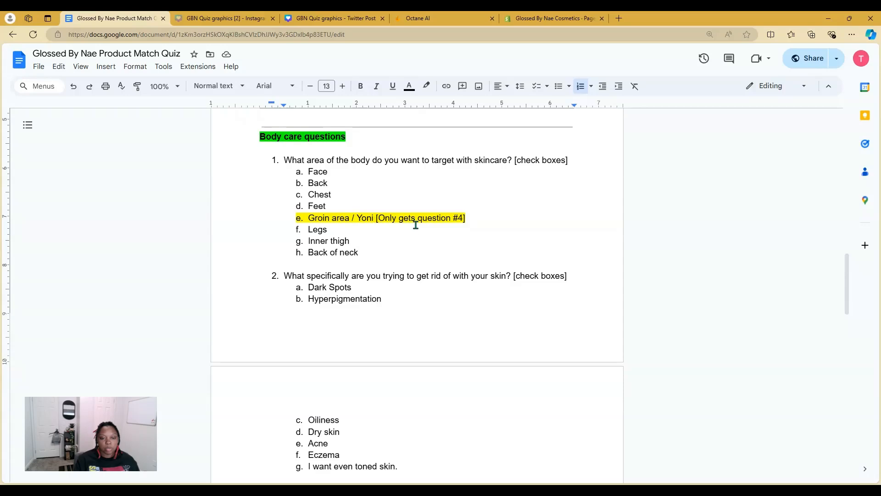
pyautogui.scroll(-1, 407, 242)
pyautogui.scroll(-1, 407, 242)
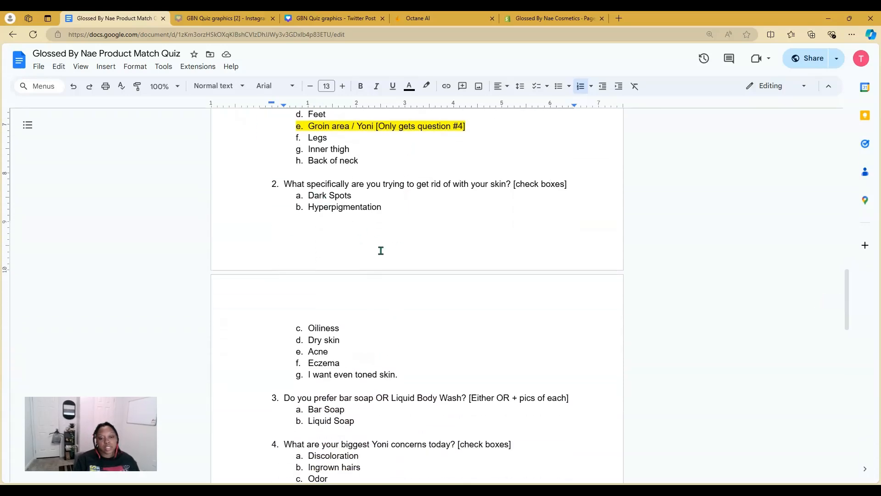
pyautogui.scroll(-3, 342, 223)
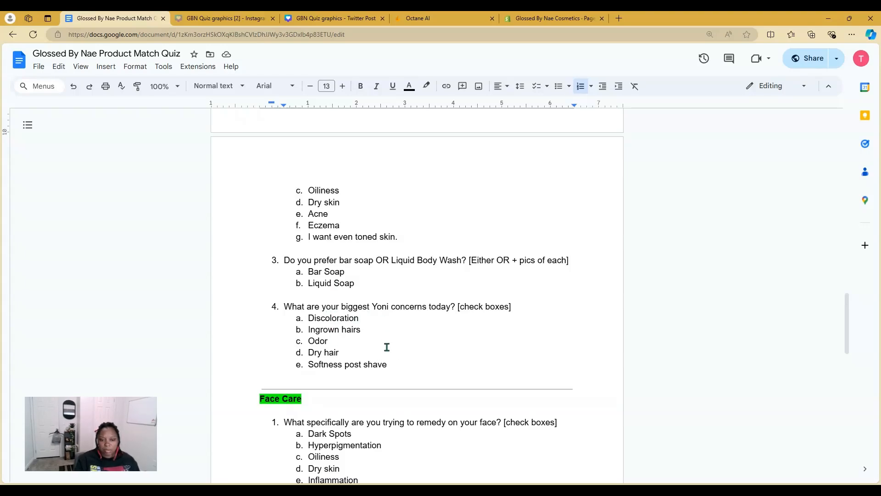
# - Read the Face Care questions on skin concerns, routine and monthly budget, then return to the start of the document
pyautogui.scroll(-5, 403, 346)
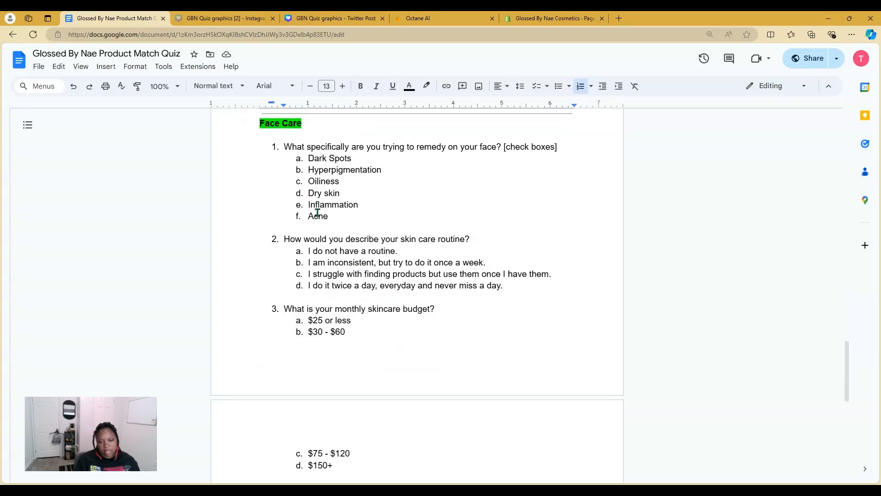
pyautogui.scroll(-3, 326, 288)
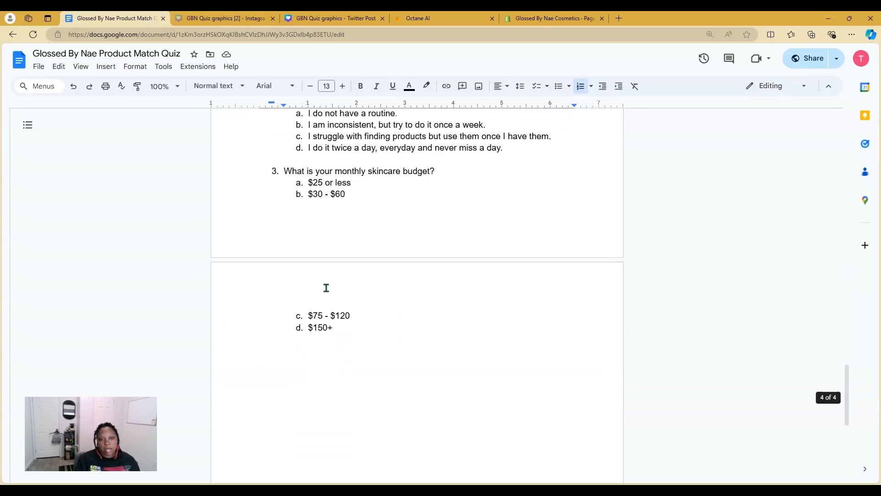
pyautogui.scroll(2, 326, 287)
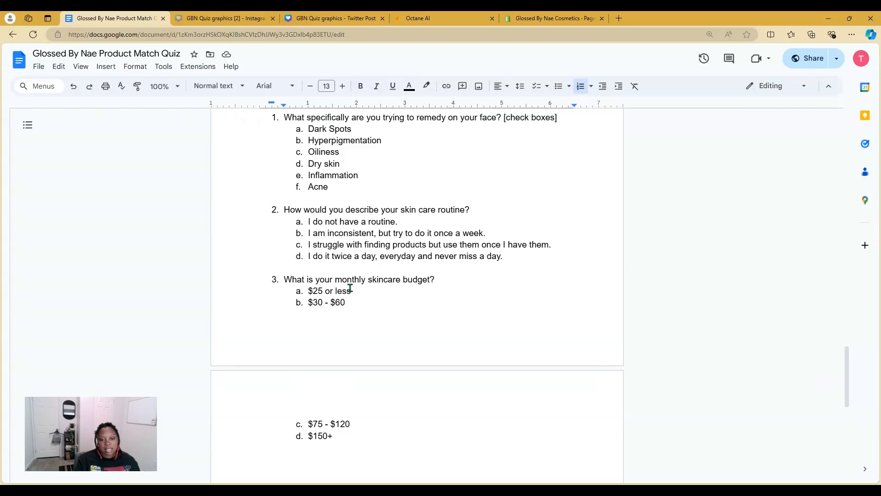
pyautogui.scroll(1, 350, 288)
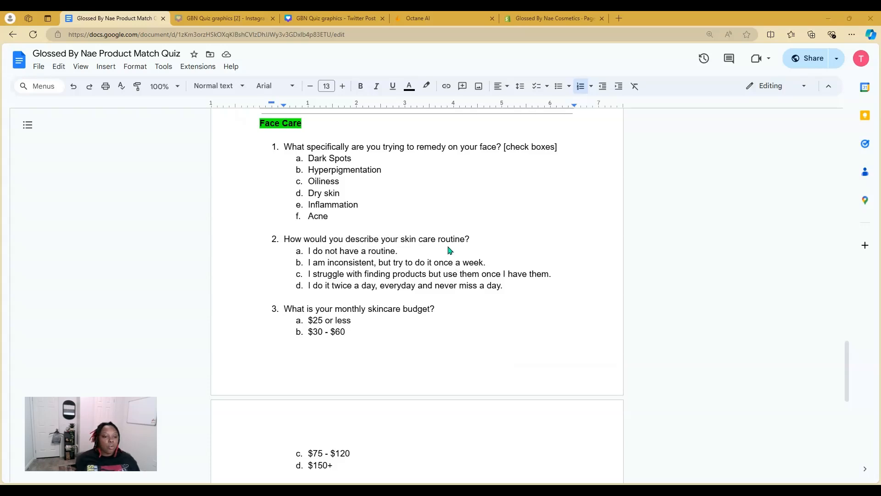
pyautogui.hotkey('ctrl', 'Home')
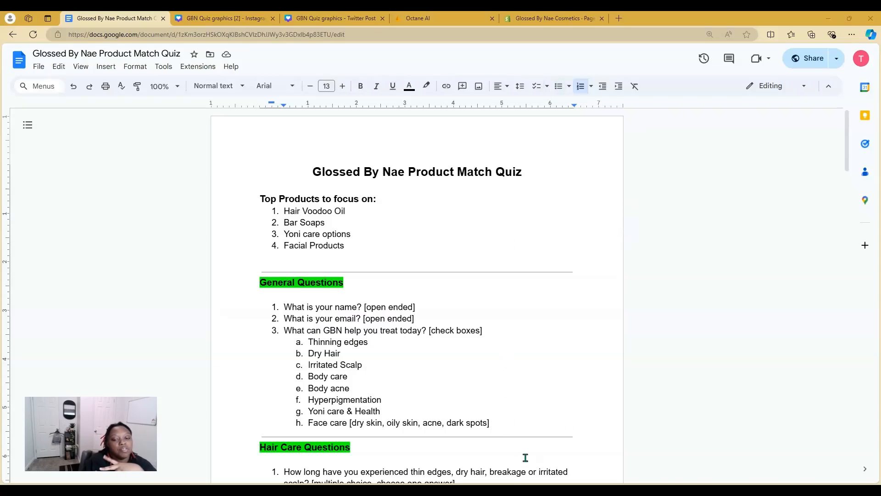
# - Switch to the Canva quiz designs, widen the square design's workspace, and preview the first pages of the Twitter Post design
pyautogui.click(256, 20)
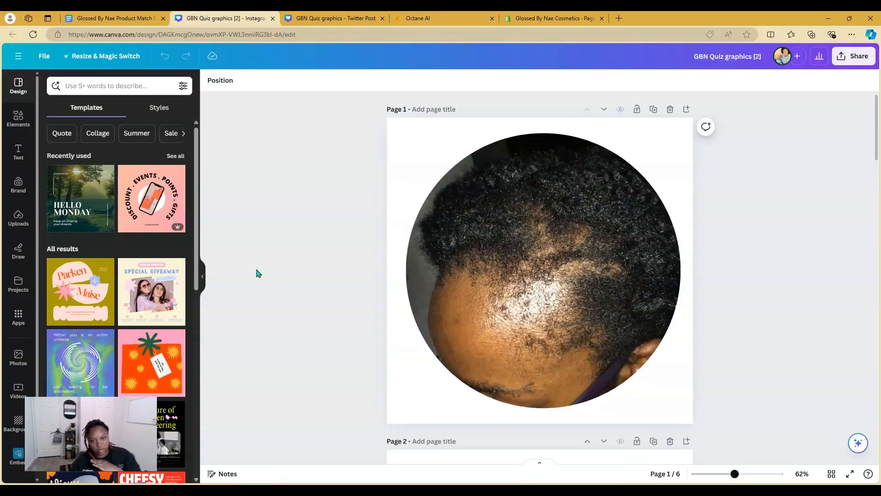
pyautogui.click(202, 278)
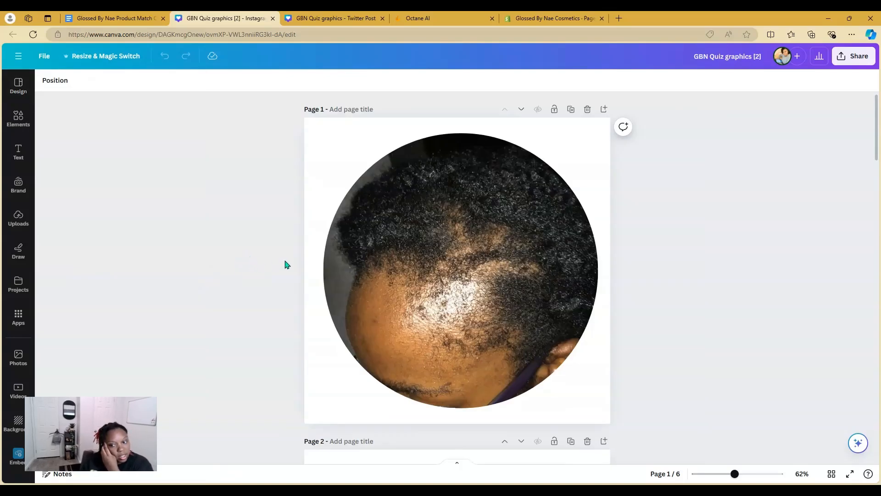
pyautogui.click(329, 18)
pyautogui.scroll(-5, 557, 321)
pyautogui.scroll(-12, 557, 348)
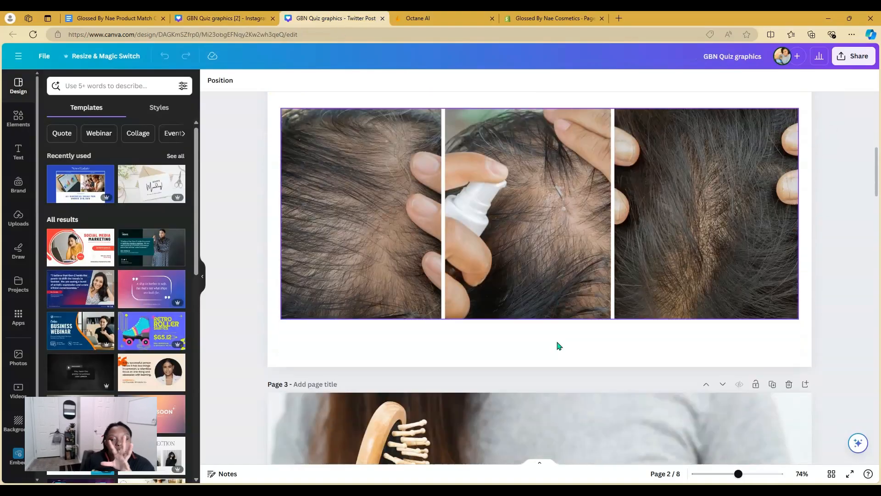
pyautogui.scroll(5, 553, 352)
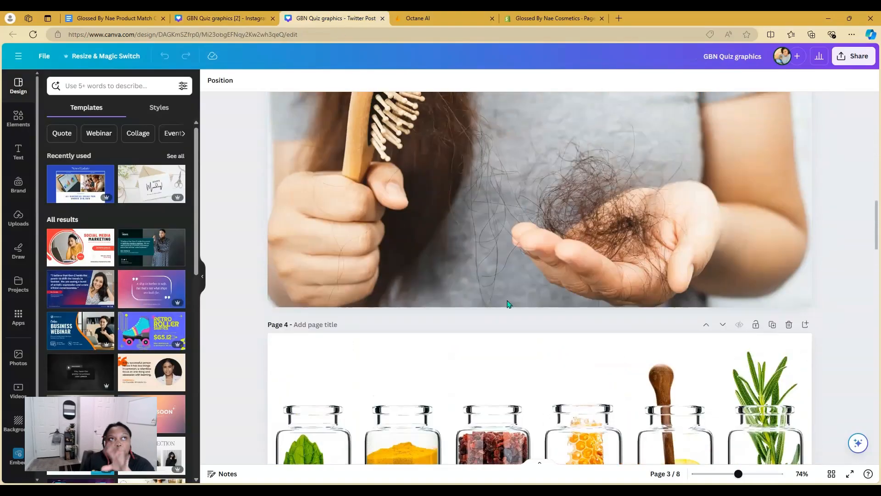
# - Skim the circular hair images in GBN Quiz graphics [2] and return to its first page
pyautogui.click(225, 18)
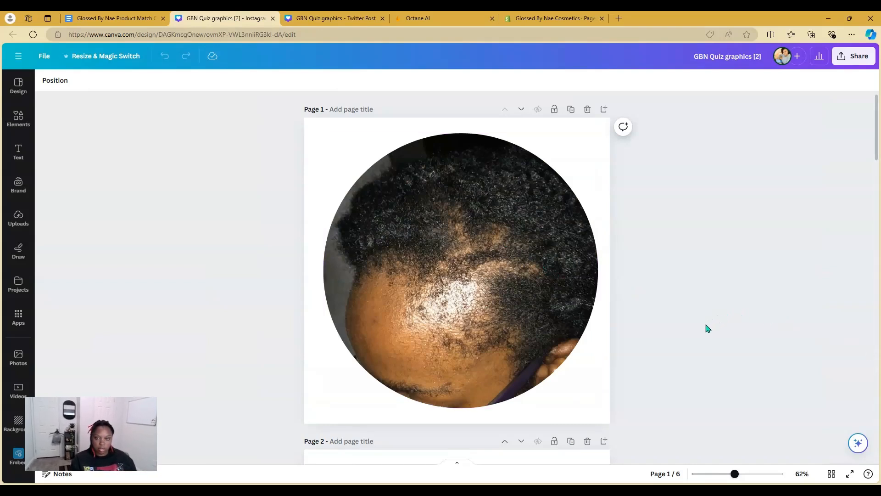
pyautogui.scroll(-5, 706, 352)
pyautogui.scroll(-20, 723, 352)
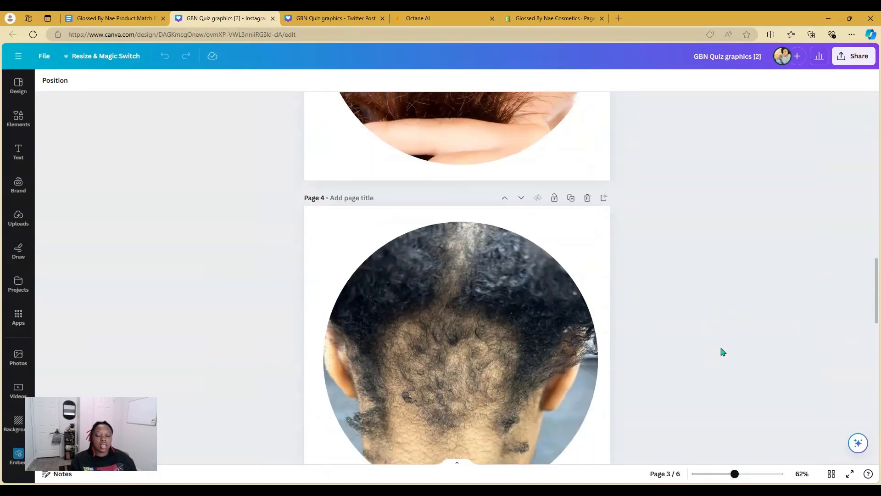
pyautogui.scroll(20, 725, 356)
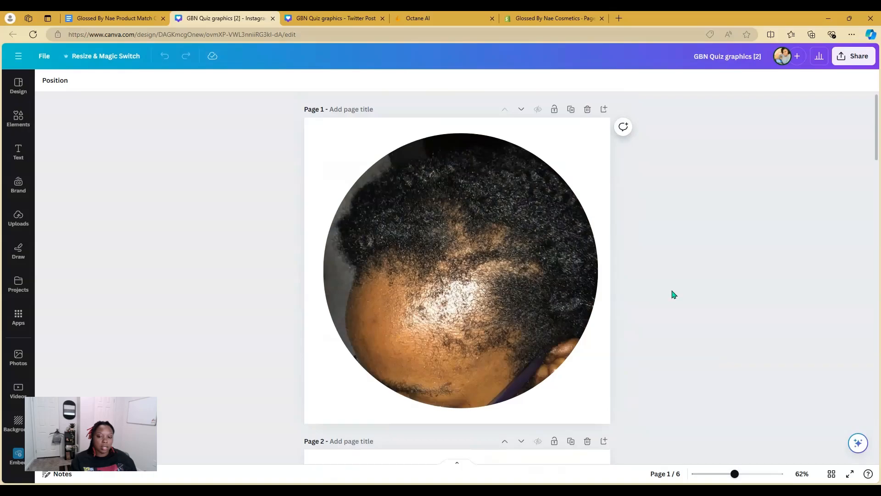
# - Skim pages 1 to 5 of the wide GBN Quiz graphics design, then return to the scalp image on page 2
pyautogui.click(334, 20)
pyautogui.scroll(8, 577, 243)
pyautogui.scroll(4, 579, 242)
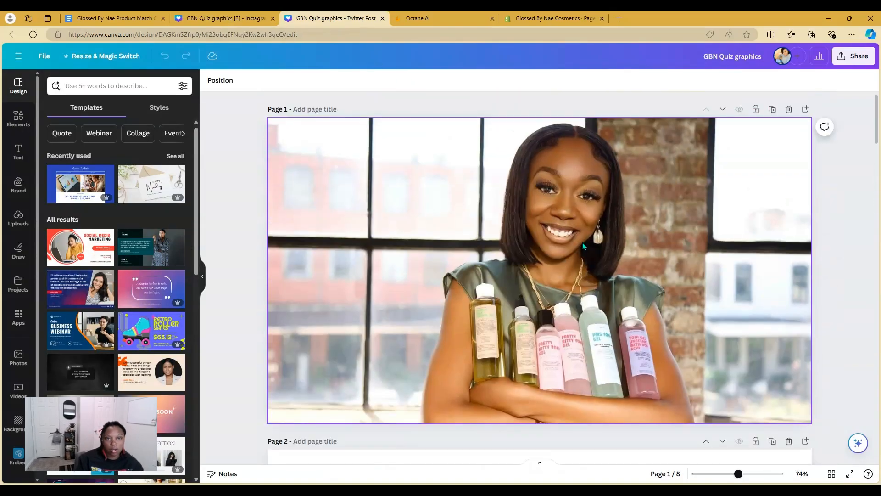
pyautogui.scroll(-12, 581, 243)
pyautogui.scroll(-8, 581, 243)
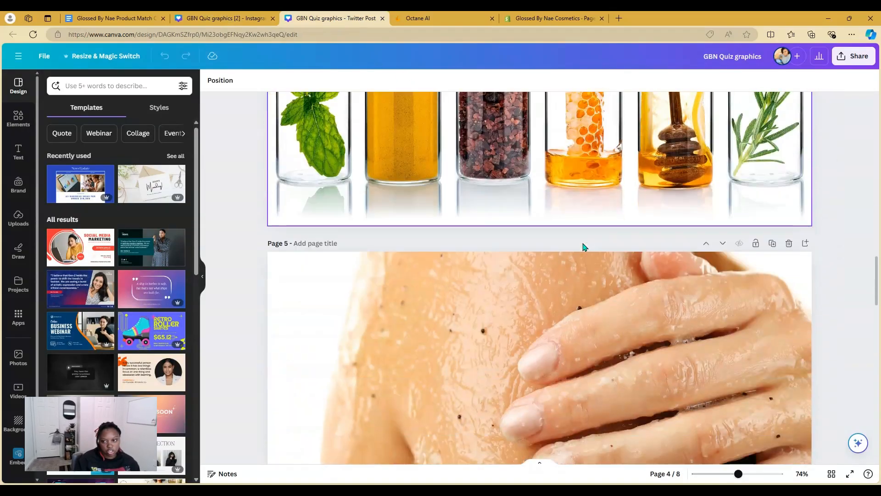
pyautogui.scroll(10, 582, 238)
pyautogui.scroll(10, 511, 281)
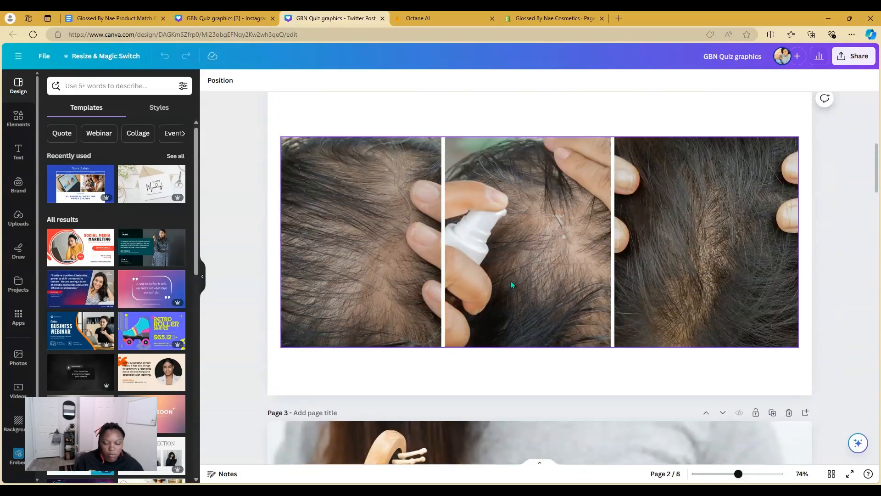
# - Review all six circular answer images in GBN Quiz graphics [2], from the hair breakage photos to the bar soap and liquid wash
pyautogui.click(232, 17)
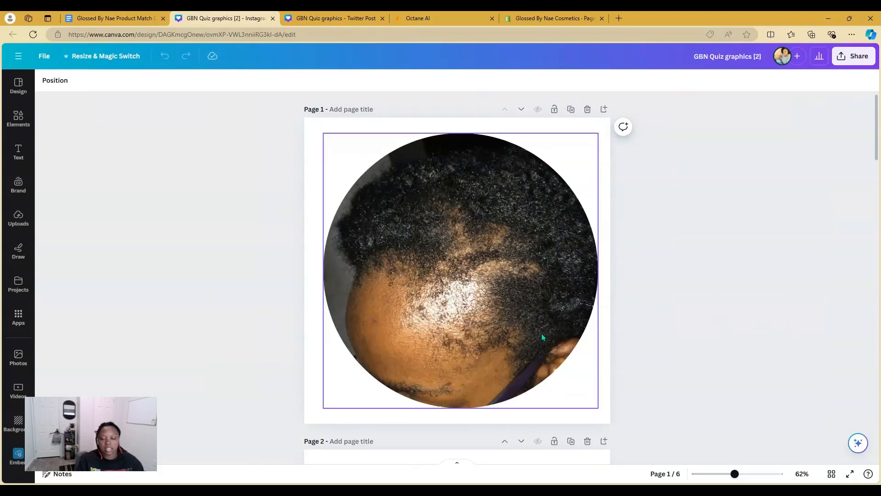
pyautogui.scroll(-10, 546, 330)
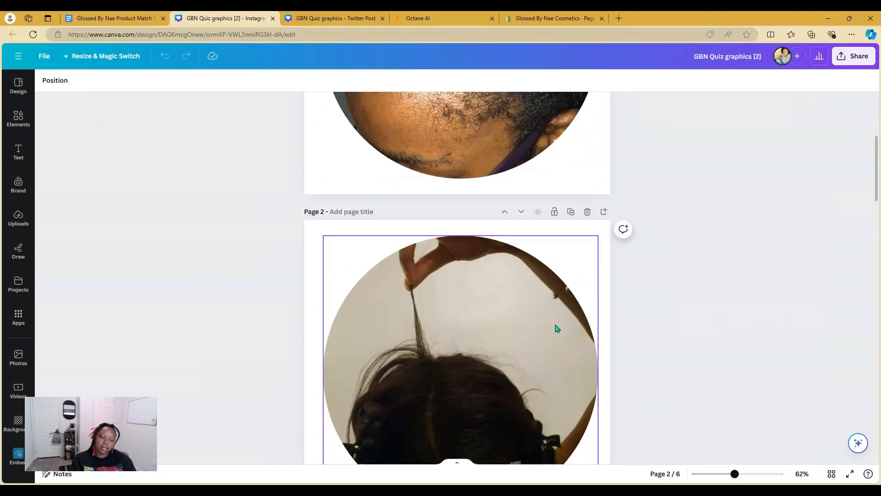
pyautogui.scroll(3, 537, 282)
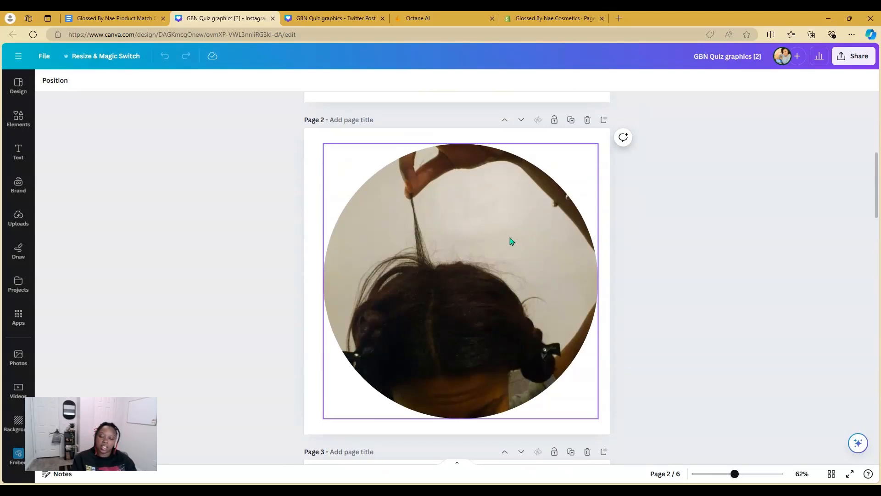
pyautogui.scroll(-15, 447, 266)
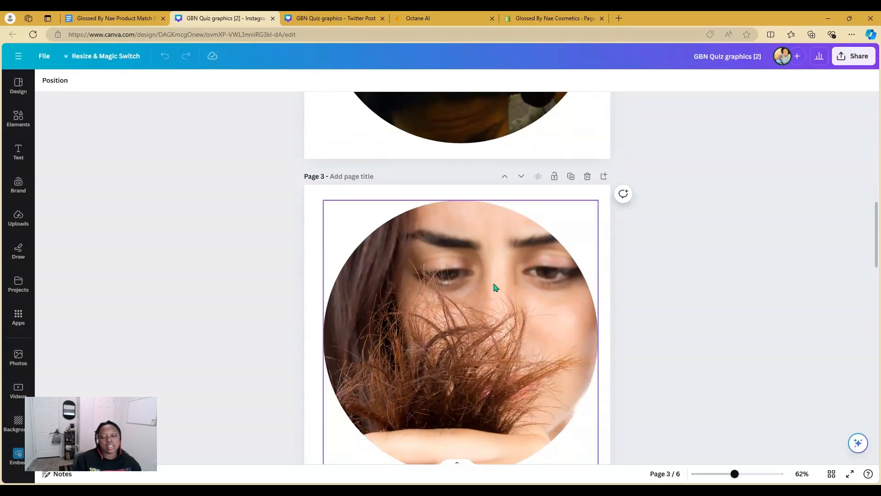
pyautogui.scroll(-7, 384, 200)
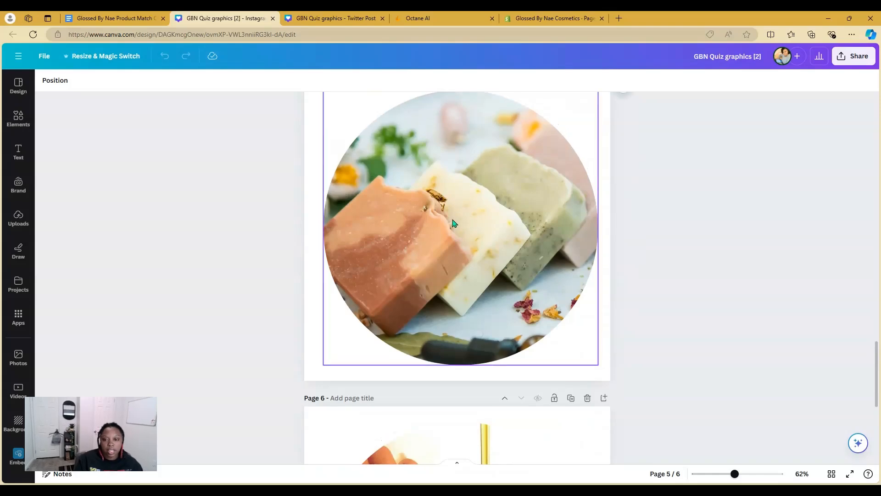
pyautogui.scroll(1, 550, 253)
pyautogui.scroll(-3, 496, 249)
pyautogui.scroll(-5, 504, 257)
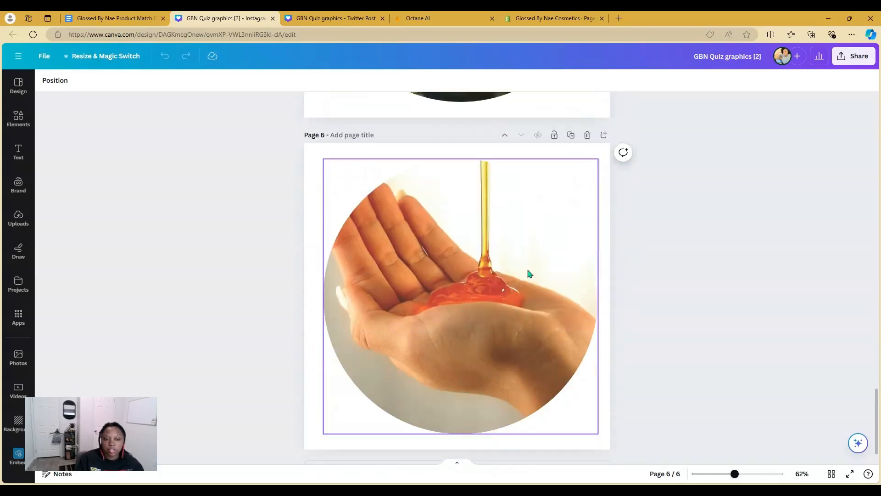
# - Widen the workspace of the GBN Quiz graphics design and review the product portrait, scalp and hair loss images on pages 1 to 3
pyautogui.click(330, 17)
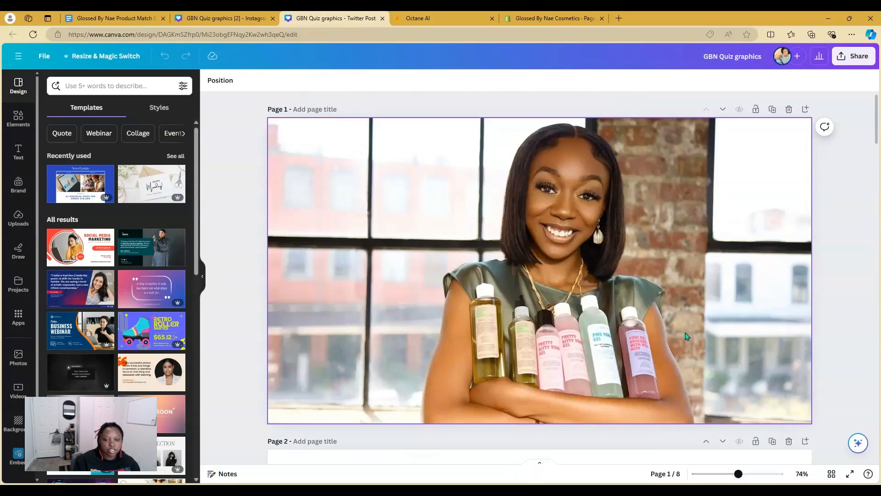
pyautogui.click(202, 278)
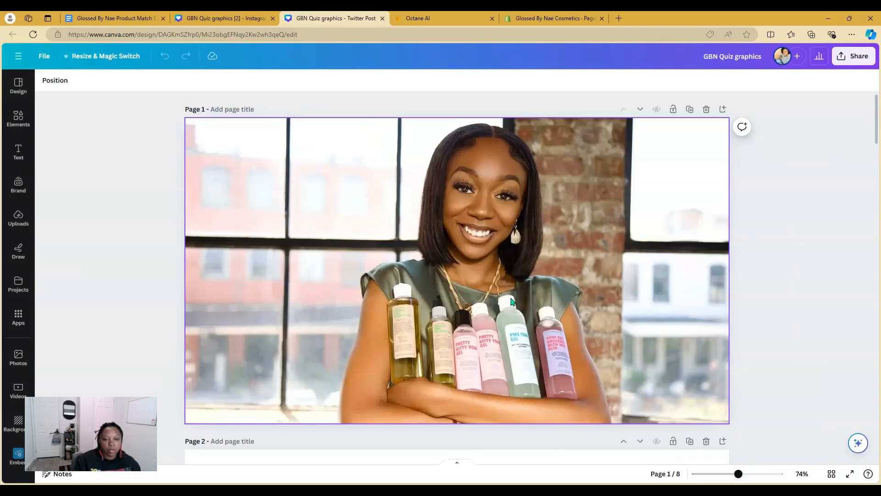
pyautogui.scroll(-8, 513, 301)
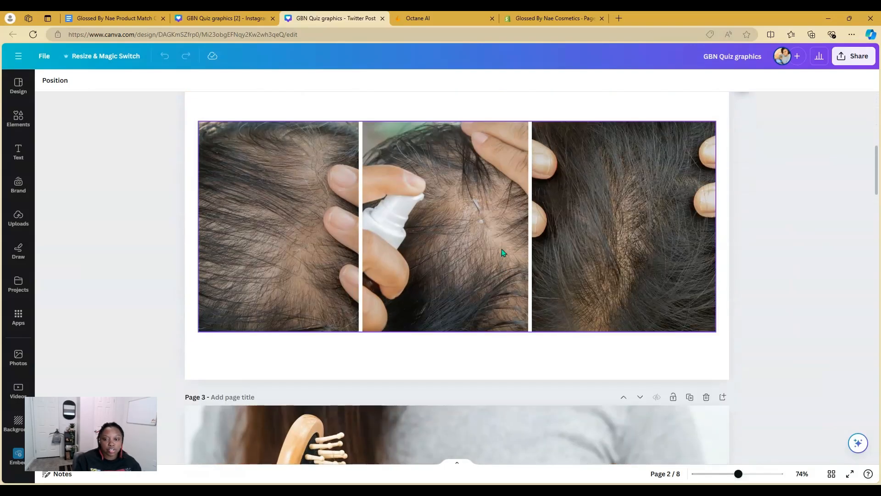
pyautogui.scroll(1, 502, 249)
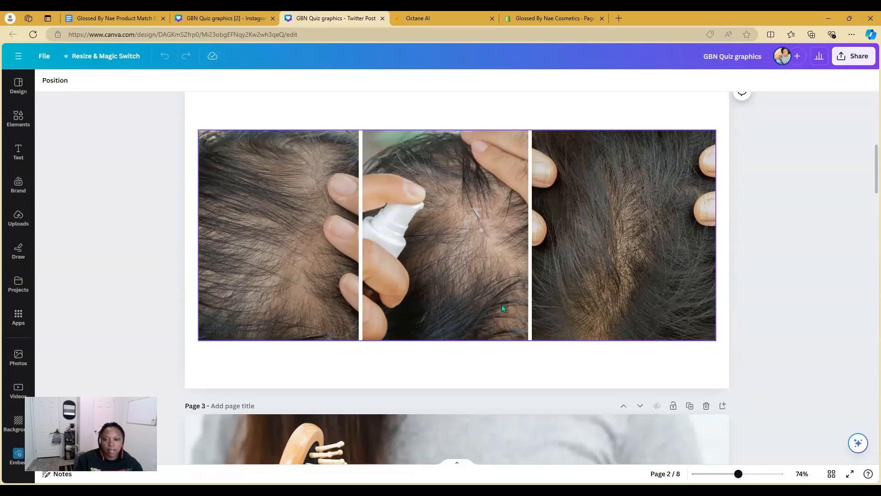
pyautogui.scroll(-5, 539, 316)
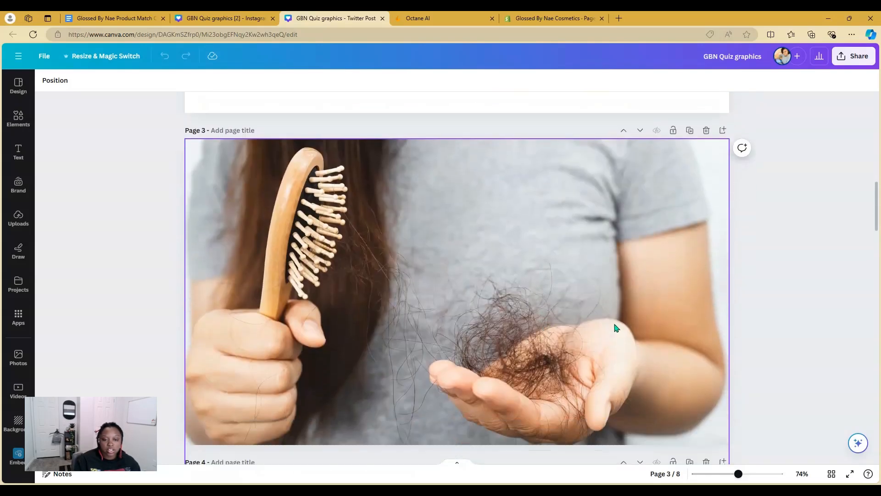
pyautogui.scroll(-3, 413, 271)
pyautogui.scroll(2, 396, 209)
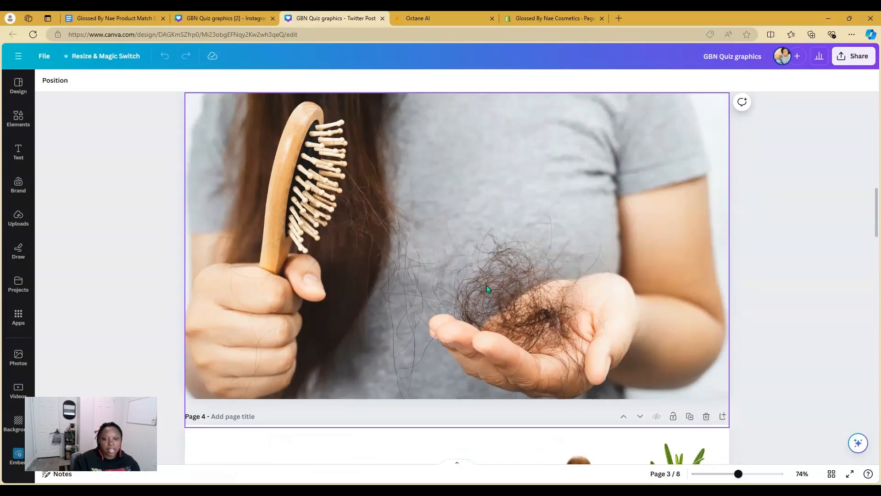
# - Examine the ingredient jars on page 4 and the body scrub image on page 5
pyautogui.scroll(-6, 413, 257)
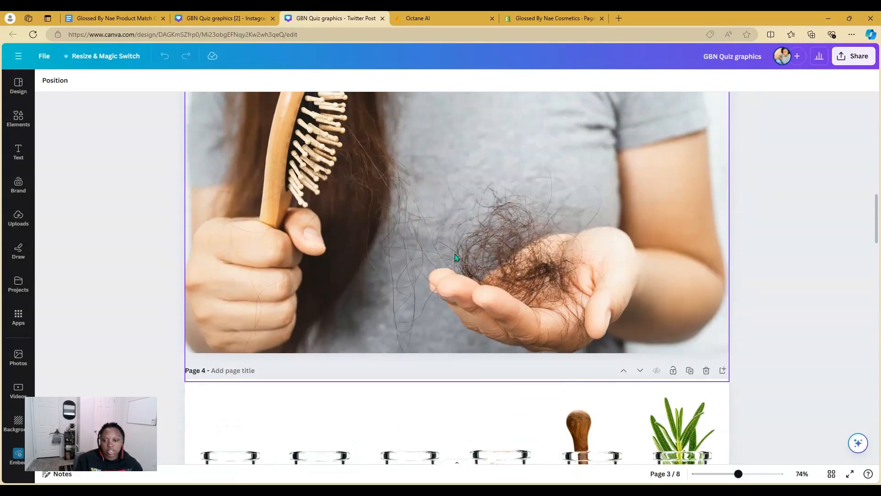
pyautogui.scroll(-1, 488, 288)
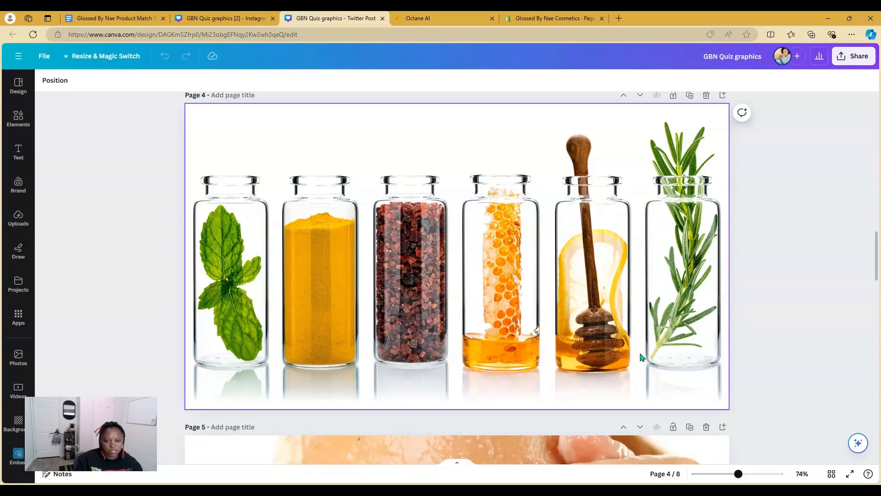
pyautogui.scroll(-1, 787, 366)
pyautogui.scroll(-6, 787, 365)
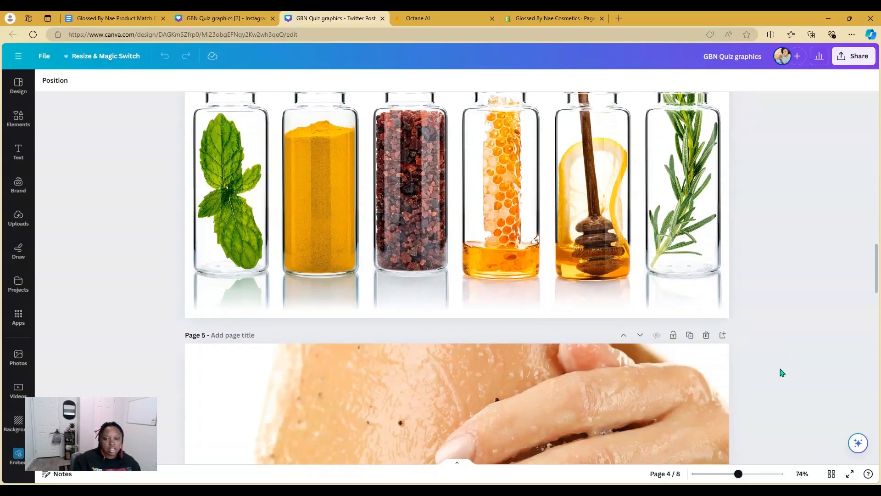
pyautogui.scroll(1, 744, 243)
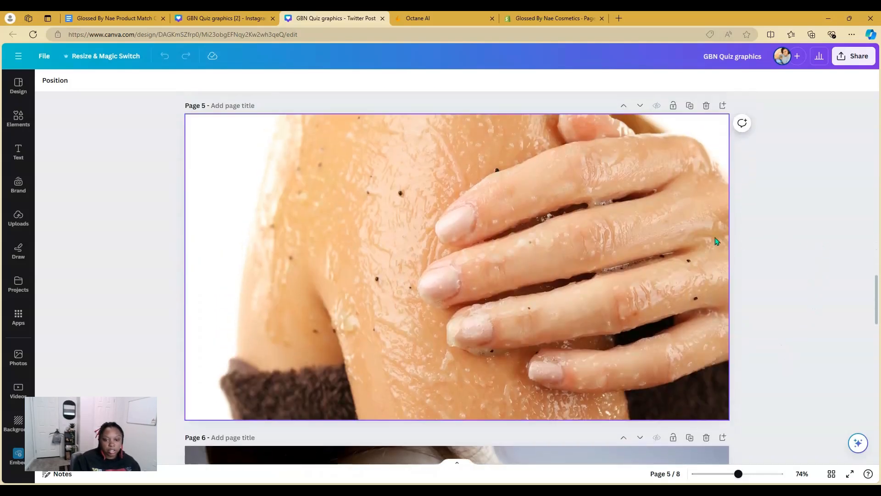
# - Examine the back acne, Yoni care and facial acne images on pages 6 to 8
pyautogui.scroll(-5, 689, 275)
pyautogui.scroll(-4, 603, 177)
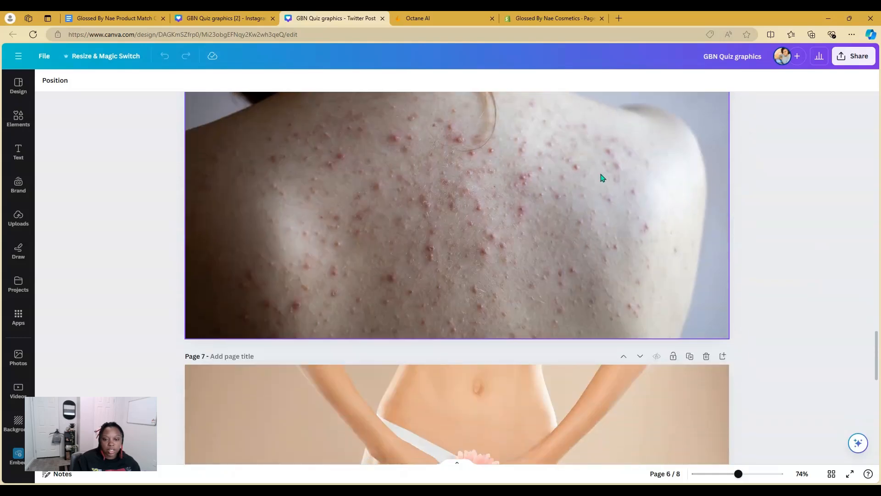
pyautogui.scroll(1, 354, 230)
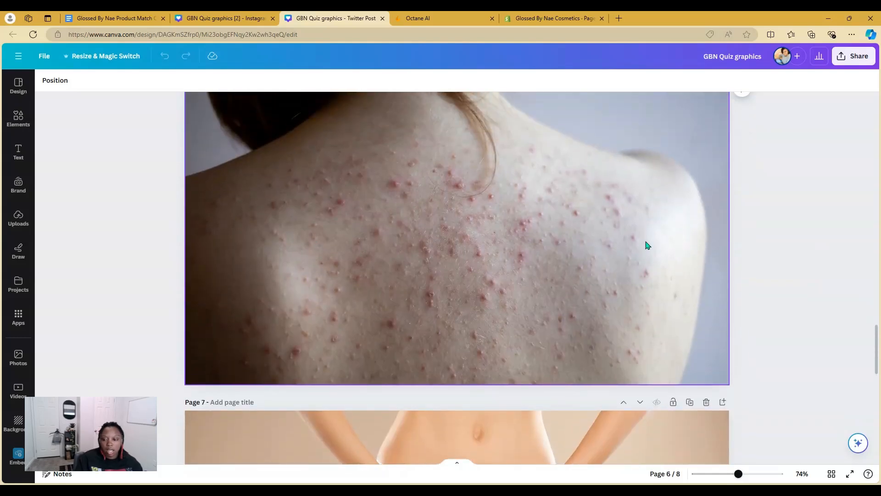
pyautogui.scroll(-5, 659, 244)
pyautogui.scroll(-3, 440, 294)
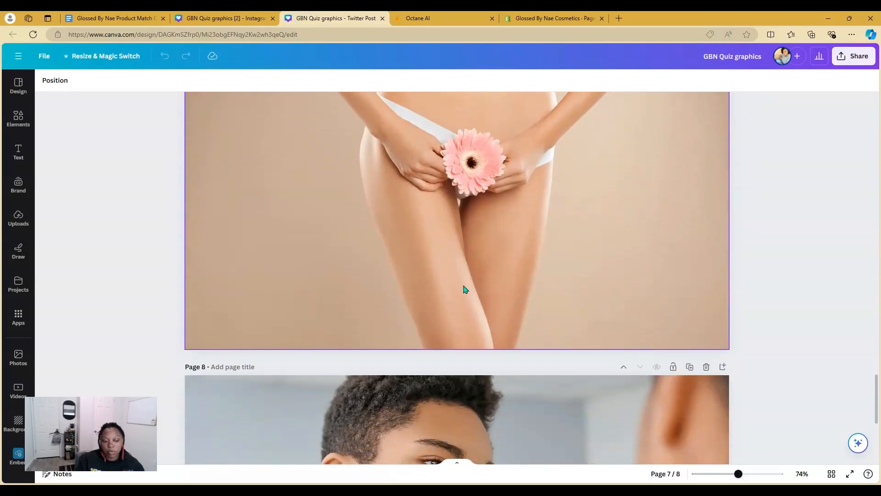
pyautogui.scroll(1, 464, 279)
pyautogui.scroll(-6, 477, 273)
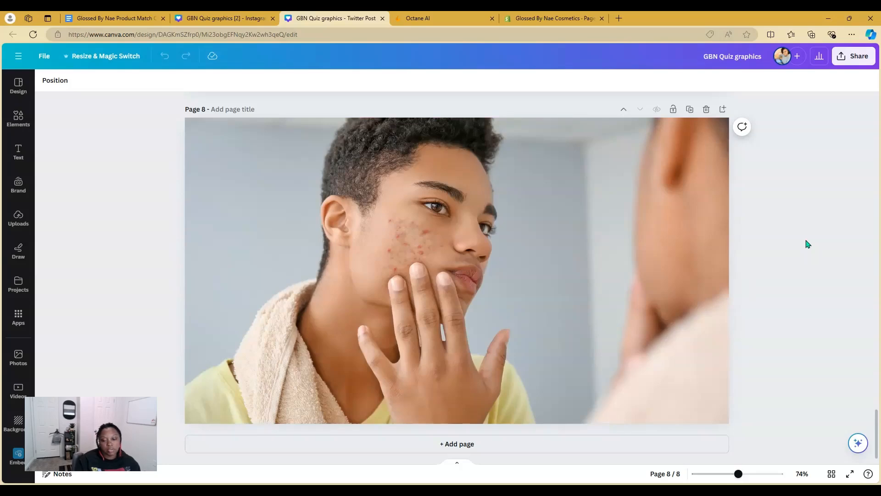
# - Switch to the GBN product match quiz in Octane AI, look through its question list, and open the "Unsure of where to start?" page
pyautogui.click(828, 18)
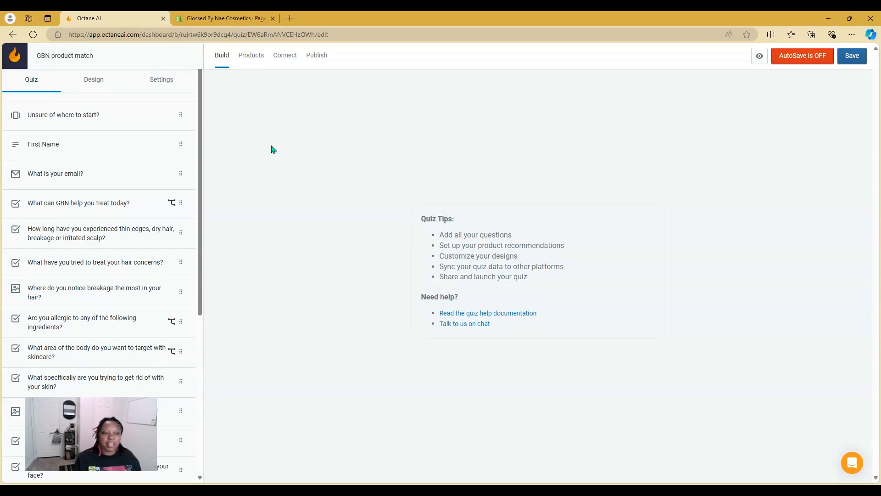
pyautogui.scroll(-6, 161, 249)
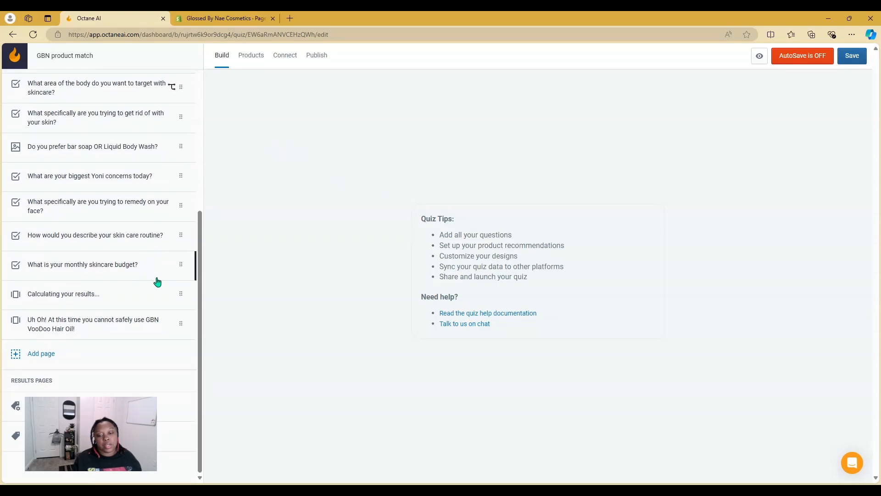
pyautogui.scroll(6, 177, 280)
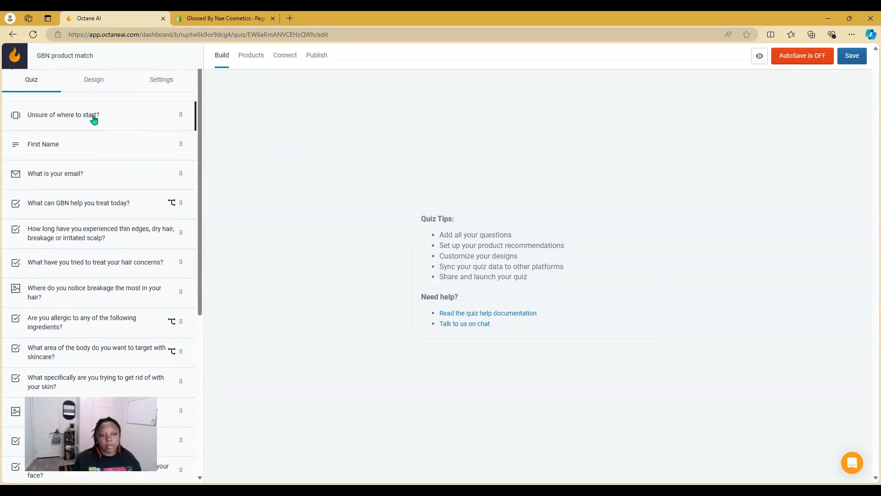
pyautogui.scroll(-6, 124, 288)
pyautogui.scroll(6, 129, 261)
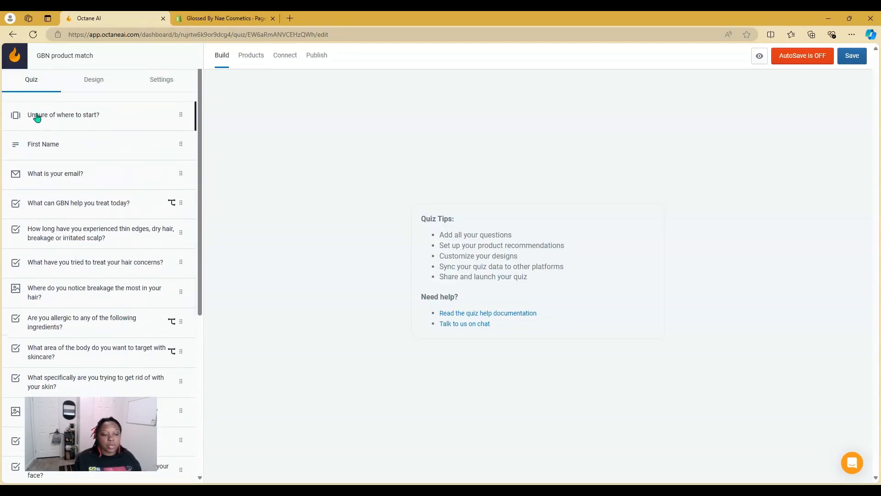
pyautogui.click(37, 117)
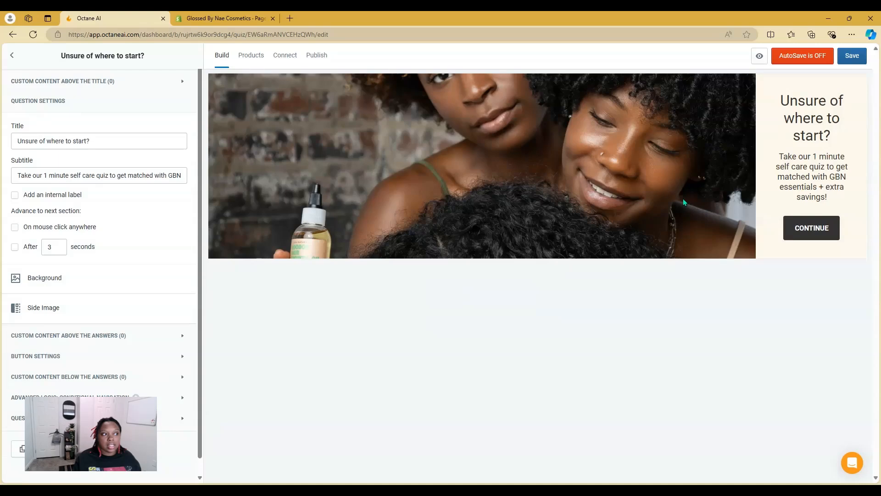
# - Preview the "Unsure of where to start?" page in the mobile layout and return to the desktop layout
pyautogui.click(760, 63)
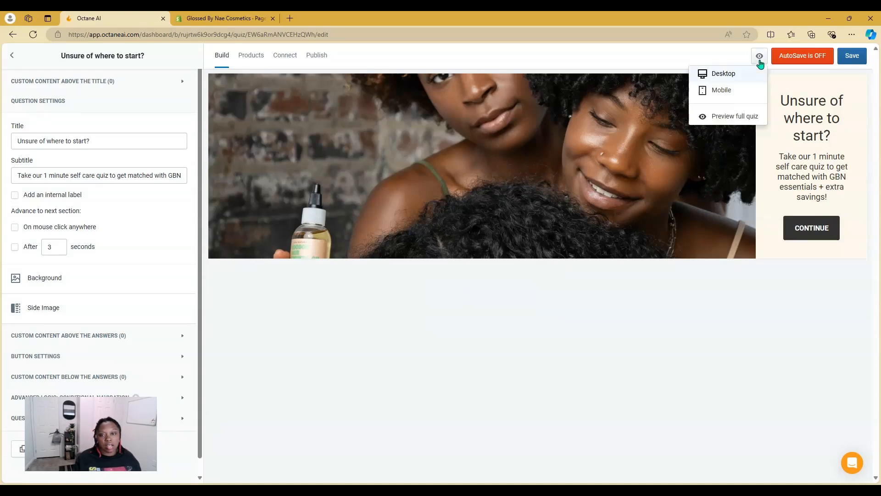
pyautogui.click(732, 91)
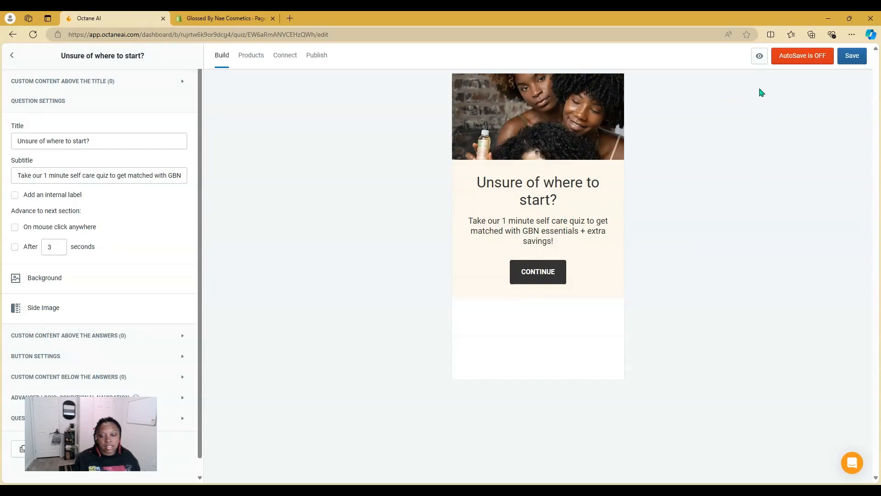
pyautogui.click(757, 61)
pyautogui.click(747, 75)
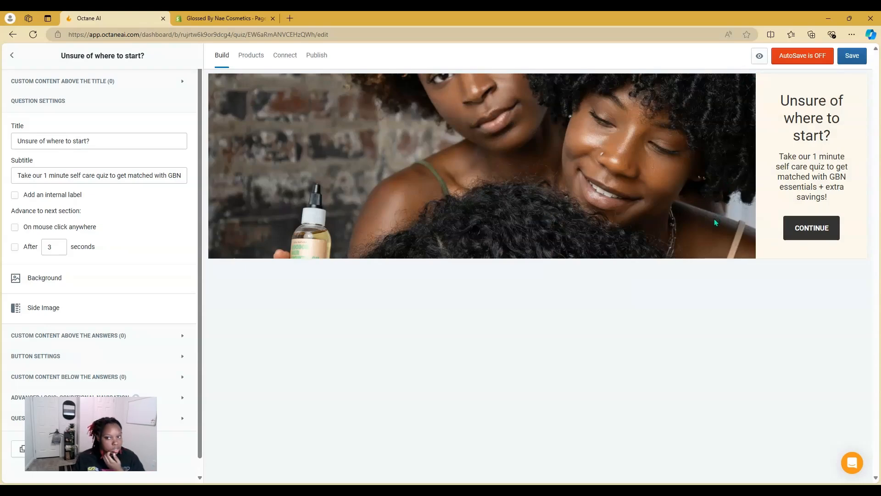
# - Examine the title and subtitle text of the "Unsure of where to start?" page
pyautogui.click(115, 138)
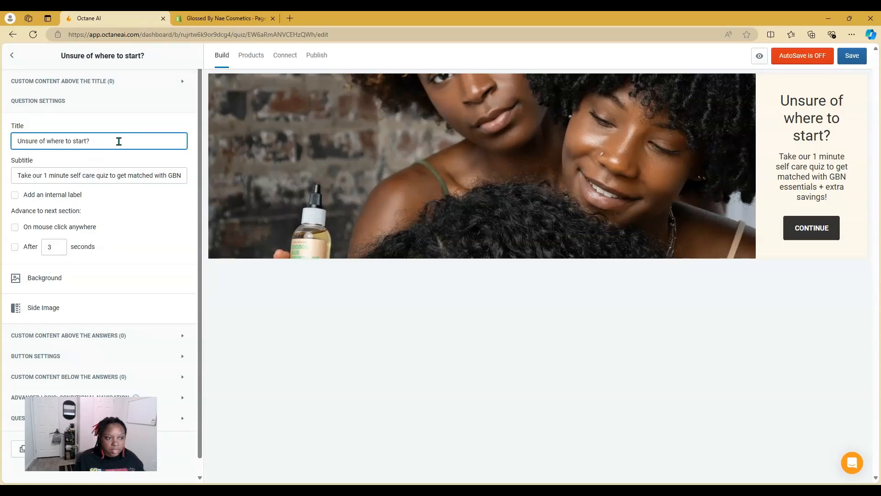
pyautogui.click(689, 142)
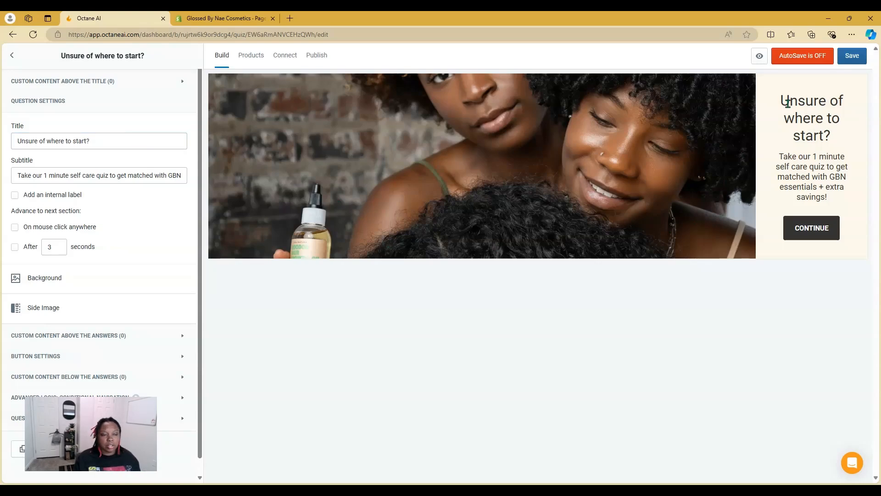
pyautogui.click(171, 175)
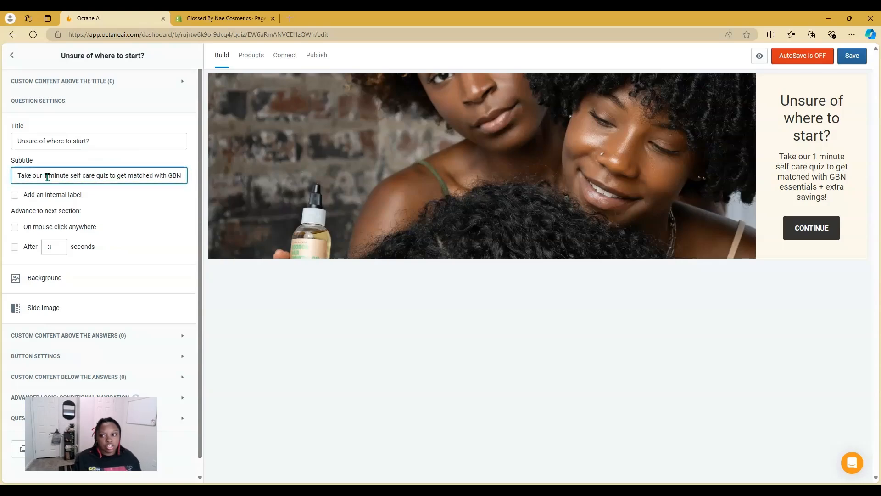
pyautogui.moveTo(49, 177); pyautogui.dragTo(258, 191)
pyautogui.click(388, 335)
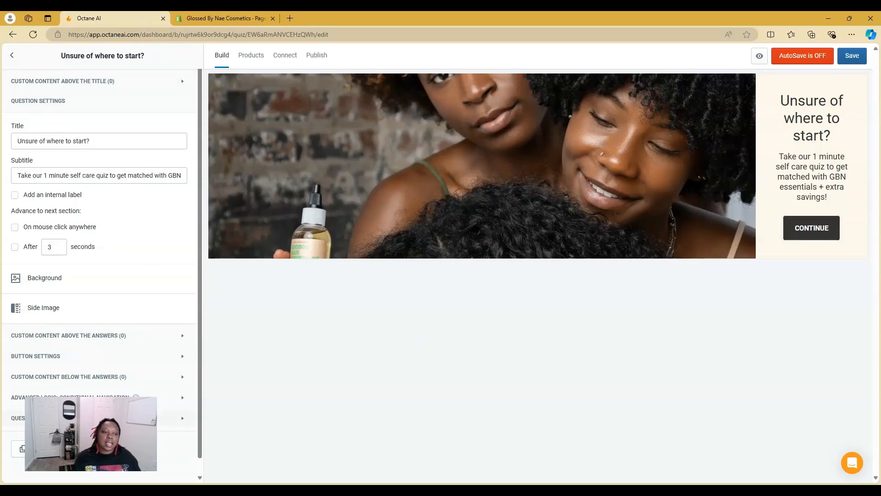
# - Change the continue button's text on the "Unsure of where to start?" page to "Start Quiz"
pyautogui.click(57, 360)
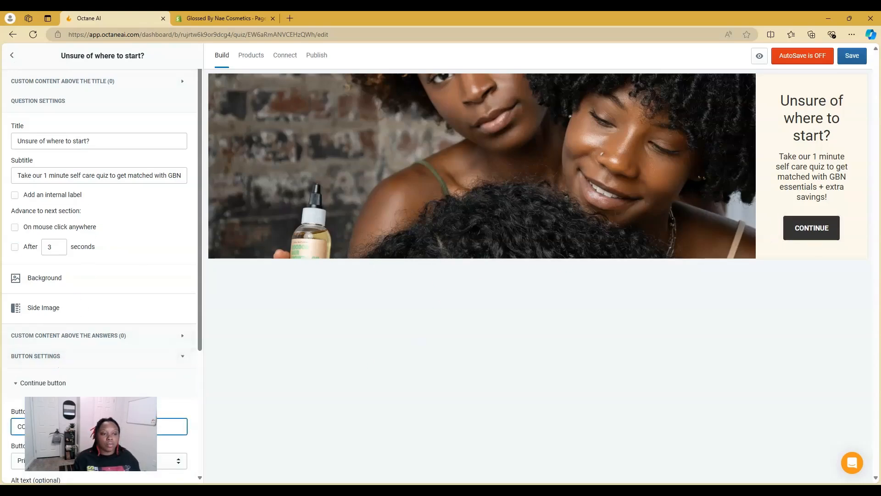
pyautogui.scroll(-2, 32, 413)
pyautogui.click(32, 339)
pyautogui.doubleClick(32, 338)
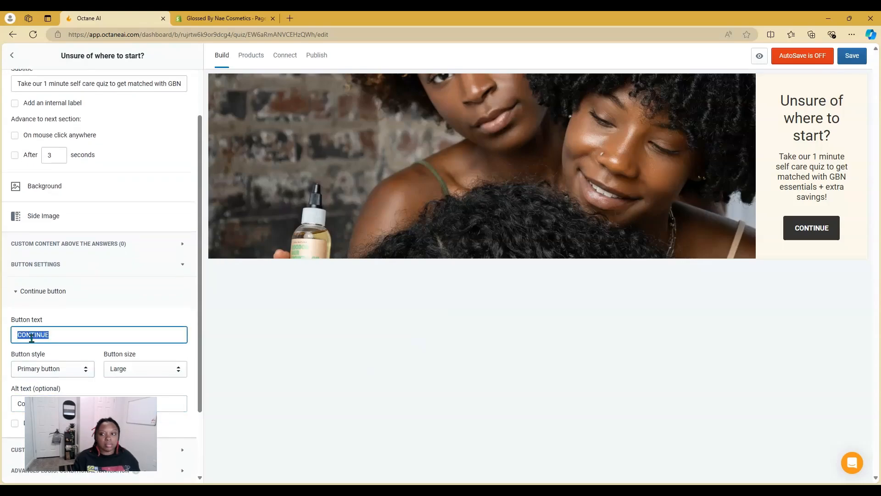
pyautogui.write('Start Quiz')
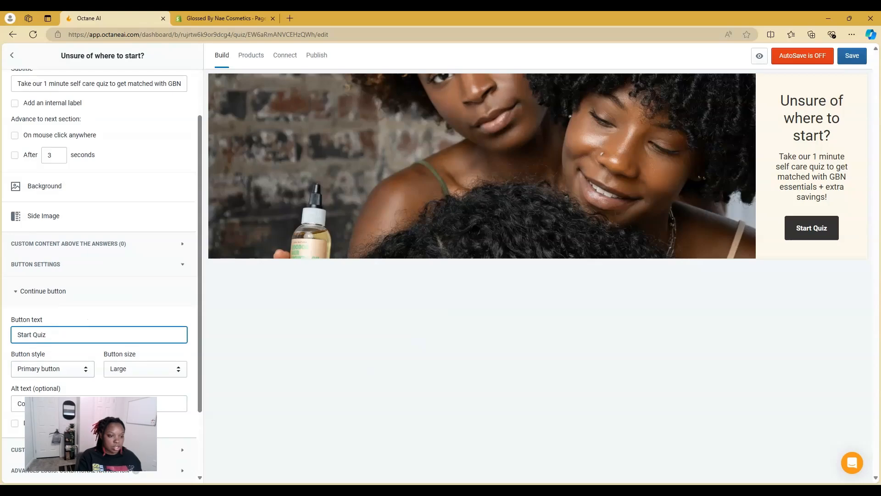
# - Return to the quiz's page list, save the quiz and turn AutoSave on
pyautogui.click(13, 57)
pyautogui.click(848, 58)
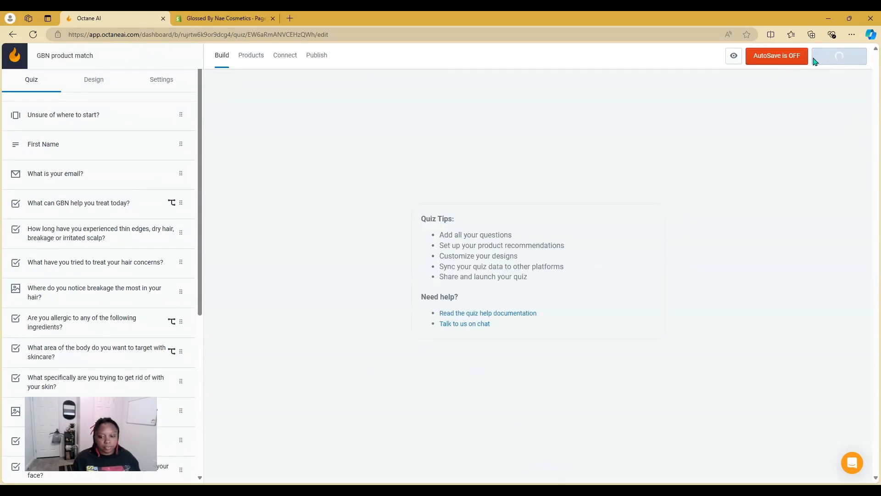
pyautogui.click(781, 59)
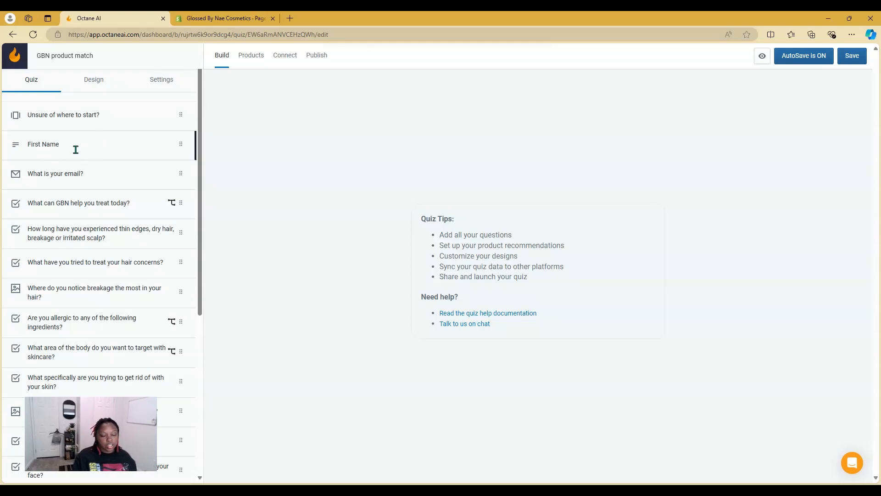
# - Look over the First Name question and the question and opt-in page types that can be added to the quiz
pyautogui.click(76, 150)
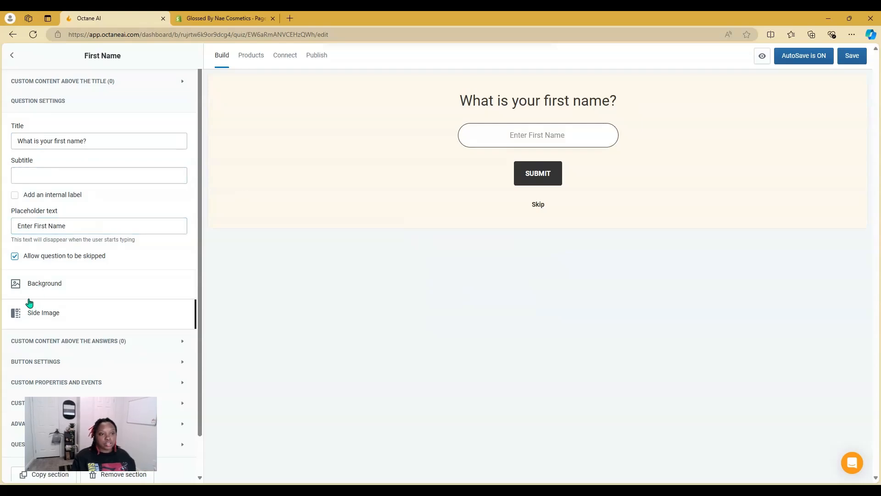
pyautogui.click(11, 56)
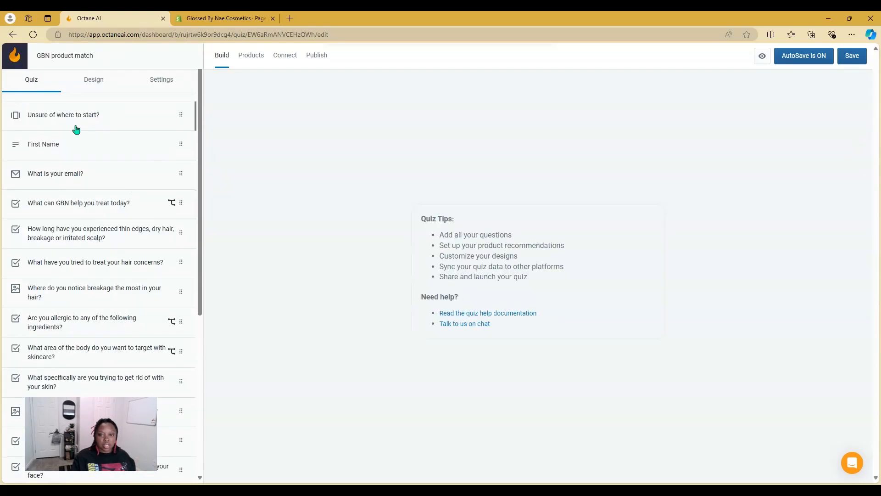
pyautogui.scroll(-6, 96, 207)
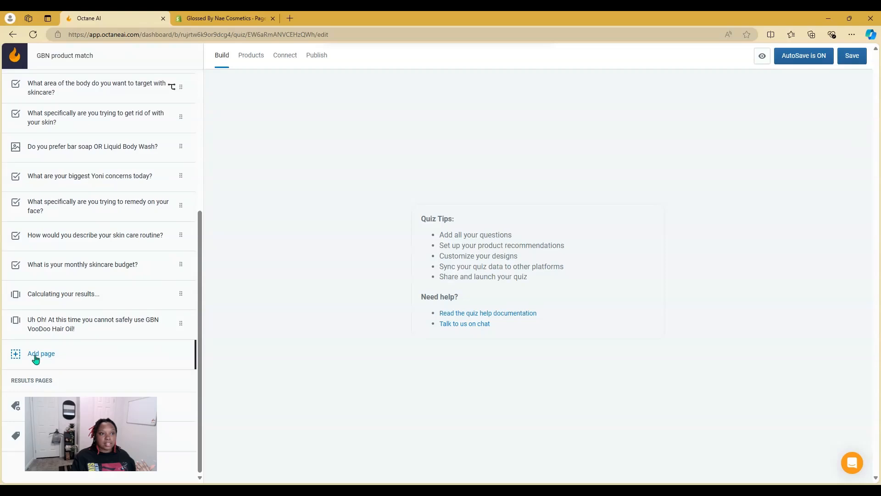
pyautogui.click(43, 355)
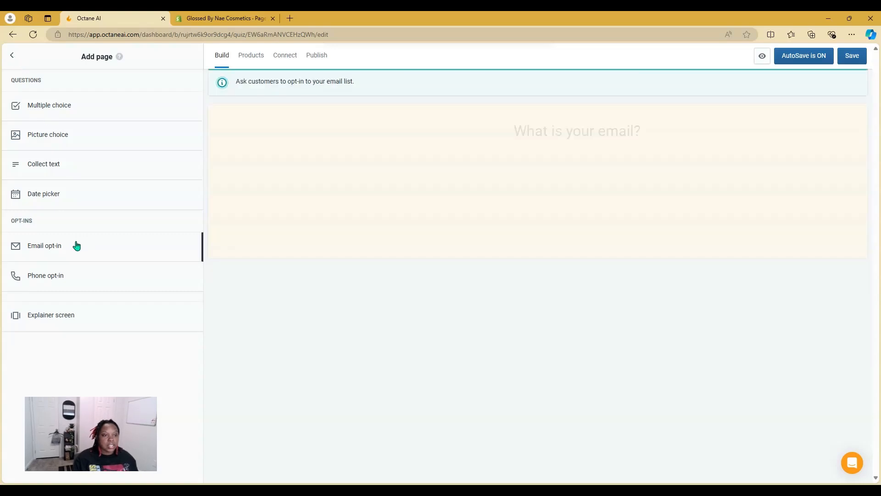
pyautogui.click(5, 52)
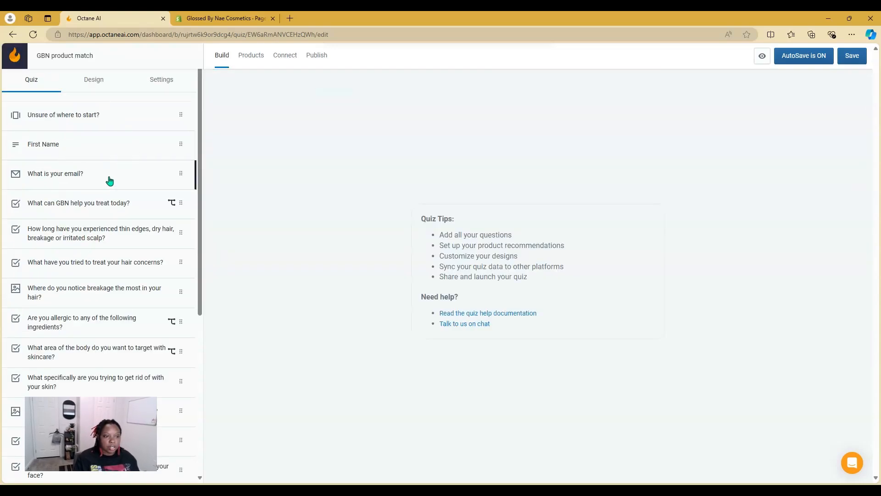
# - Review the First Name and "What is your email?" pages, ending at the quiz's page list
pyautogui.click(100, 144)
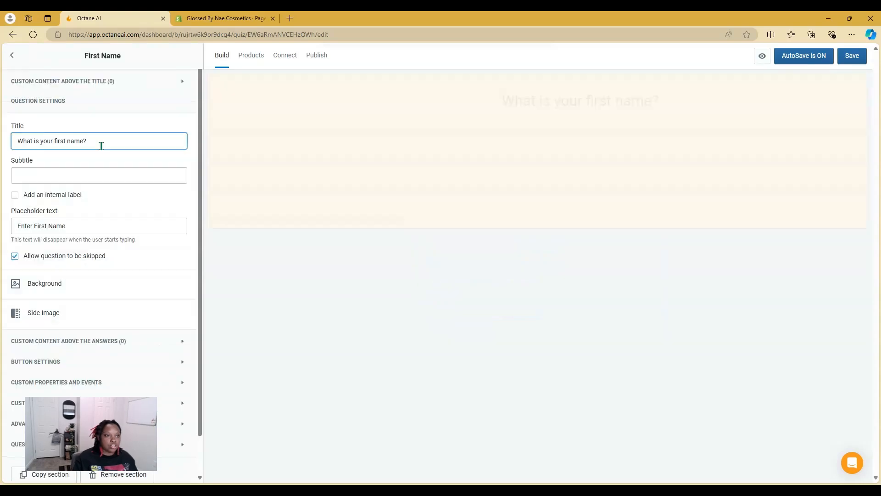
pyautogui.click(11, 55)
pyautogui.click(91, 178)
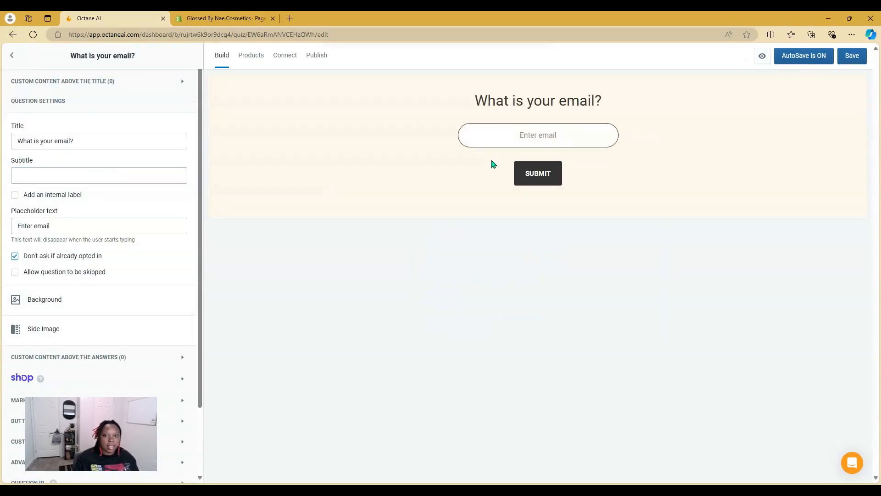
pyautogui.click(12, 55)
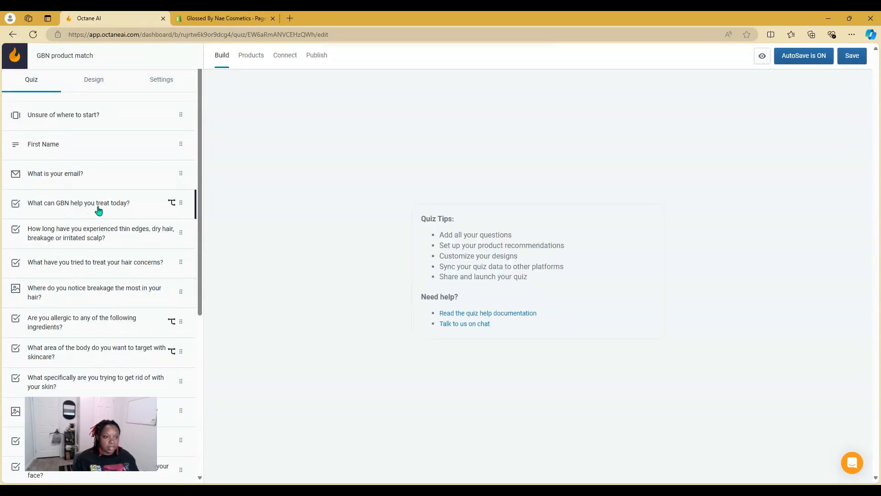
# - Open the "What can GBN help you treat today?" question and look through its settings
pyautogui.click(98, 207)
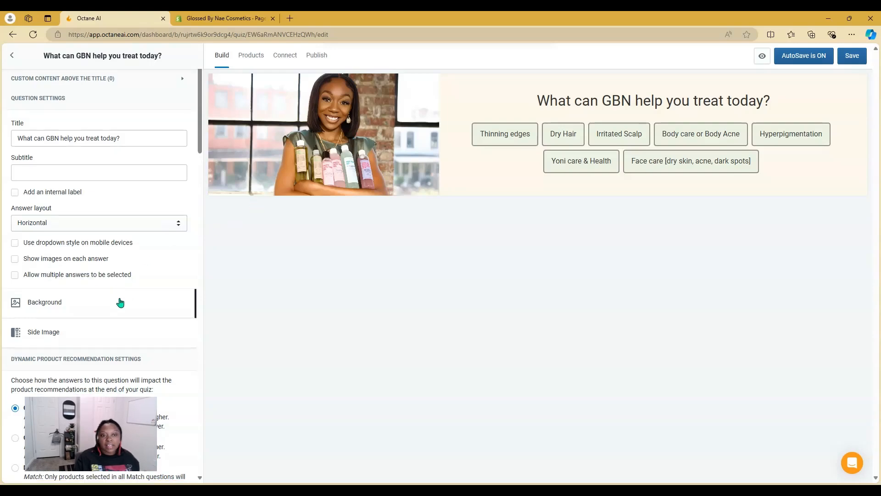
pyautogui.scroll(-10, 110, 275)
pyautogui.scroll(10, 156, 258)
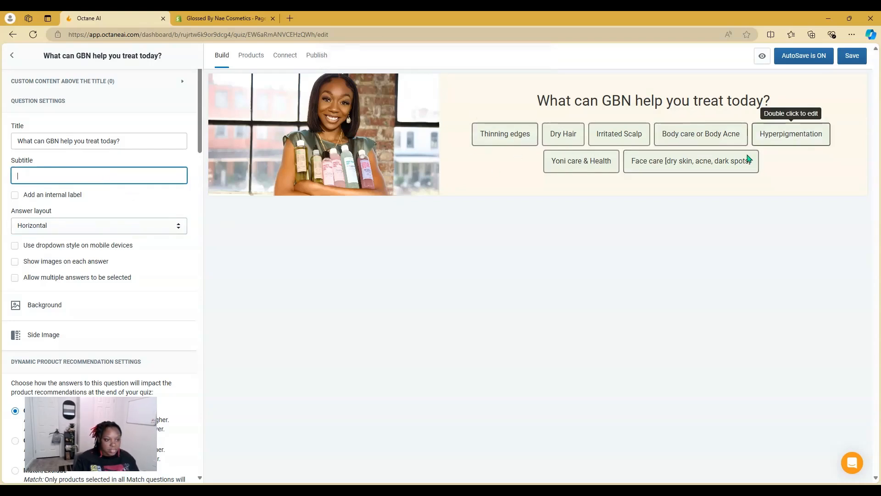
# - Try the Stacked, Columns, Radio and Dropdown answer layouts on the GBN treatment question and return to Horizontal
pyautogui.click(127, 227)
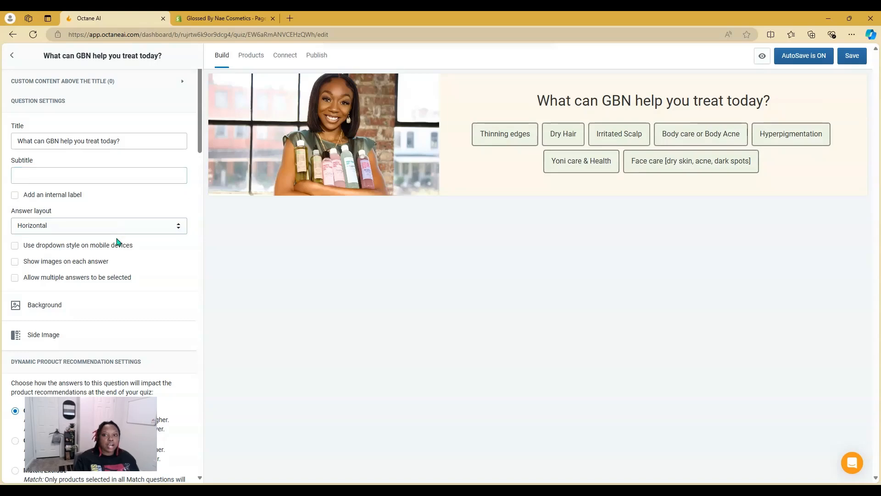
pyautogui.click(117, 243)
pyautogui.click(118, 226)
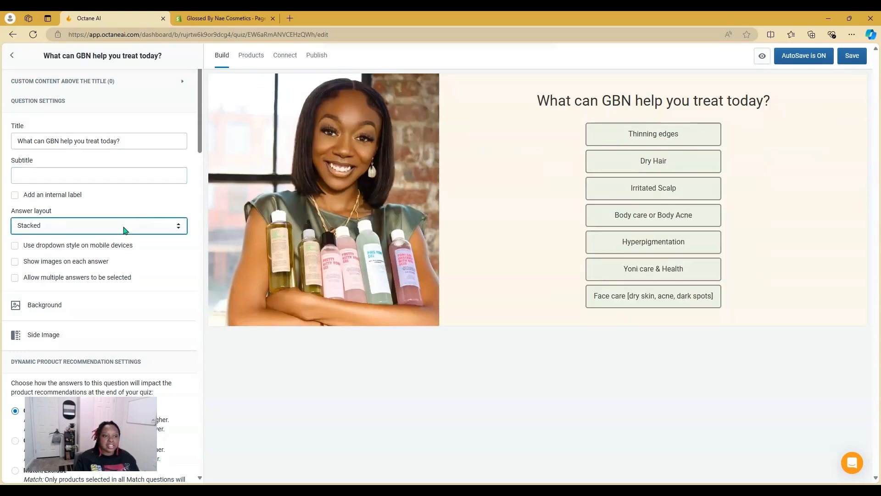
pyautogui.click(92, 257)
pyautogui.click(117, 227)
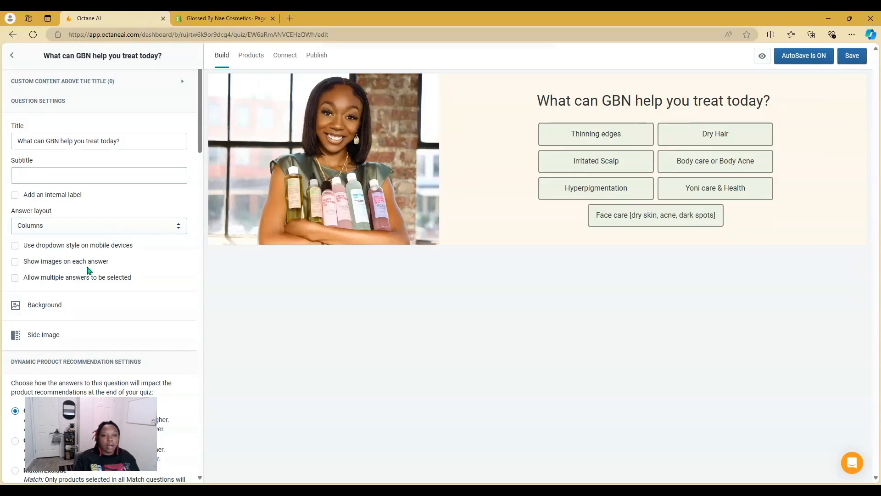
pyautogui.click(90, 270)
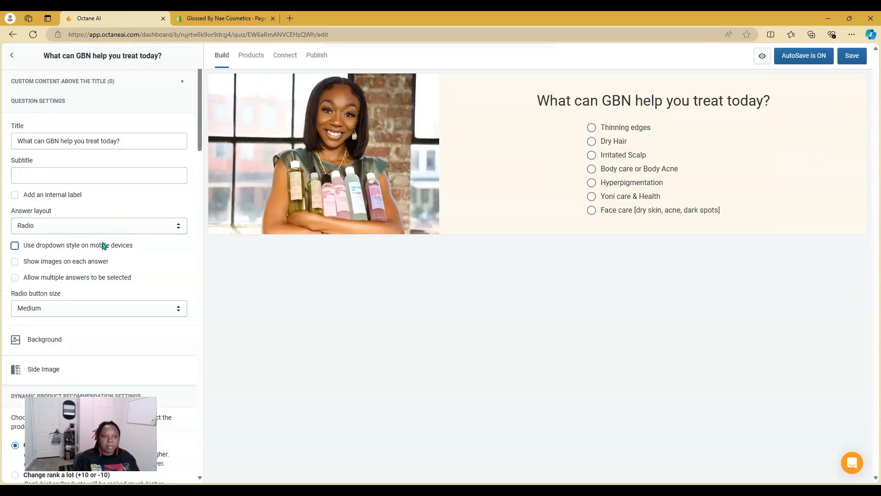
pyautogui.click(87, 278)
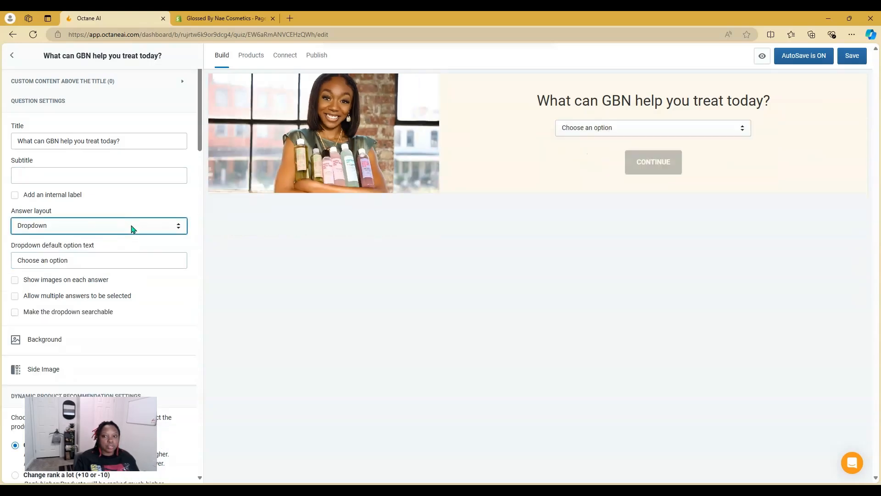
pyautogui.click(68, 257)
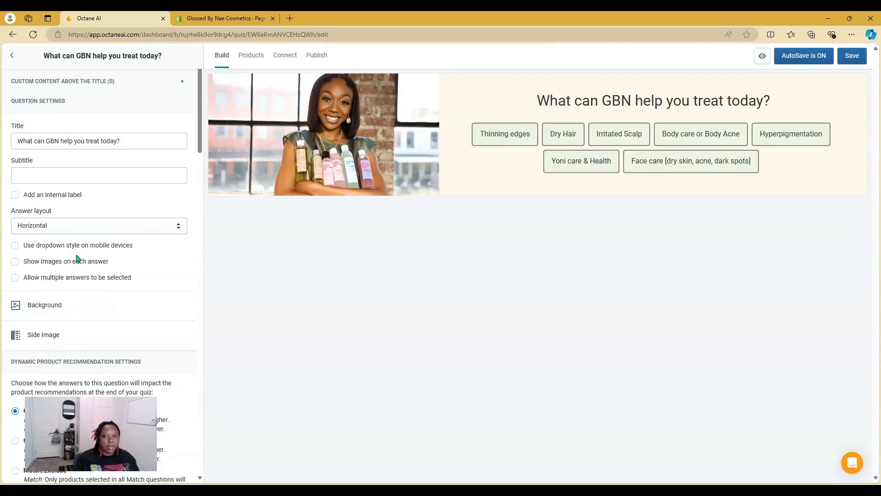
# - Set the question's answer layout to Stacked and allow multiple answers, with a maximum of 3 selected answers
pyautogui.click(137, 230)
pyautogui.click(67, 247)
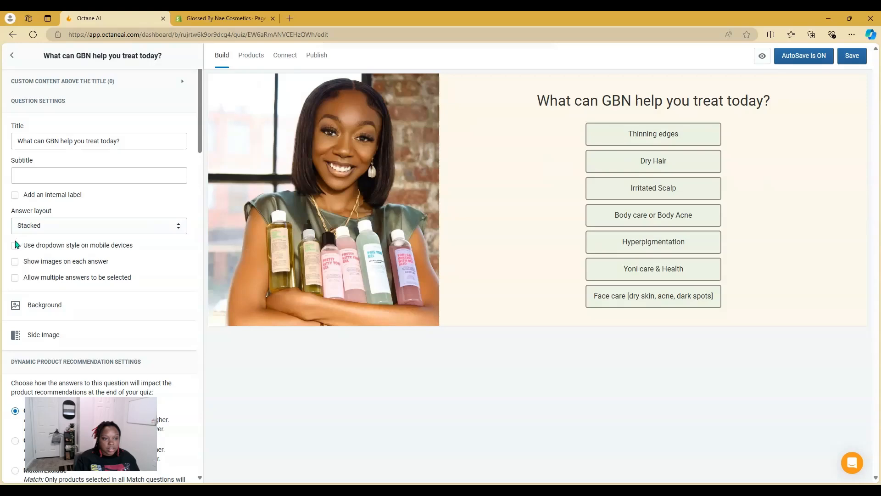
pyautogui.click(15, 277)
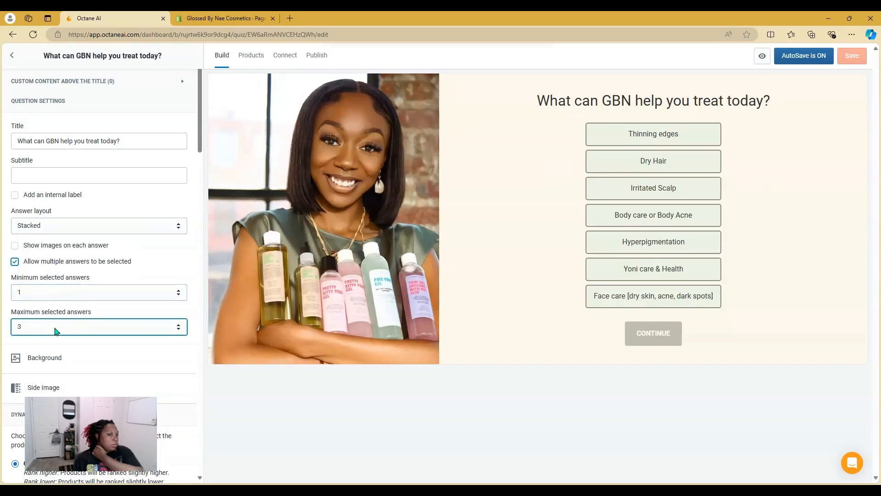
# - Examine the question's product recommendation settings, its answer list and the form for adding multiple answers
pyautogui.scroll(-4, 58, 331)
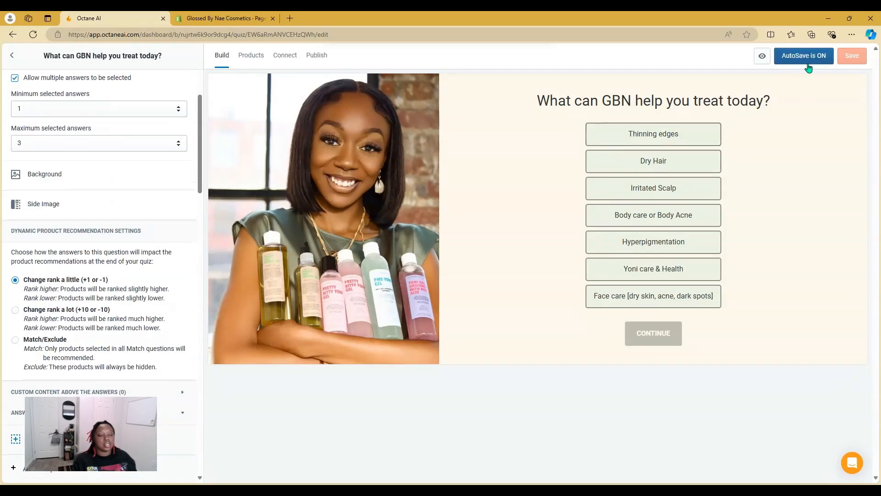
pyautogui.scroll(-6, 69, 351)
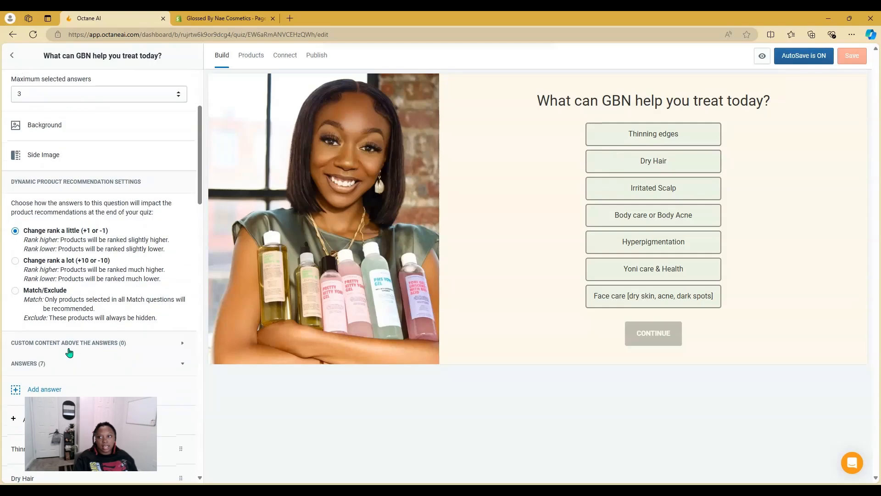
pyautogui.scroll(-1, 101, 315)
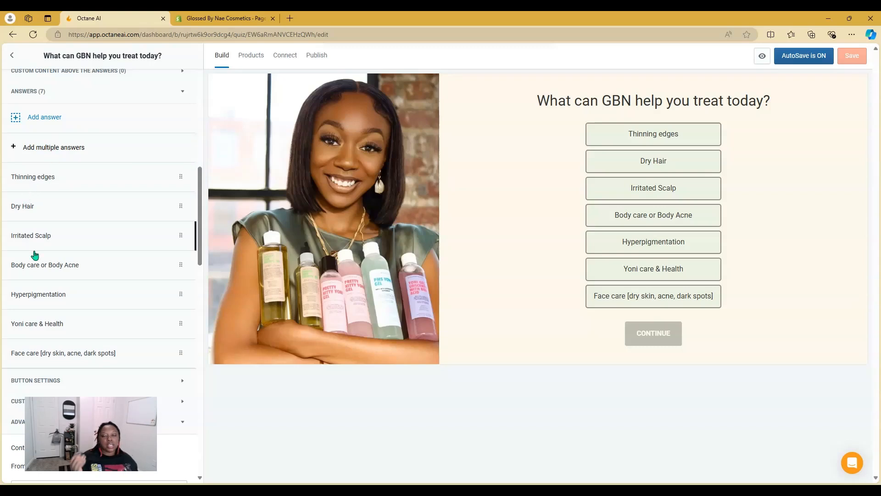
pyautogui.click(32, 146)
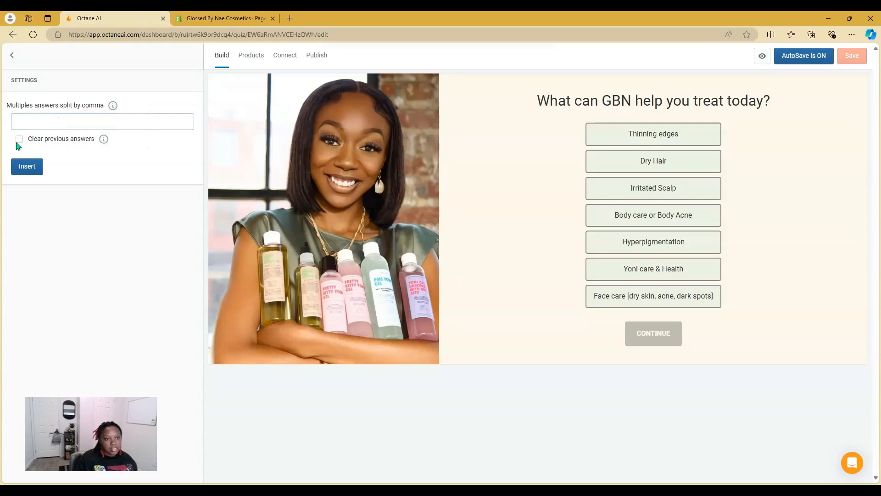
pyautogui.click(11, 55)
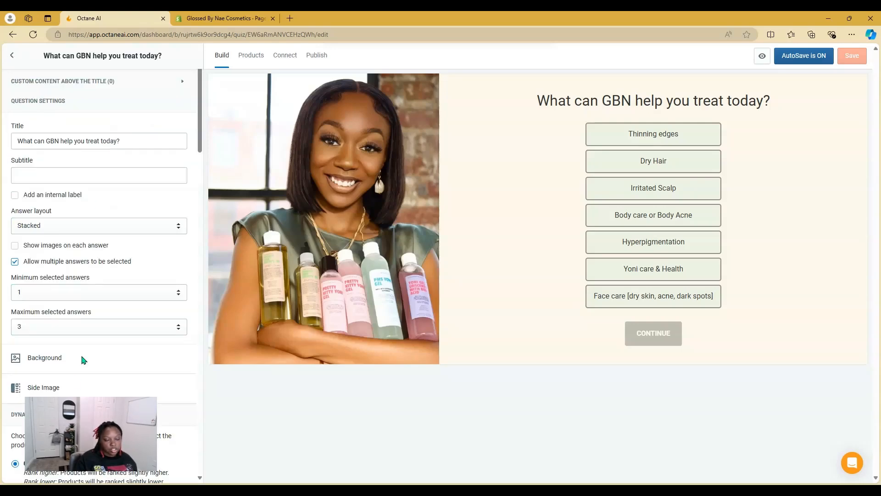
# - Examine the conditional navigation rules of the "What can GBN help you treat today?" question against its answer list
pyautogui.scroll(-10, 85, 354)
pyautogui.scroll(-10, 87, 340)
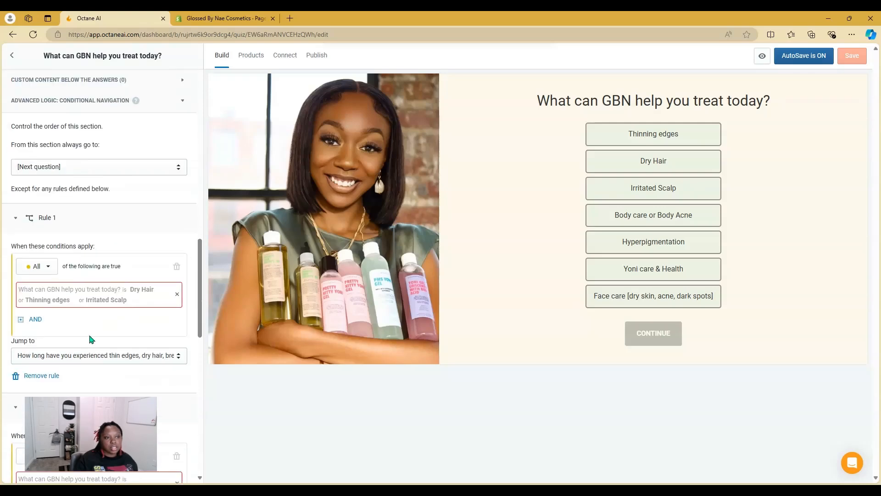
pyautogui.scroll(3, 115, 332)
pyautogui.scroll(4, 145, 257)
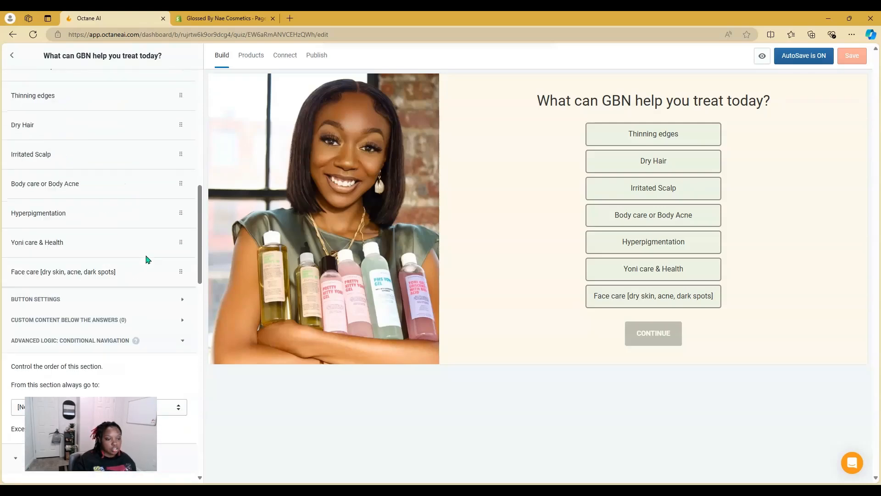
pyautogui.scroll(-4, 108, 261)
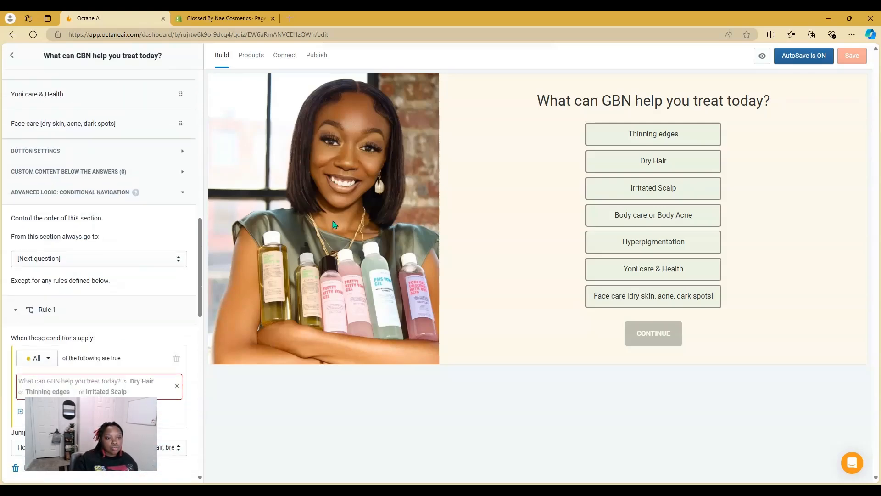
pyautogui.scroll(-1, 123, 314)
pyautogui.click(180, 147)
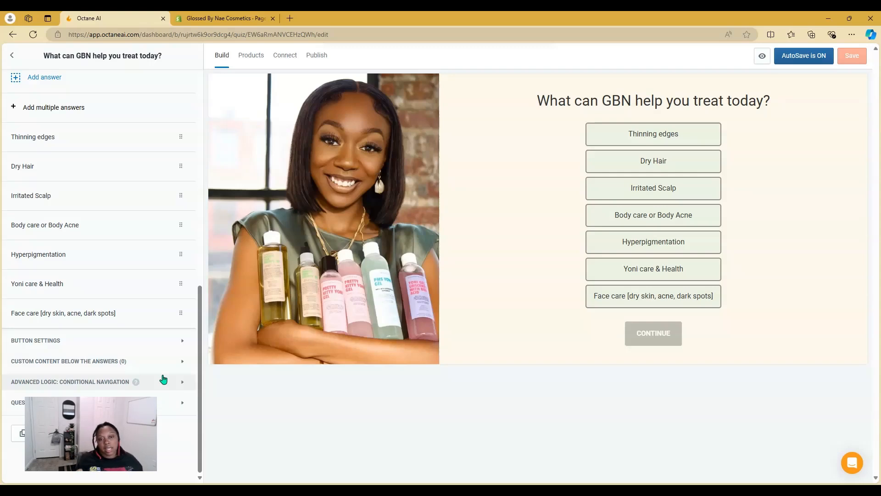
pyautogui.click(183, 383)
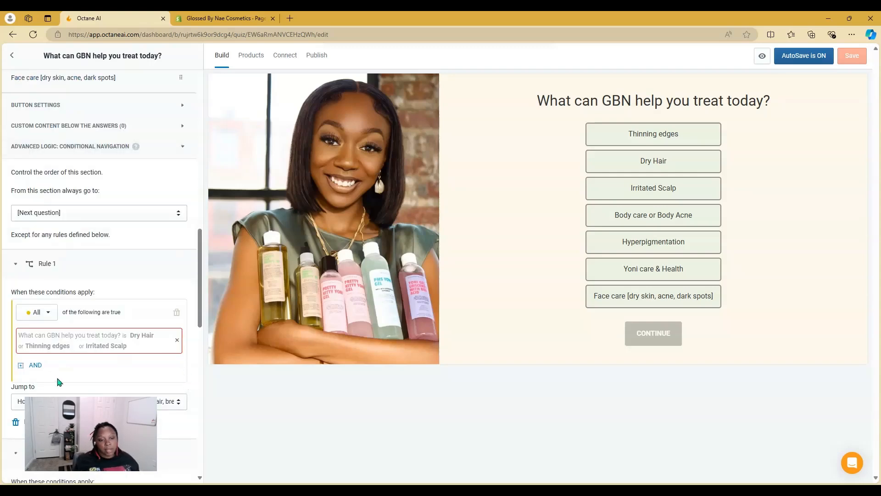
pyautogui.scroll(-1, 78, 371)
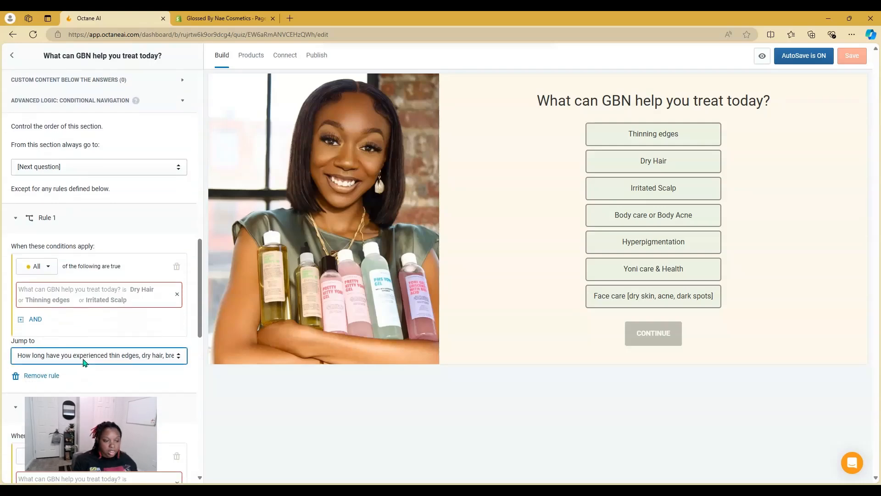
pyautogui.scroll(-2, 84, 364)
pyautogui.scroll(-2, 85, 364)
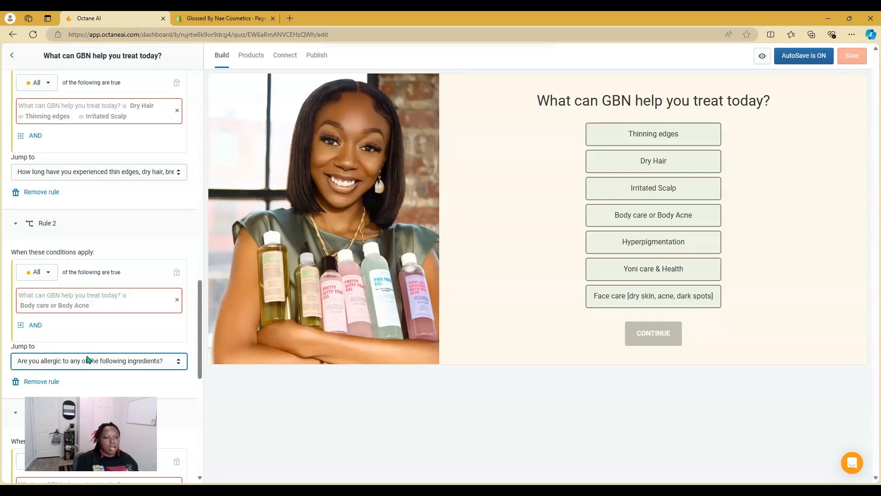
pyautogui.moveTo(99, 294)
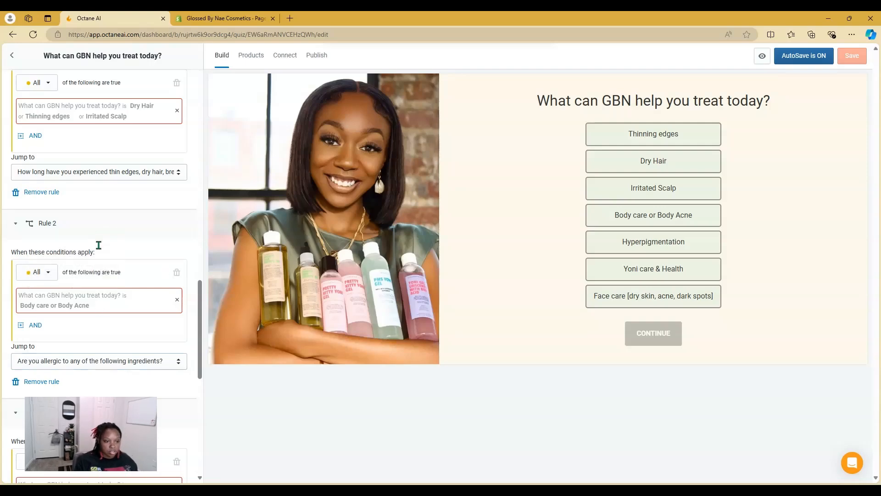
# - Turn off multiple answer selection for the GBN treatment question and save the quiz
pyautogui.scroll(15, 97, 251)
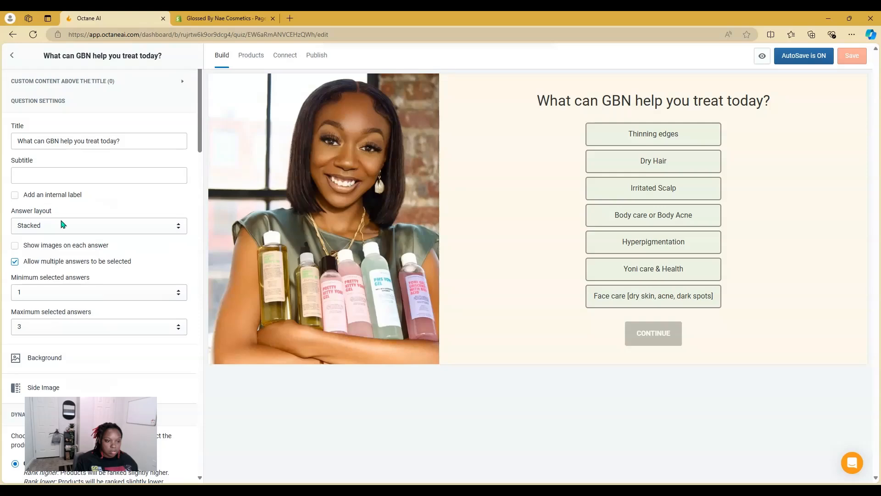
pyautogui.click(15, 262)
pyautogui.click(839, 62)
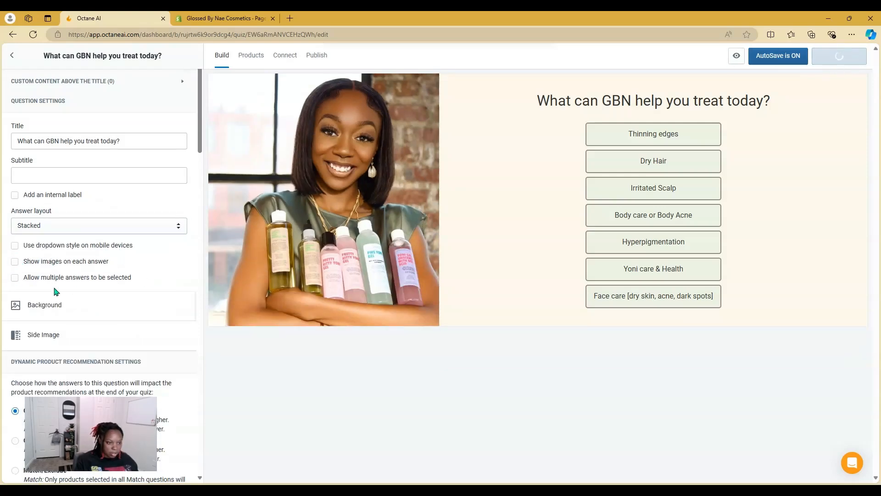
# - Review the conditions and jump destinations of navigation Rules 1 to 4 on the GBN treatment question
pyautogui.scroll(-11, 132, 301)
pyautogui.scroll(-8, 136, 288)
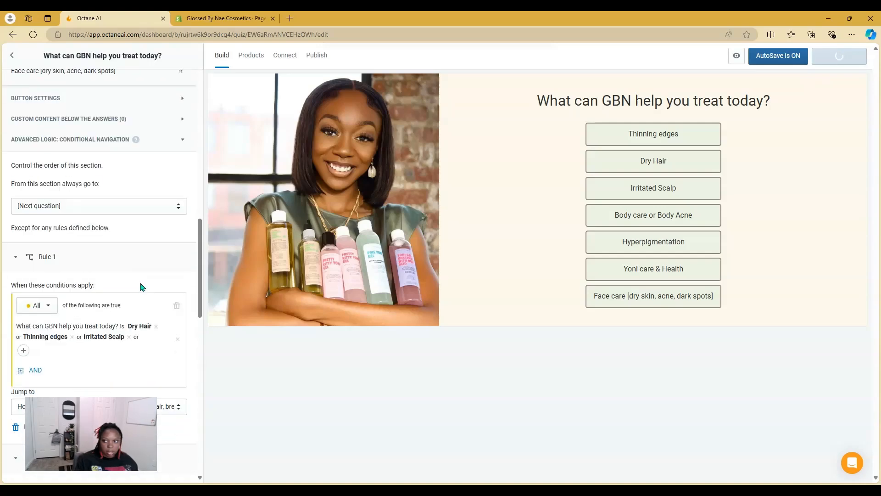
pyautogui.scroll(-1, 143, 288)
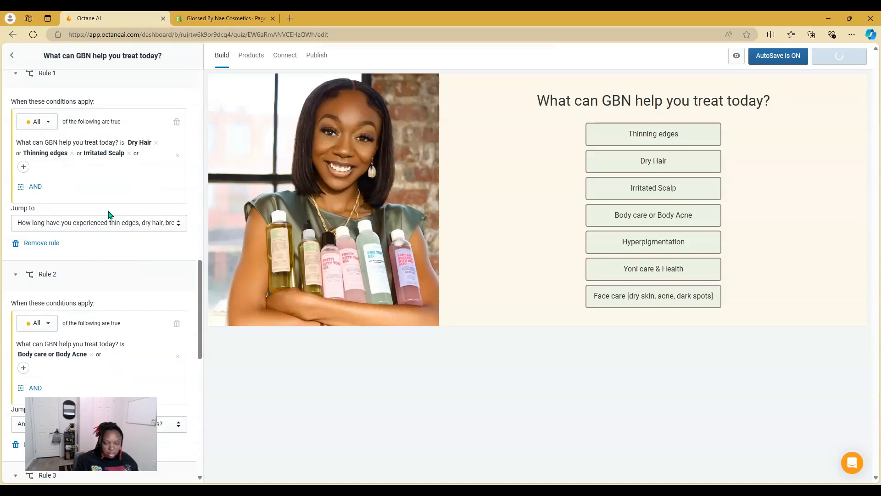
pyautogui.scroll(1, 107, 161)
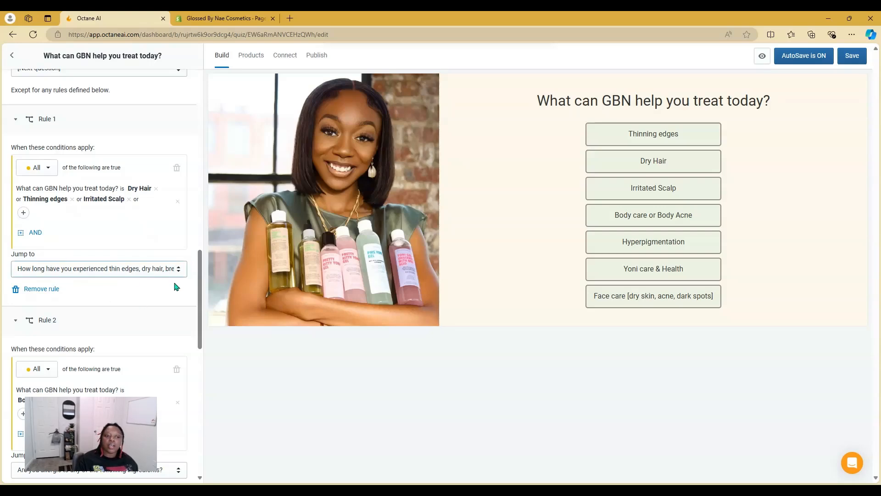
pyautogui.scroll(-3, 174, 287)
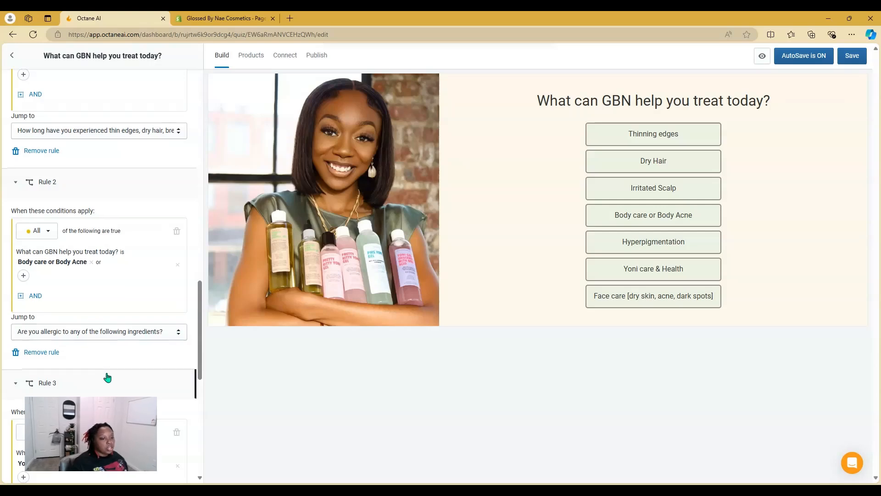
pyautogui.scroll(-4, 106, 376)
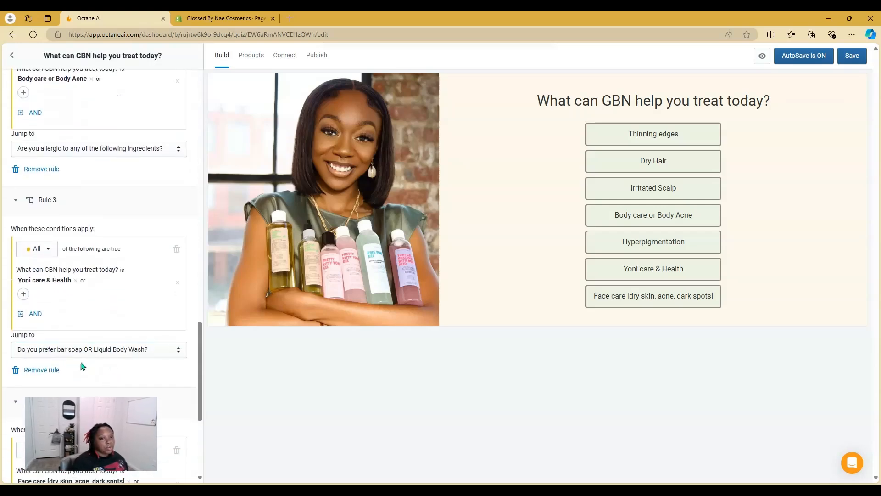
pyautogui.scroll(-3, 156, 350)
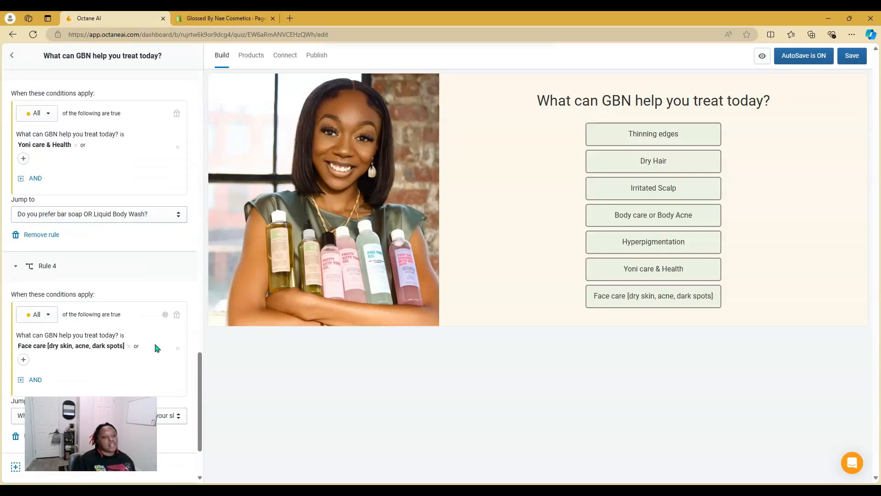
pyautogui.scroll(-2, 156, 350)
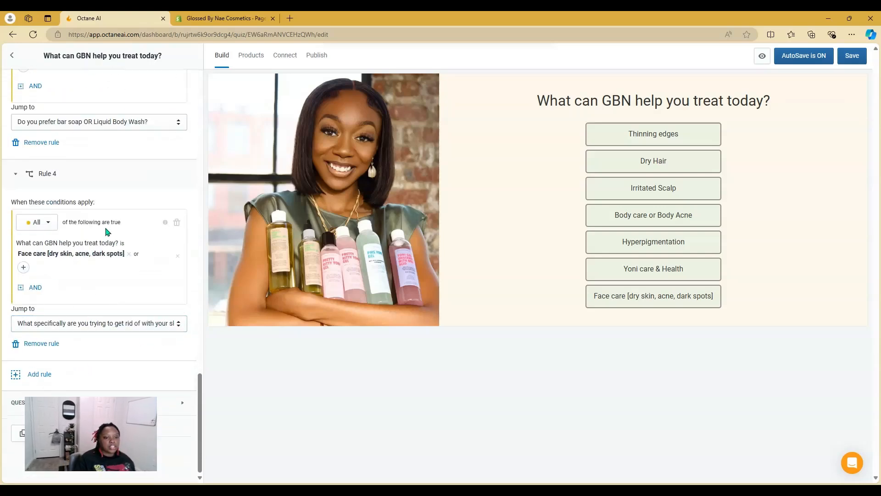
# - Try adding a fifth navigation rule for the Hyperpigmentation answer, remove it again and save the quiz
pyautogui.click(40, 375)
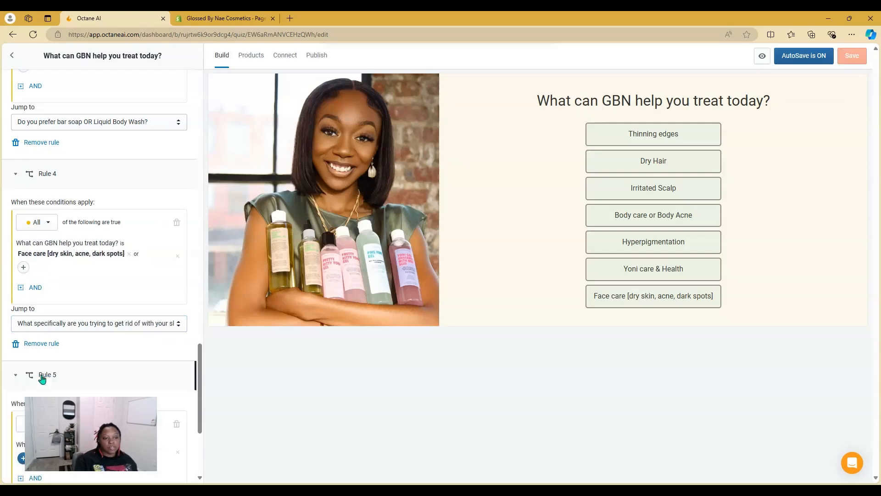
pyautogui.scroll(-4, 85, 366)
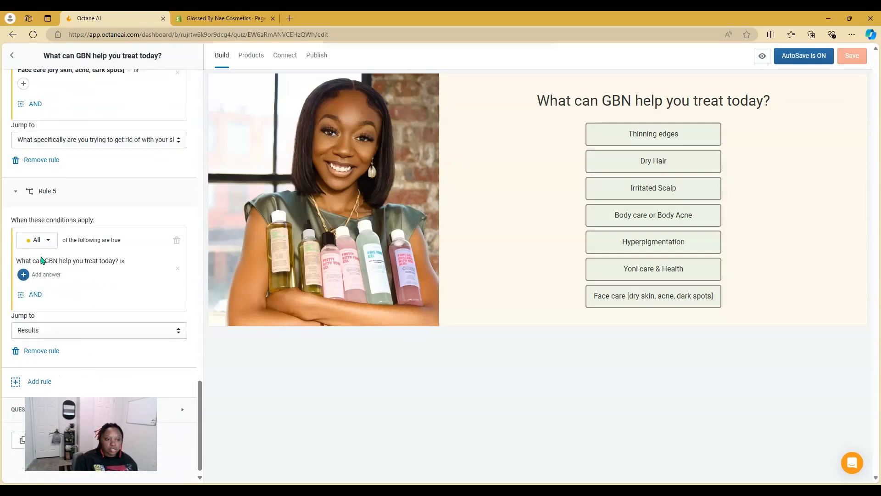
pyautogui.click(23, 274)
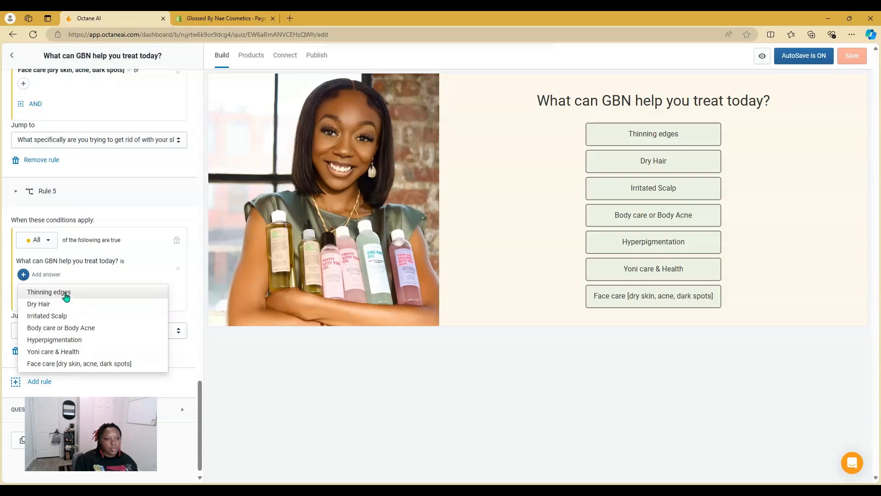
pyautogui.click(68, 340)
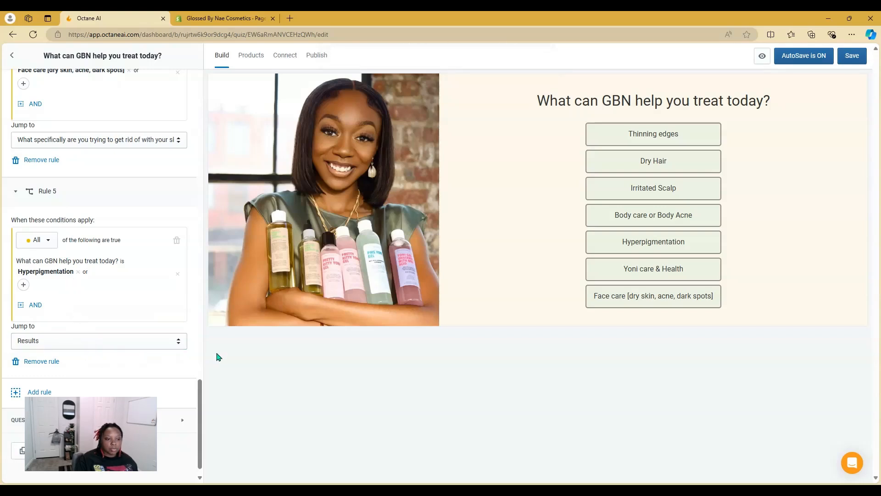
pyautogui.click(177, 242)
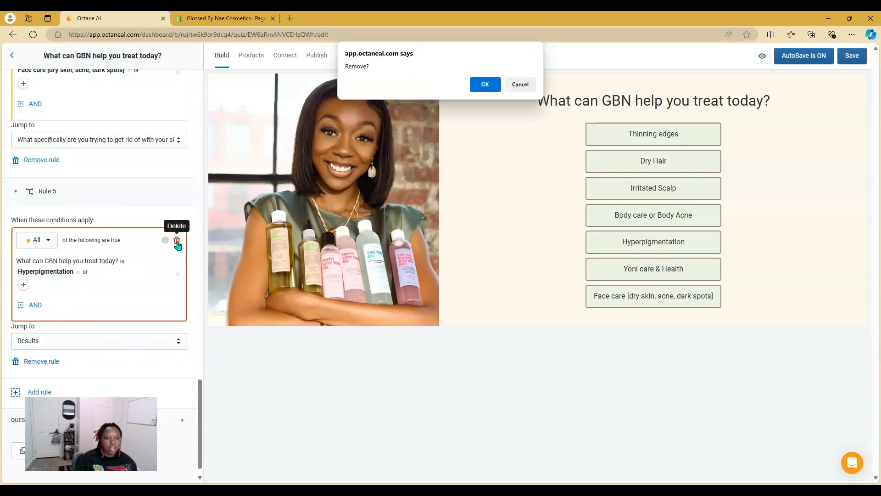
pyautogui.click(493, 84)
pyautogui.click(852, 56)
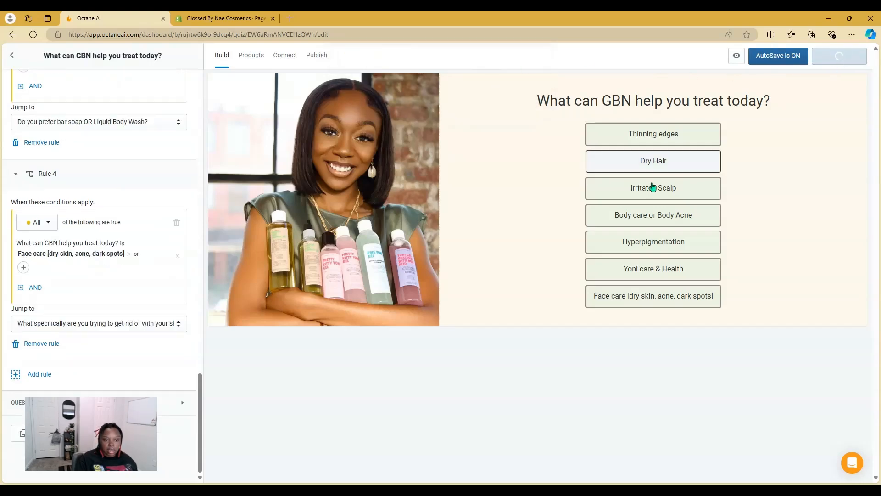
# - Return to the quiz's page list and look through its questions and closing pages
pyautogui.scroll(20, 53, 348)
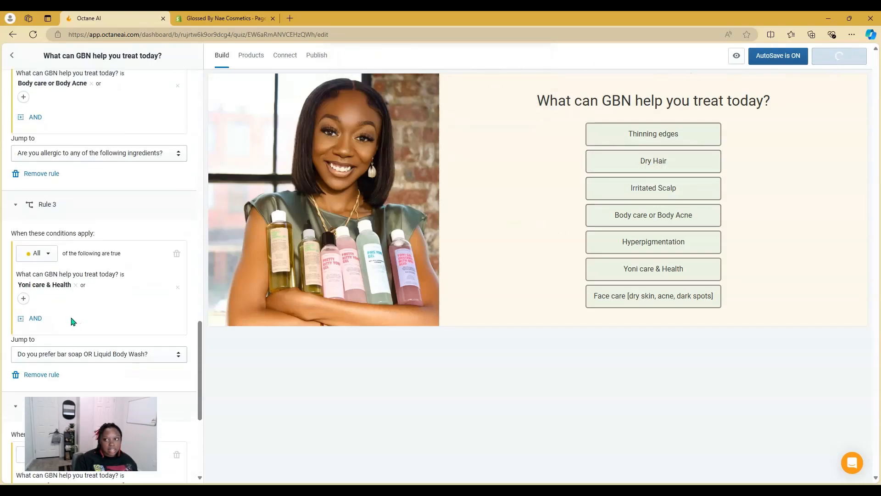
pyautogui.scroll(3, 99, 277)
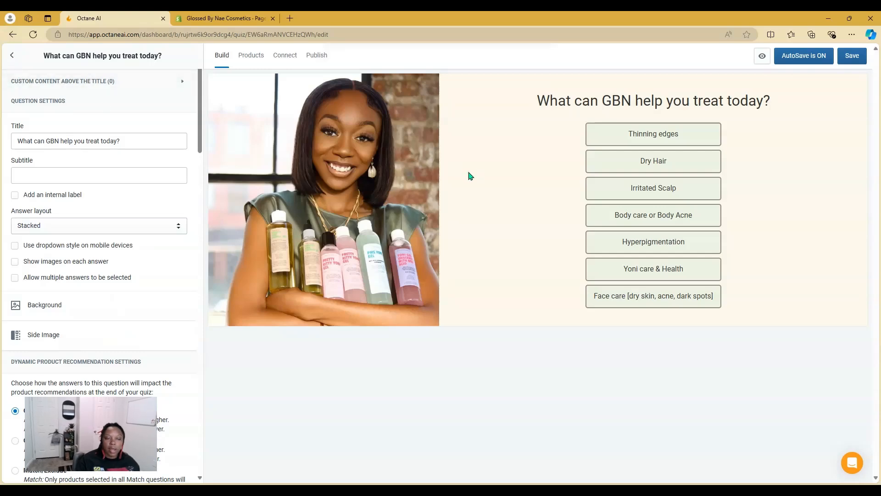
pyautogui.click(12, 59)
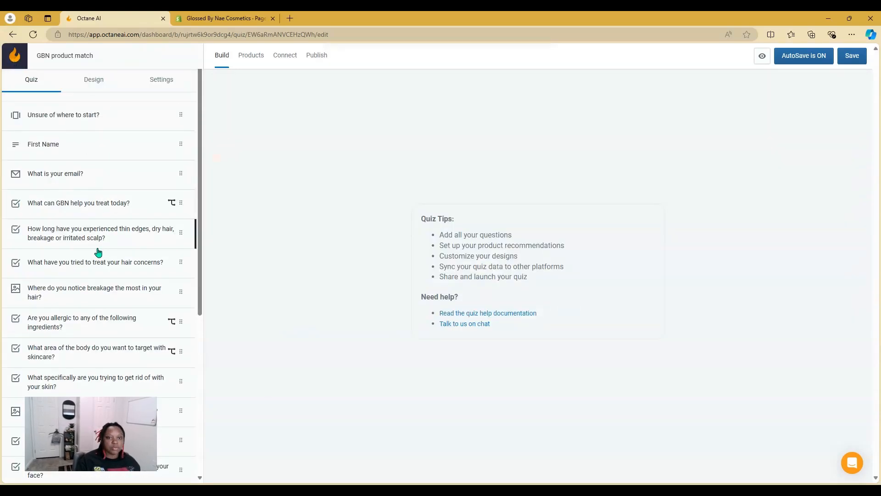
pyautogui.scroll(-5, 117, 346)
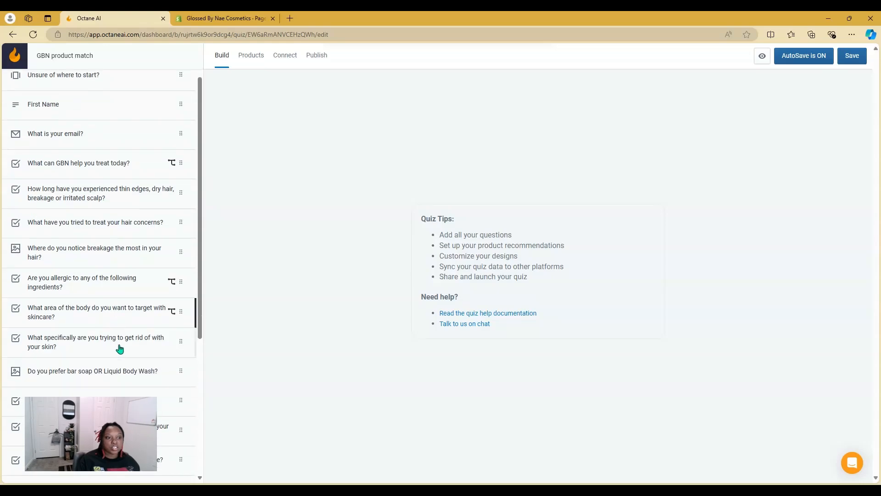
pyautogui.scroll(3, 118, 346)
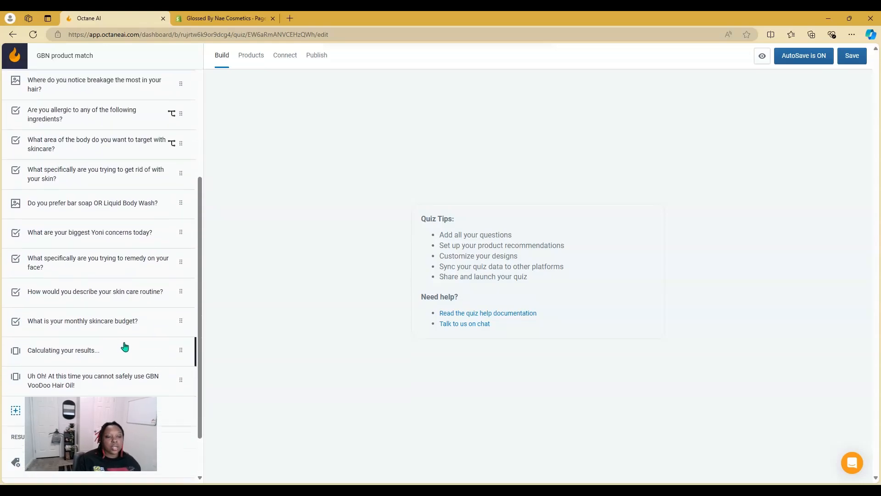
pyautogui.scroll(3, 138, 290)
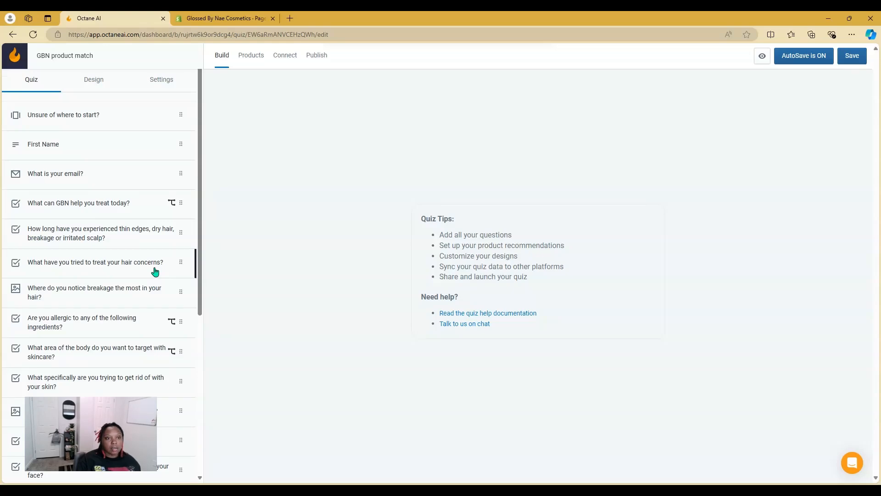
# - Open the "Are you allergic to any of the following ingredients?" question and look through its answer and product recommendation settings
pyautogui.click(112, 335)
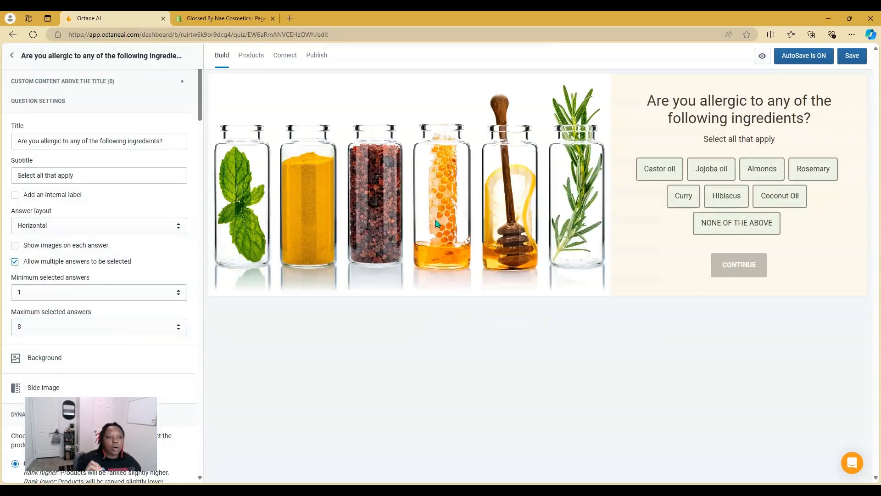
pyautogui.scroll(-6, 66, 258)
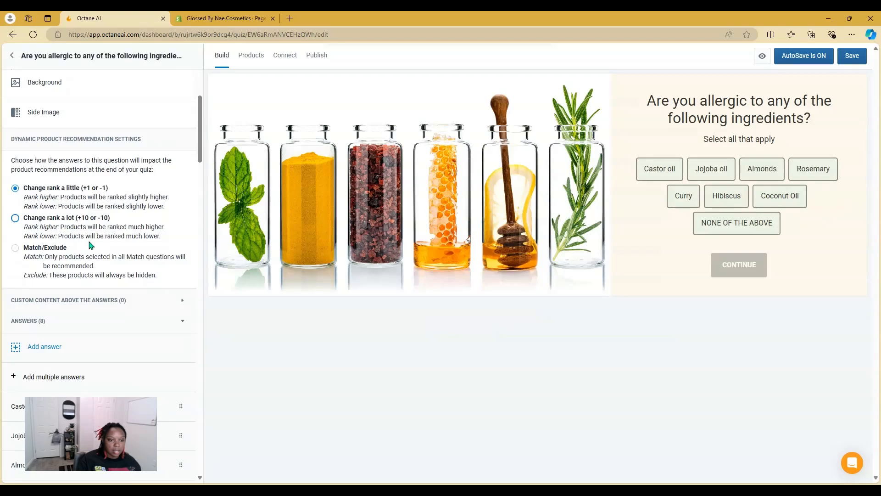
pyautogui.scroll(6, 92, 243)
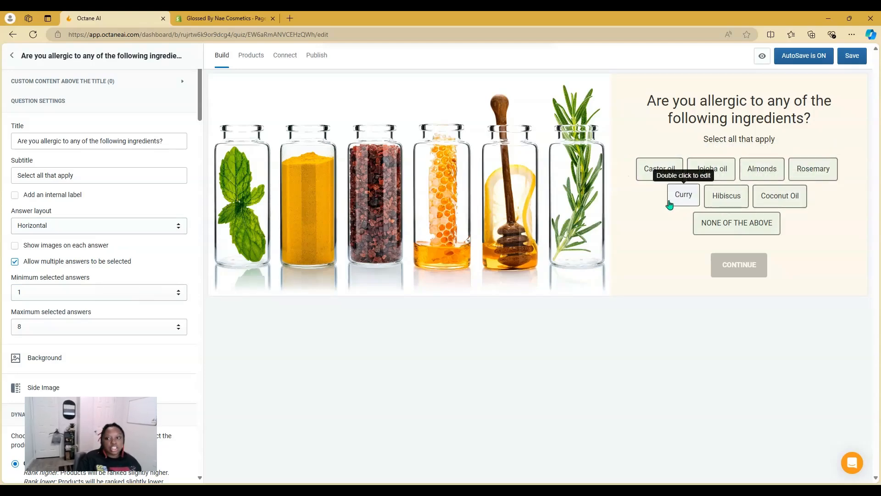
# - Open the "Uh Oh!" allergy notice page and select "GBN VooDoo Hair Oil!" in its title
pyautogui.click(11, 56)
pyautogui.scroll(-5, 91, 229)
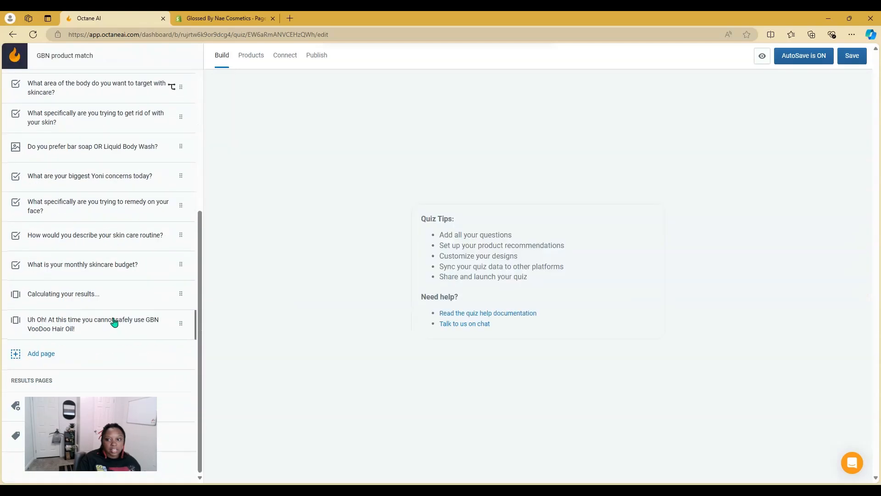
pyautogui.click(88, 330)
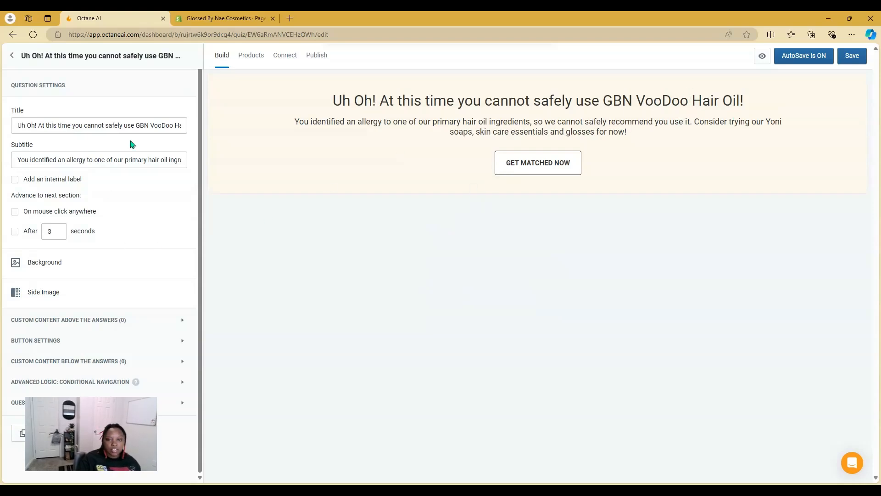
pyautogui.click(133, 125)
pyautogui.hotkey('shift', 'End')
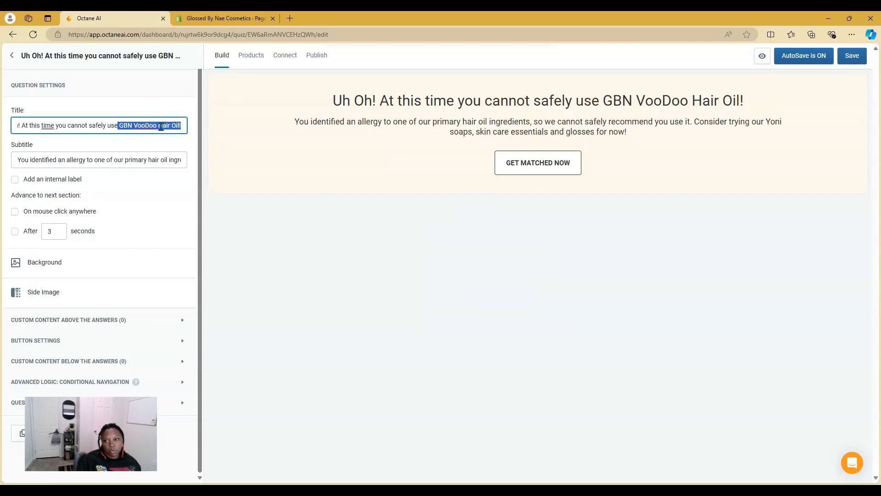
# - Try extending the allergy notice title with "OR Skin" after "Hair Oil" and erase the added word again
pyautogui.click(160, 125)
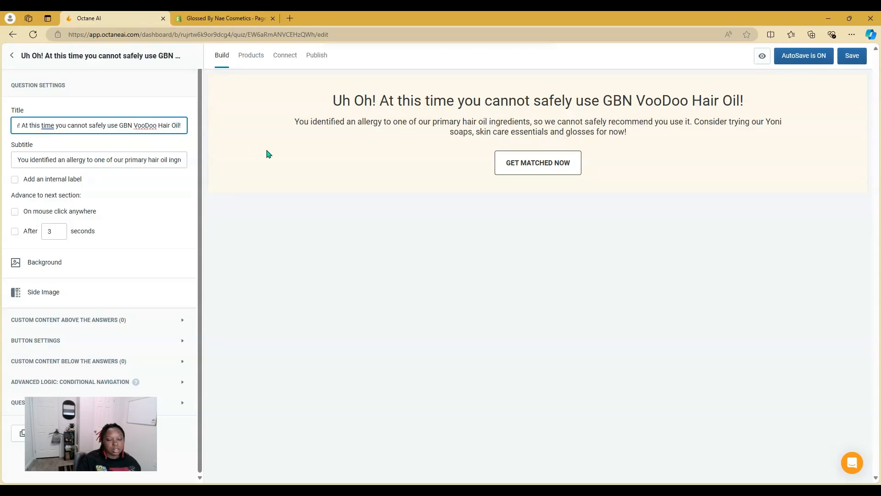
pyautogui.write('OR ')
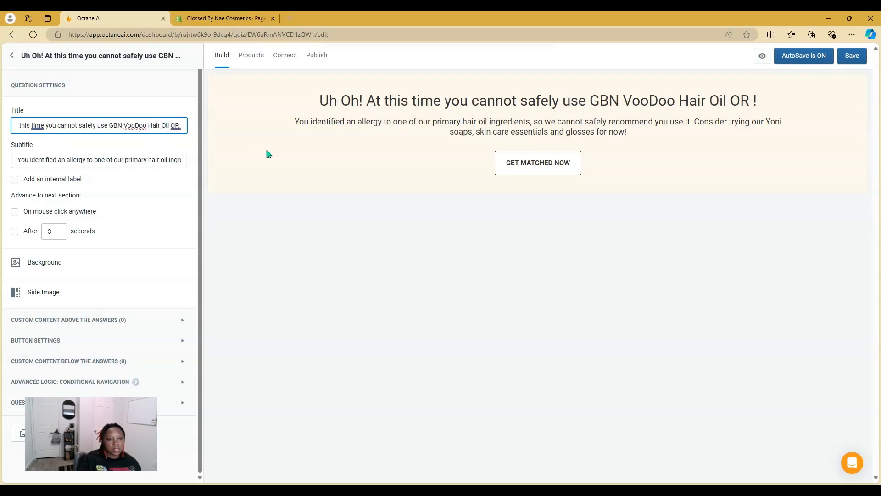
pyautogui.write('Skin')
pyautogui.press('BackSpace')
pyautogui.press('BackSpace')
pyautogui.press('BackSpace')
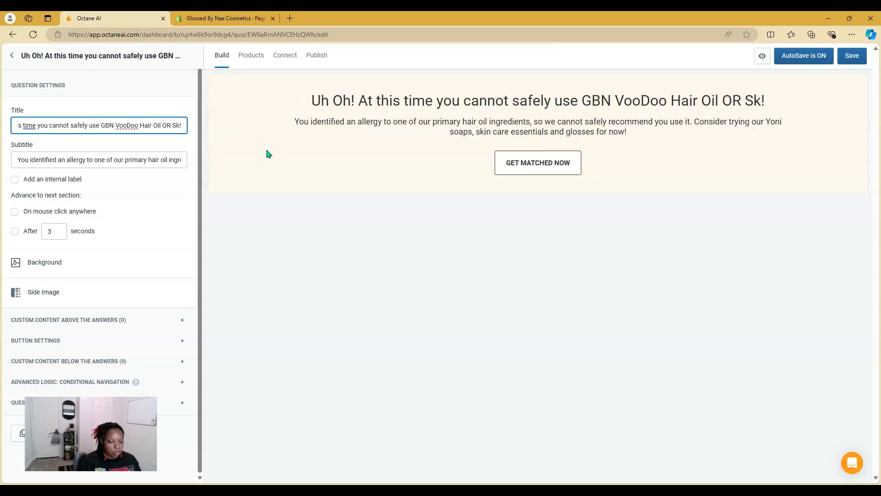
pyautogui.press('BackSpace')
pyautogui.press('BackSpace')
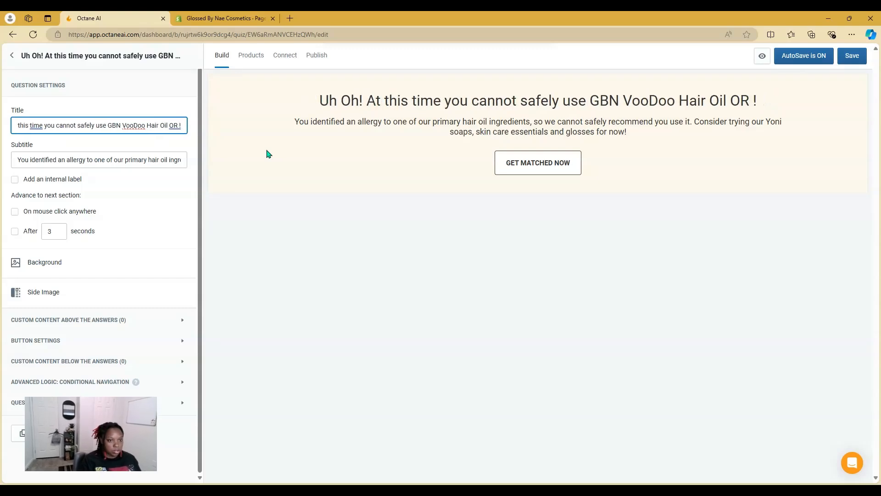
# - Reword the end of the allergy notice title to "GBN VooDoo Hair Oil OR products containing these ingredients!!" and save the quiz
pyautogui.press('BackSpace')
pyautogui.press('BackSpace')
pyautogui.press('BackSpace')
pyautogui.press('BackSpace')
pyautogui.press('BackSpace')
pyautogui.press('BackSpace')
pyautogui.press('BackSpace')
pyautogui.press('BackSpace')
pyautogui.press('BackSpace')
pyautogui.press('BackSpace')
pyautogui.press('BackSpace')
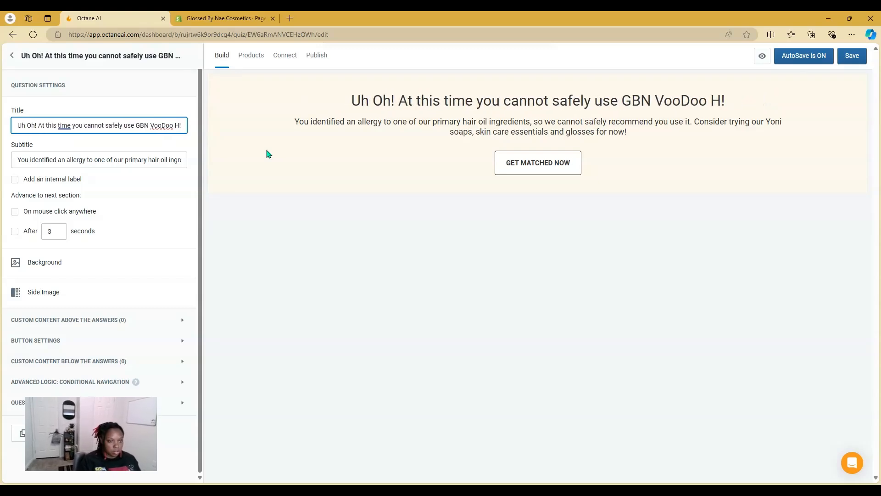
pyautogui.press('BackSpace')
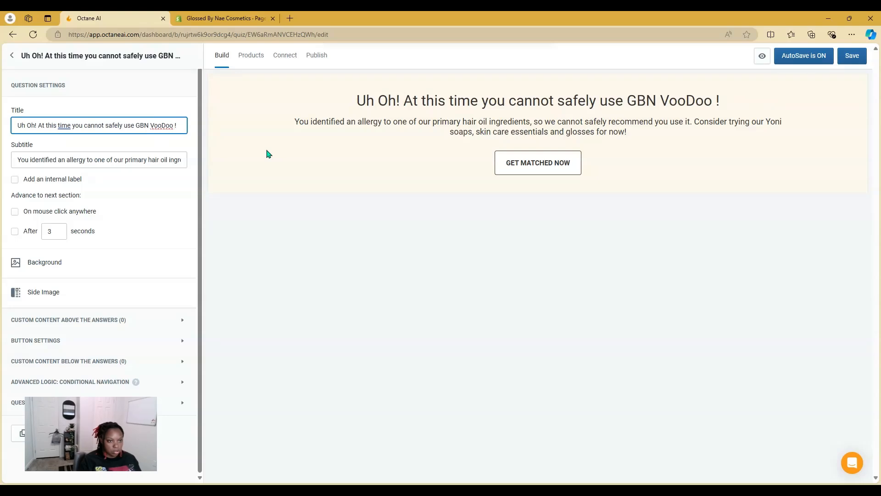
pyautogui.write('Hair Oil ')
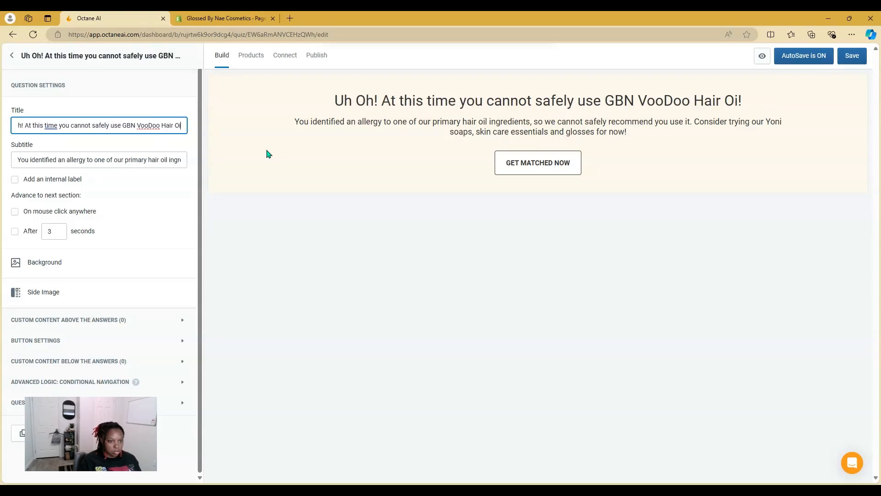
pyautogui.write('OR products')
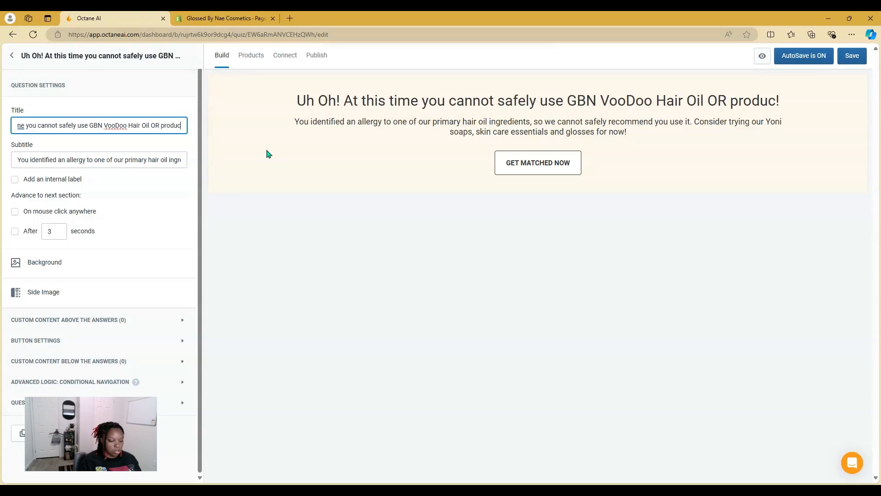
pyautogui.write(' contain')
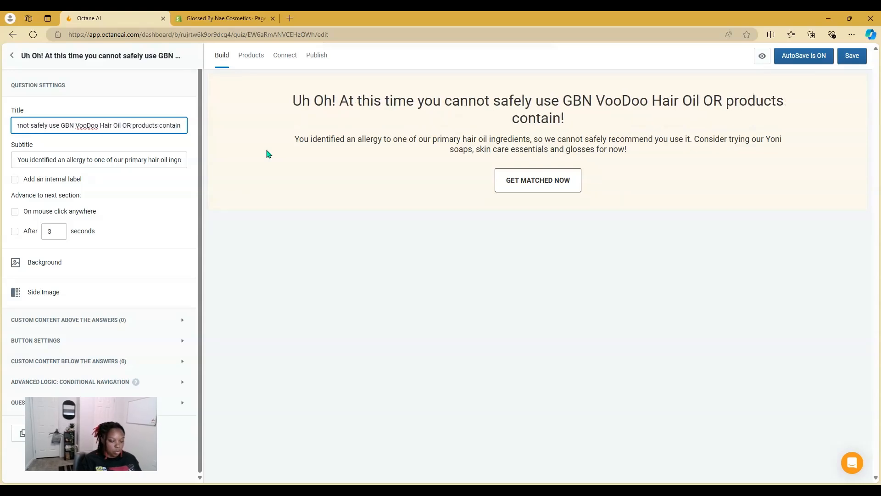
pyautogui.write('ing these ingr')
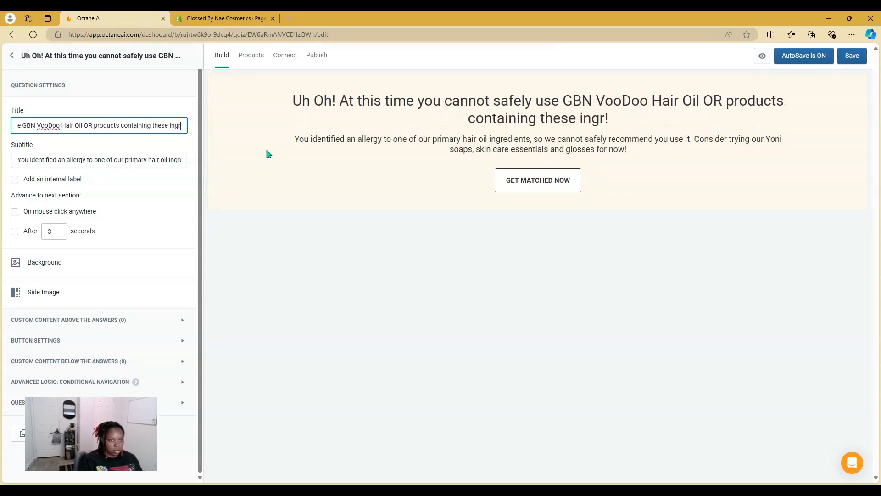
pyautogui.write('edients')
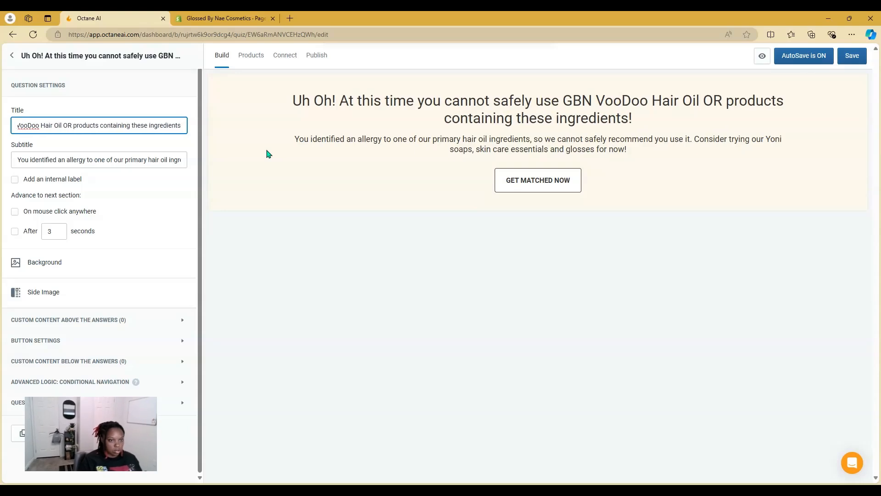
pyautogui.write('!')
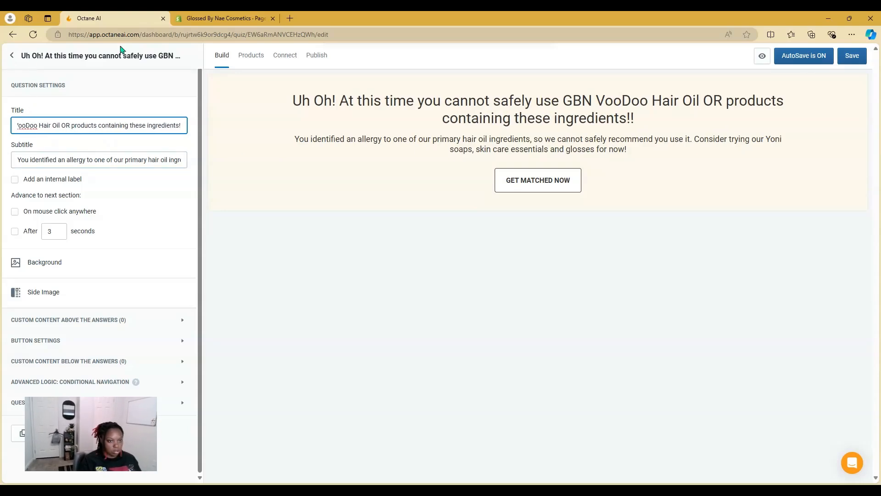
pyautogui.click(852, 56)
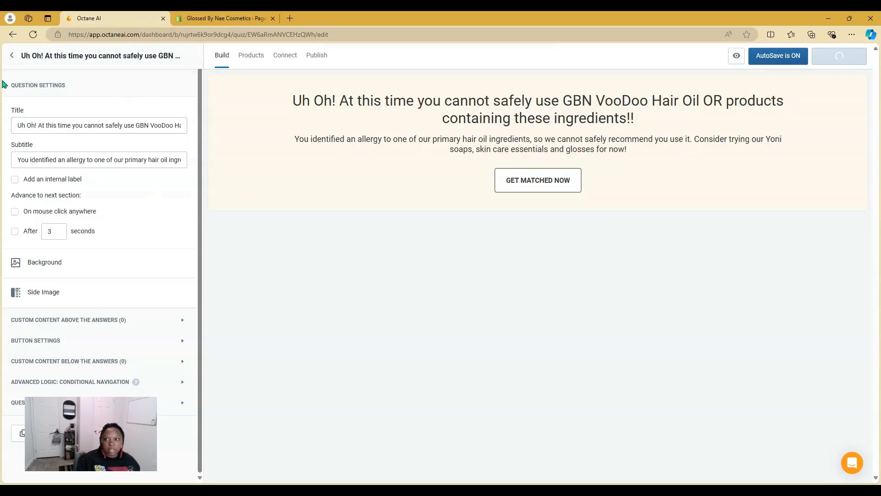
# - Return to the quiz's page list, reopen the "Uh Oh!" notice page to check its title and go back
pyautogui.click(11, 58)
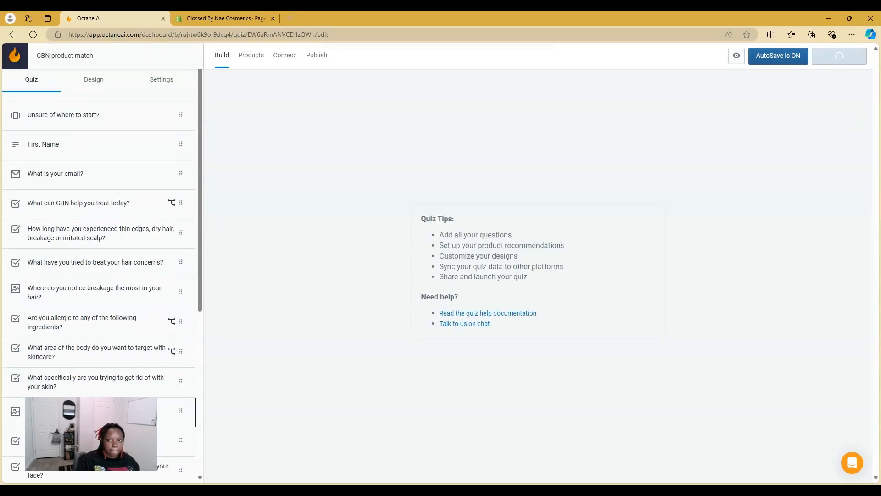
pyautogui.scroll(-5, 61, 393)
pyautogui.scroll(3, 67, 391)
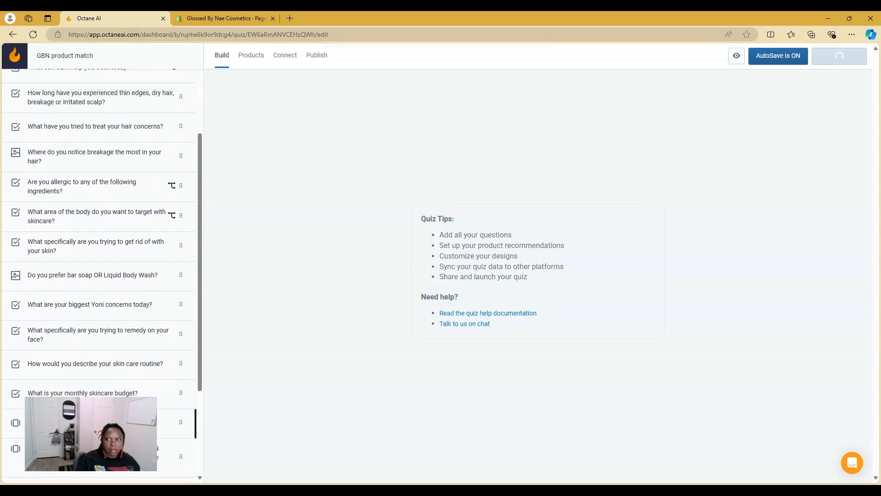
pyautogui.click(76, 447)
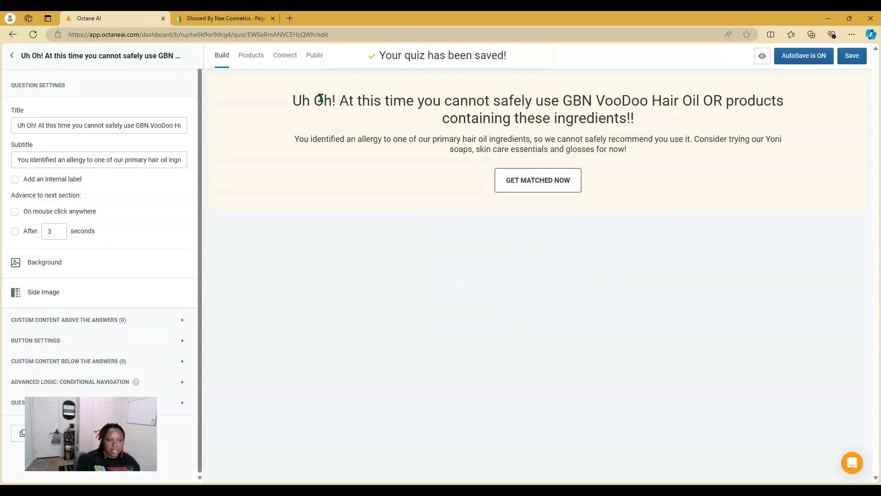
pyautogui.click(11, 56)
# - Open the "Calculating your results..." page, highlight its GBN20 discount subtitle and return to the page list
pyautogui.scroll(-6, 128, 389)
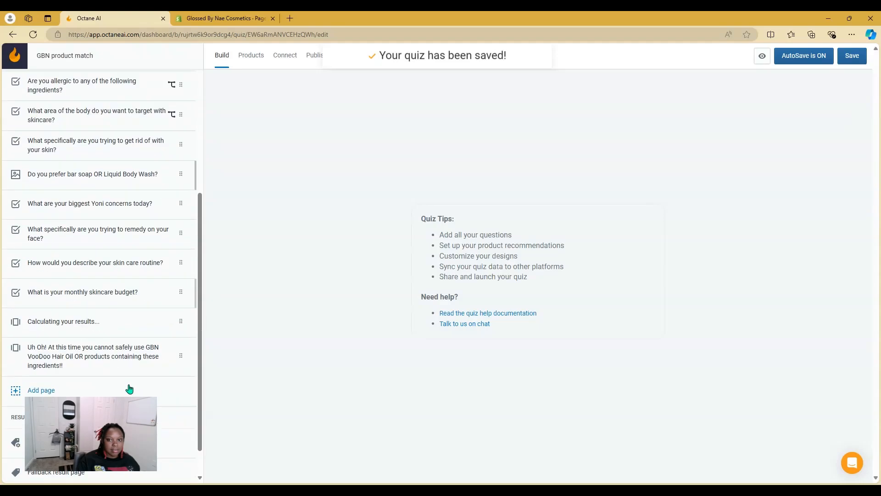
pyautogui.click(61, 288)
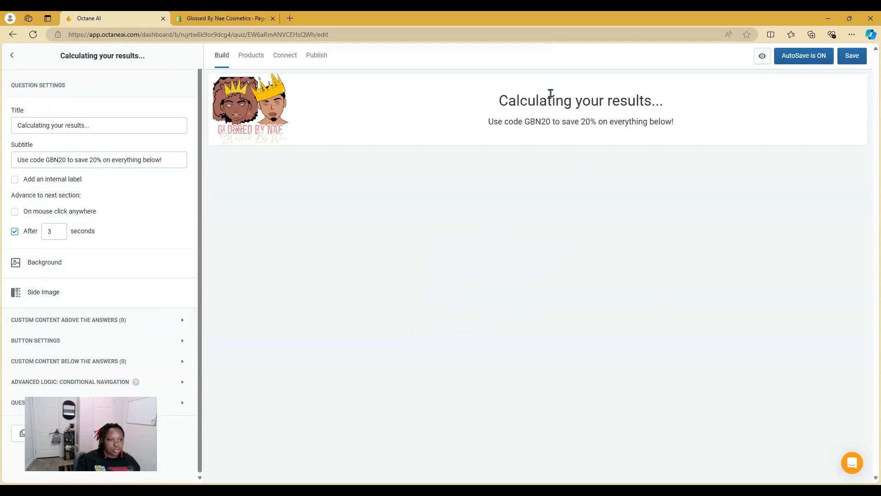
pyautogui.moveTo(488, 125); pyautogui.dragTo(683, 127)
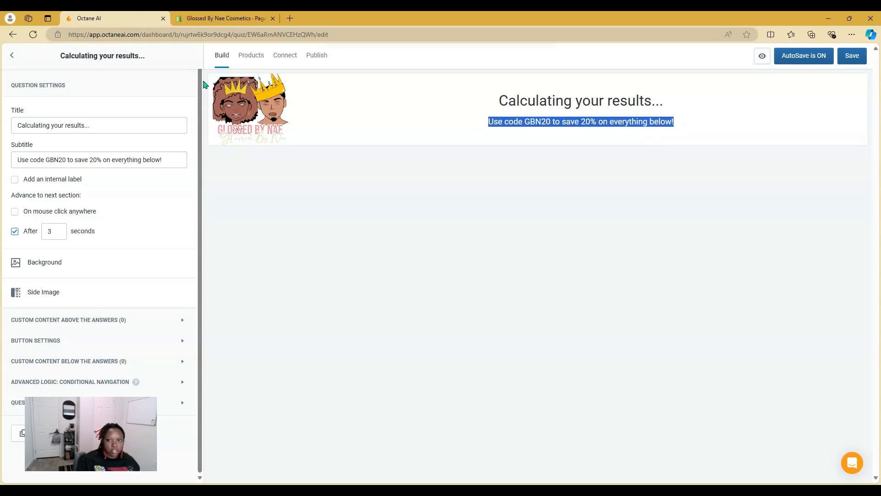
pyautogui.click(11, 56)
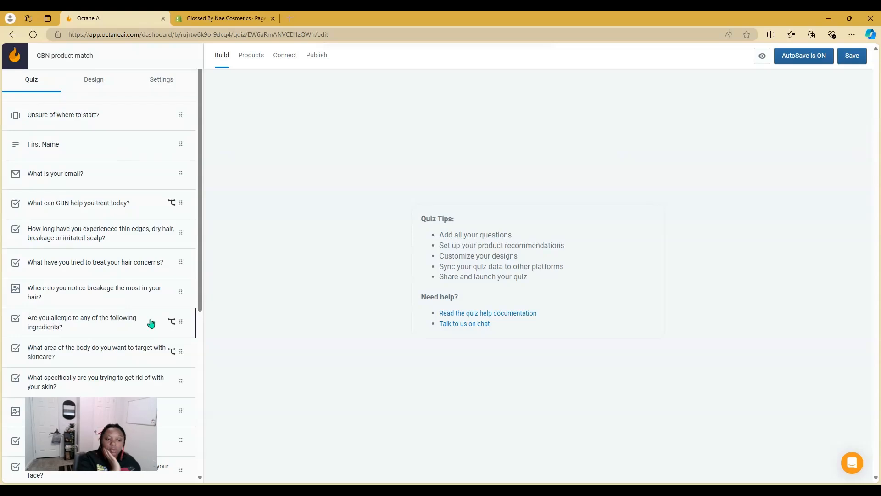
# - Open the "Do you prefer bar soap OR Liquid Body Wash?" question, look over its picture answers and return to the page list
pyautogui.scroll(-3, 92, 344)
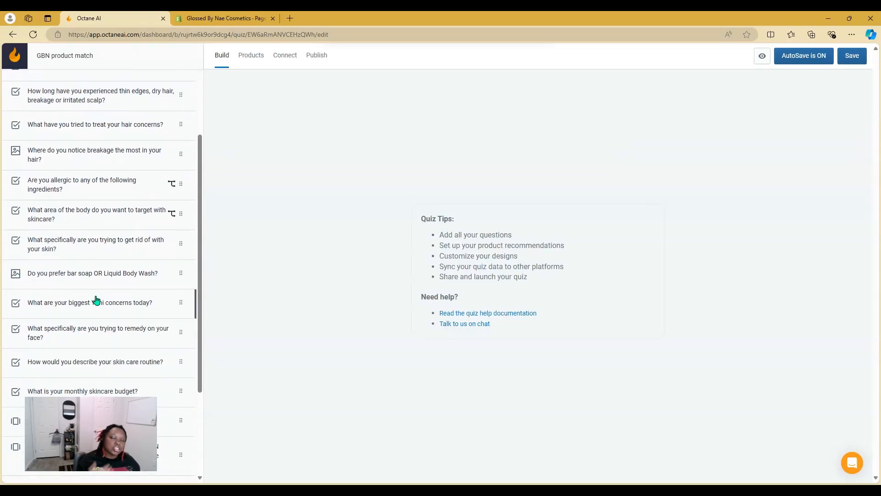
pyautogui.click(89, 275)
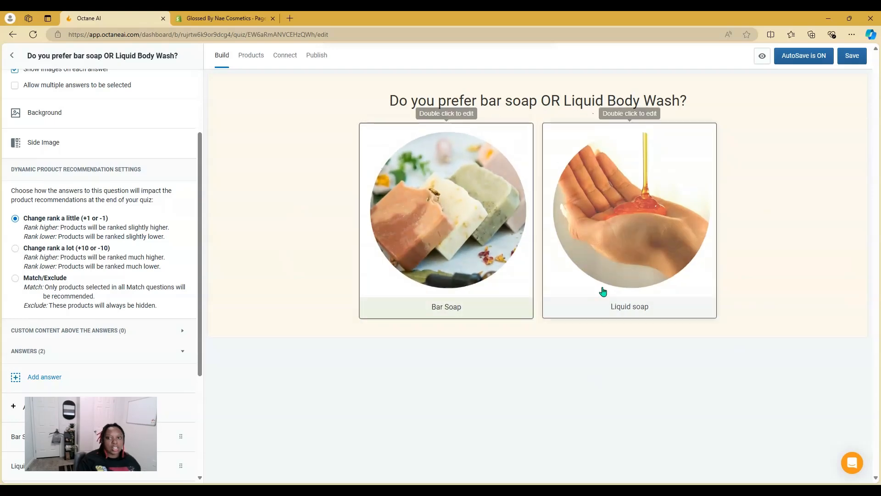
pyautogui.click(13, 55)
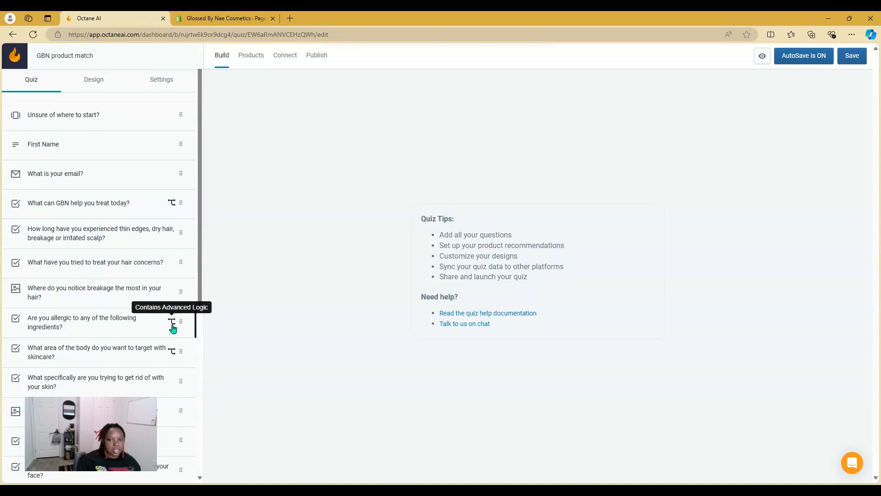
# - Review the conditional navigation of the "How long have you experienced thin edges, dry hair, breakage or irritated scalp?" question and return to the page list
pyautogui.scroll(-4, 172, 326)
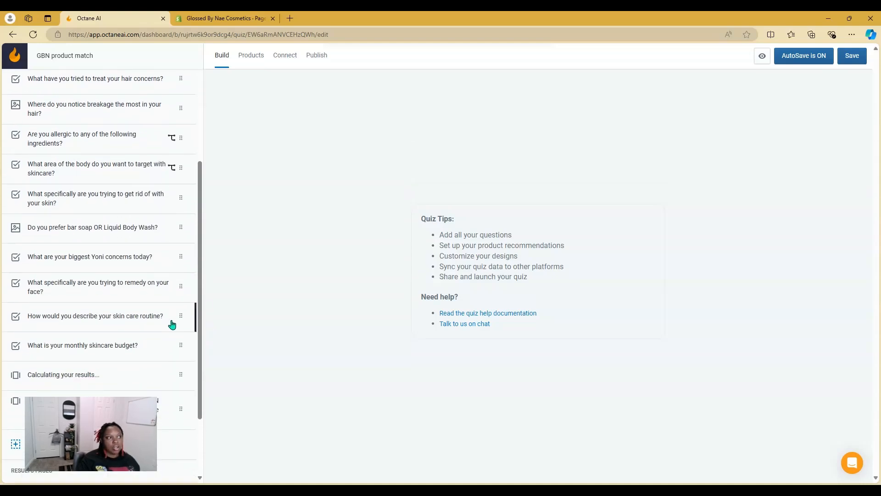
pyautogui.scroll(5, 172, 324)
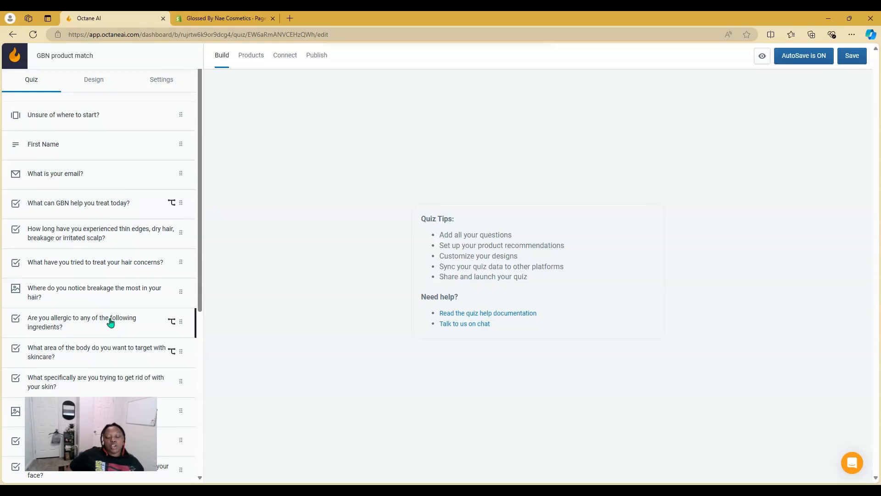
pyautogui.scroll(-3, 173, 328)
pyautogui.scroll(2, 167, 338)
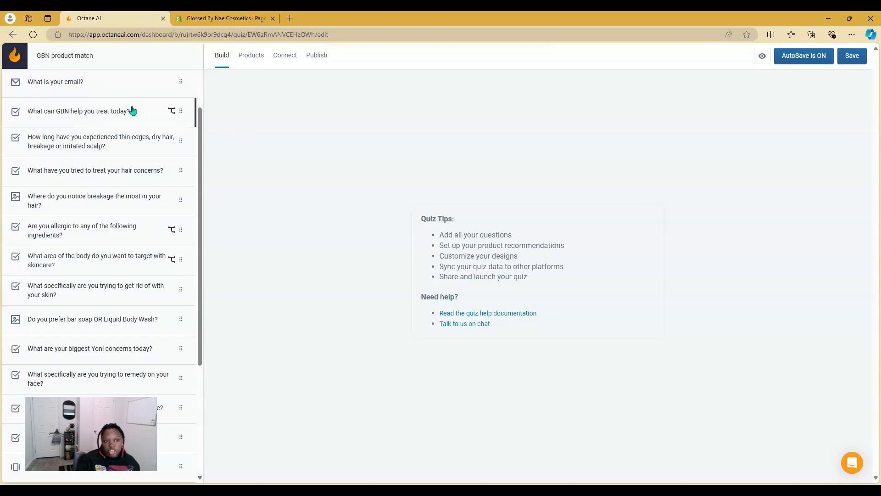
pyautogui.click(132, 139)
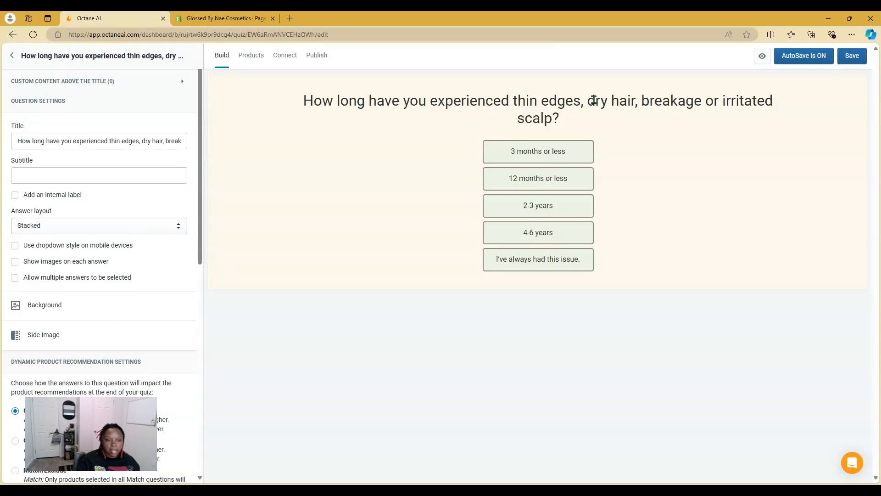
pyautogui.scroll(-10, 157, 310)
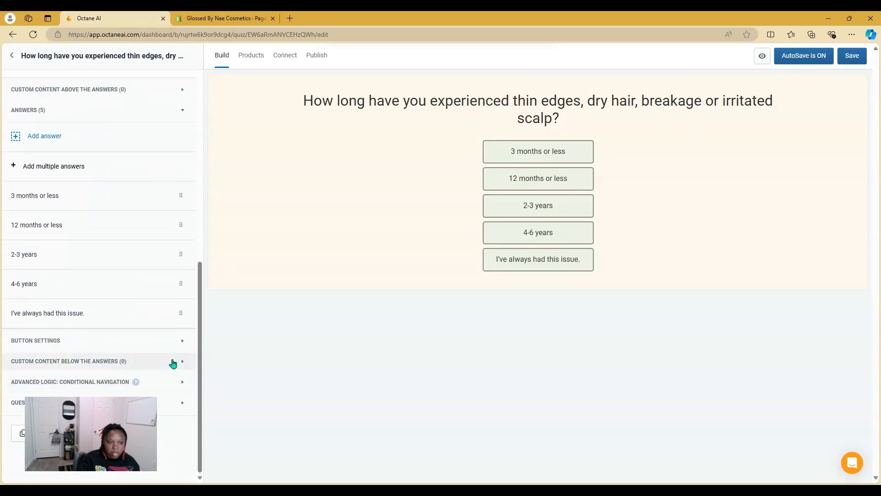
pyautogui.click(157, 385)
pyautogui.scroll(-3, 160, 385)
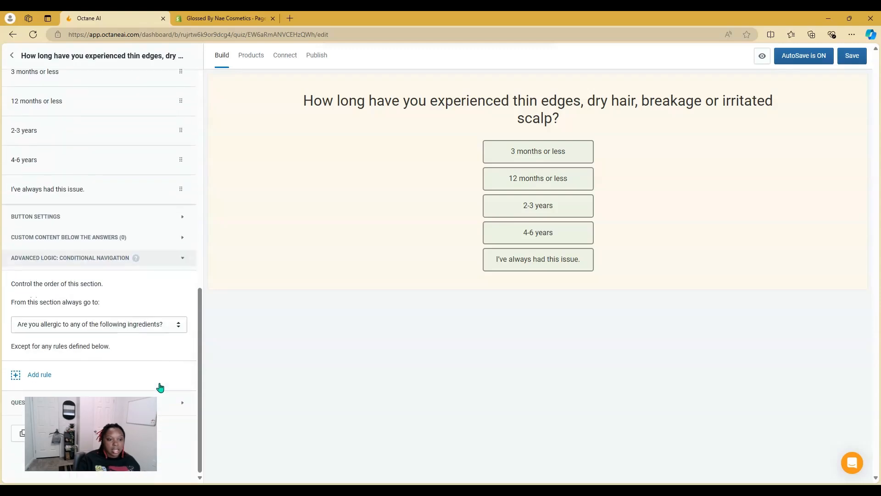
pyautogui.click(49, 323)
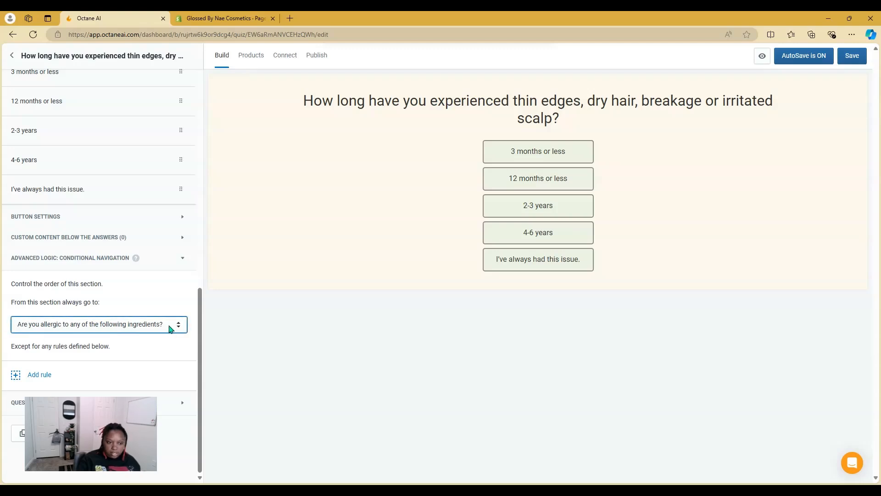
pyautogui.click(12, 56)
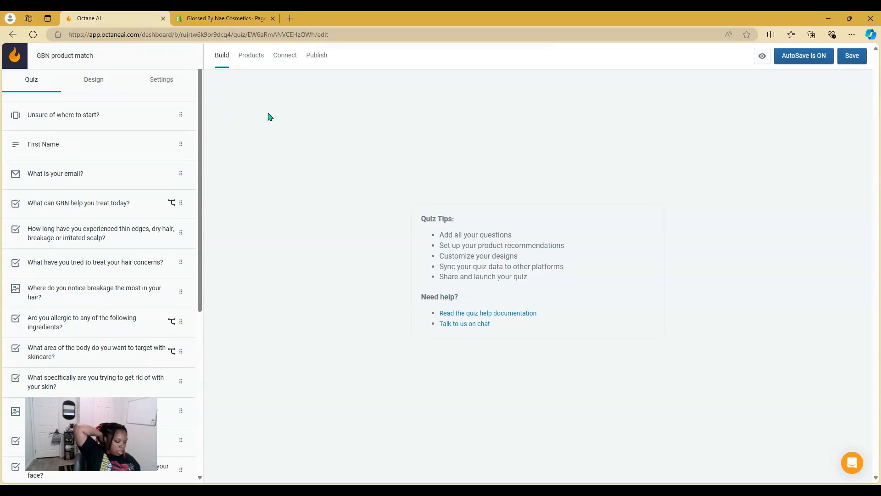
# - Look over the Layout settings of the quiz design and expand the Sections settings under Typography
pyautogui.click(110, 89)
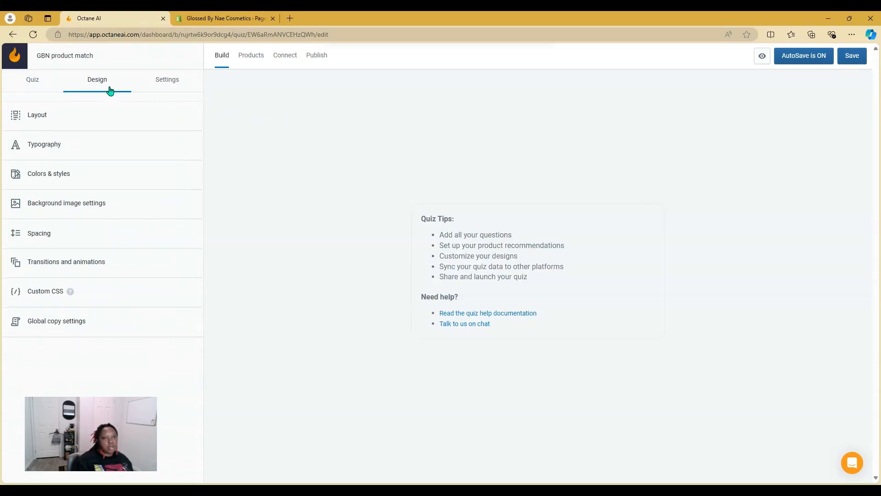
pyautogui.click(38, 124)
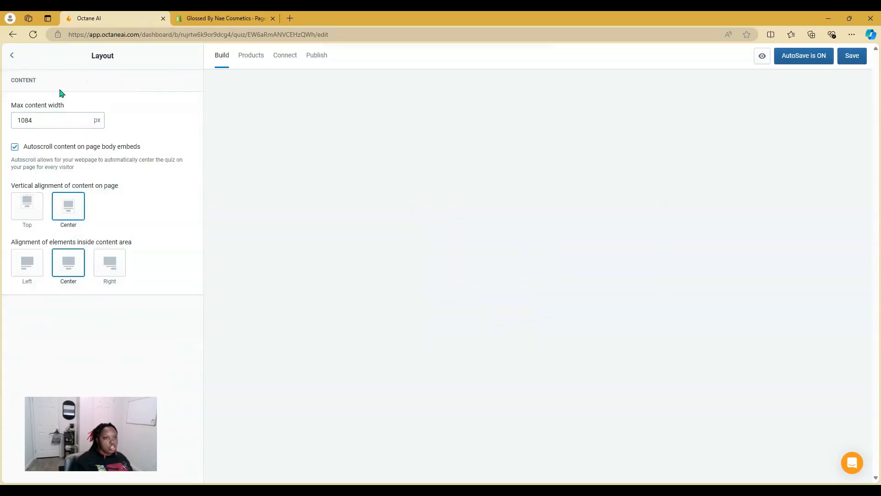
pyautogui.click(12, 55)
pyautogui.click(113, 157)
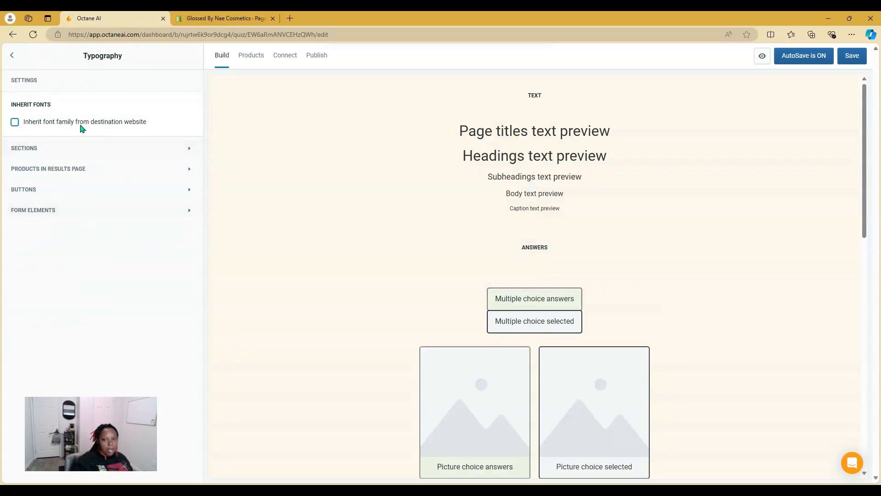
pyautogui.click(133, 157)
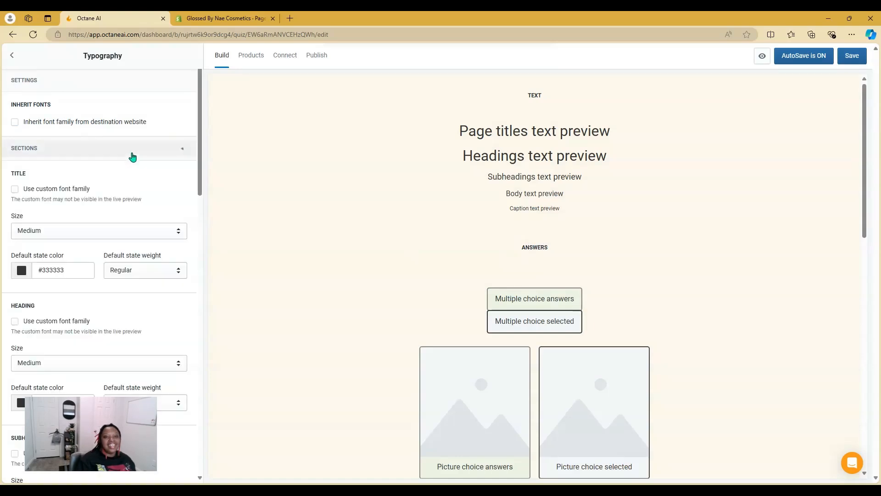
# - Collapse the Sections settings, look over the Typography preview of text, answers and products, and return to the design settings
pyautogui.click(133, 155)
pyautogui.scroll(-12, 629, 339)
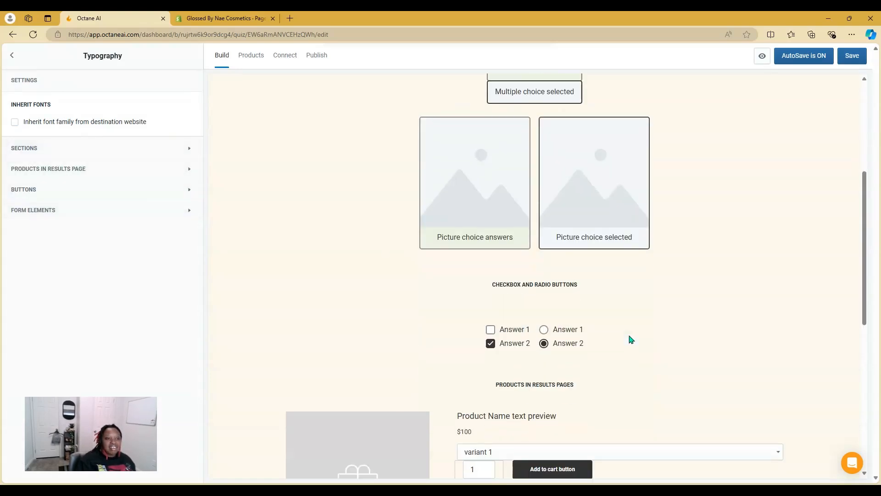
pyautogui.scroll(-1, 631, 343)
pyautogui.scroll(12, 633, 344)
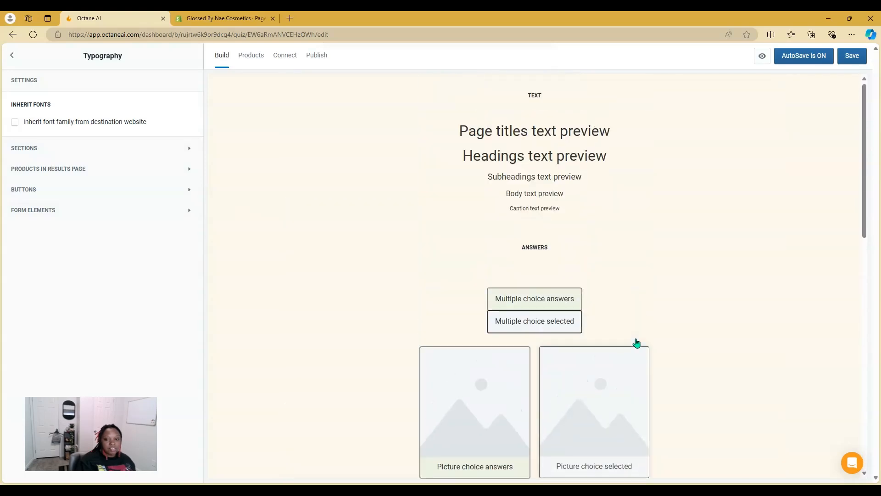
pyautogui.click(12, 55)
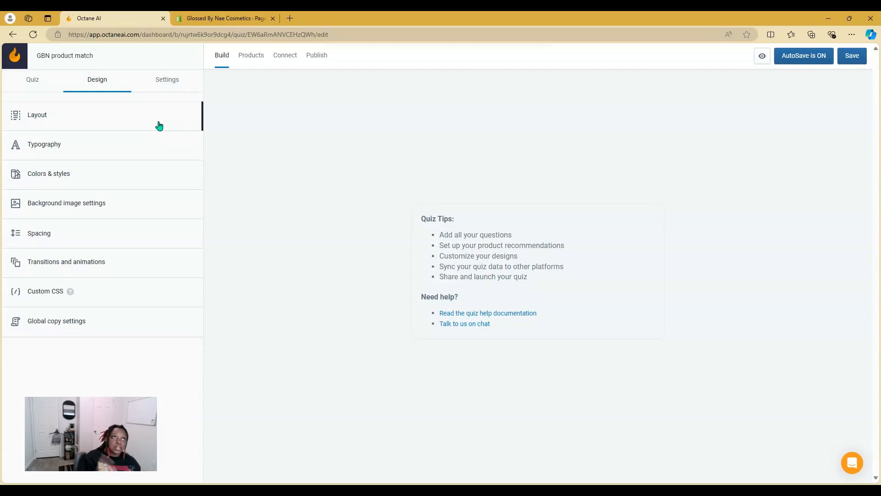
# - Open uadaskin.com in a new browser tab, look over the start page of its UADA Skin Quiz and close the tab
pyautogui.click(295, 17)
pyautogui.write('ua')
pyautogui.press('Return')
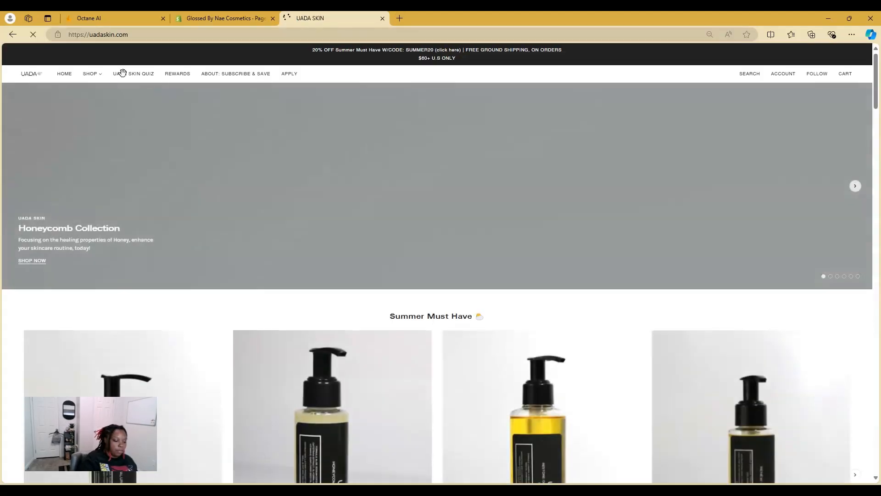
pyautogui.click(118, 76)
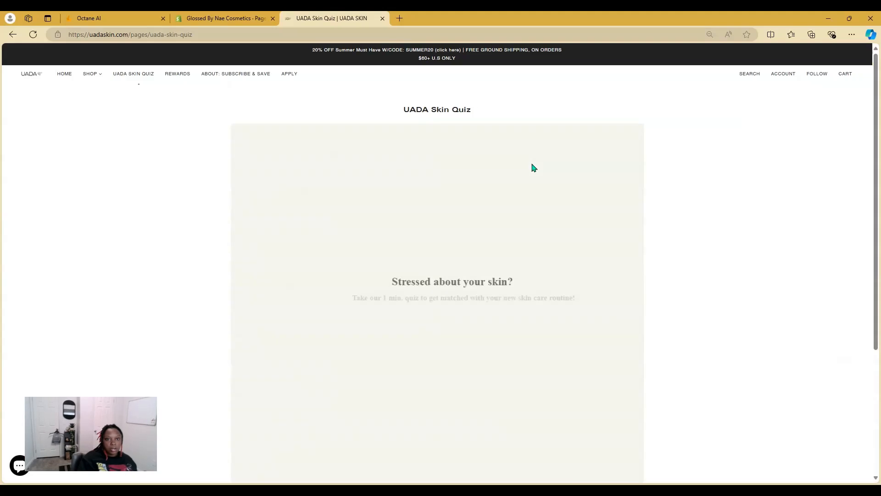
pyautogui.scroll(-2, 491, 199)
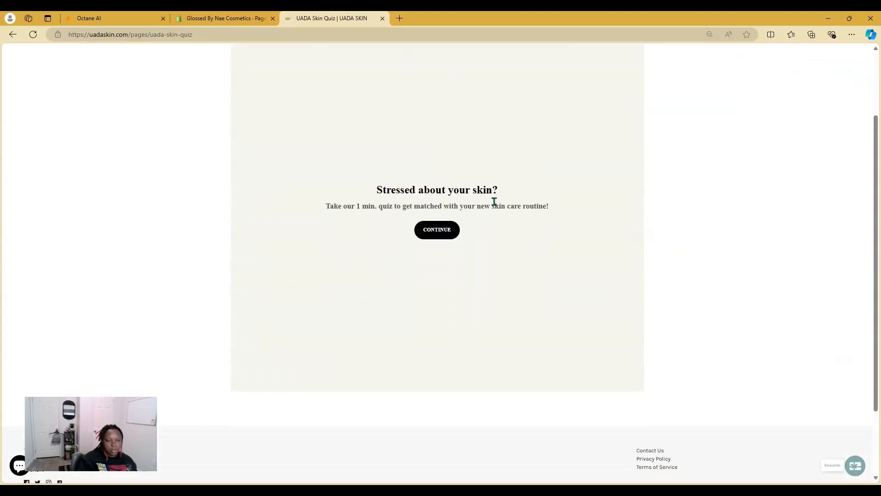
pyautogui.scroll(1, 622, 276)
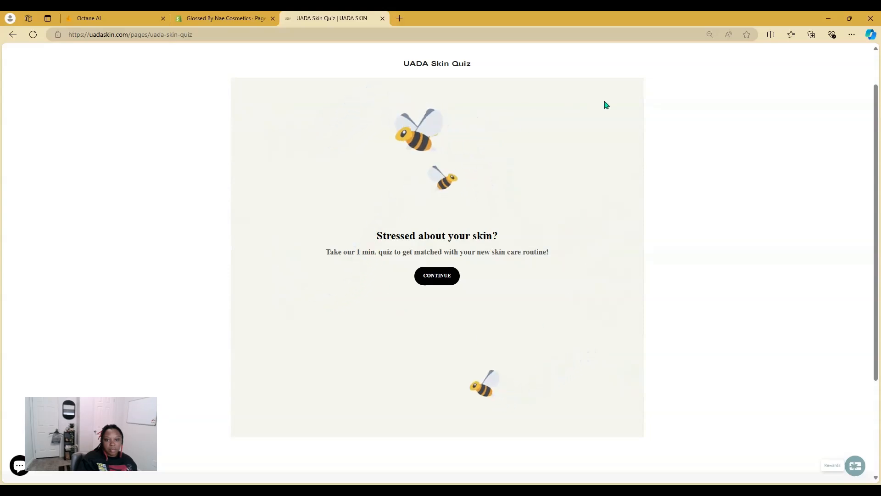
pyautogui.click(383, 19)
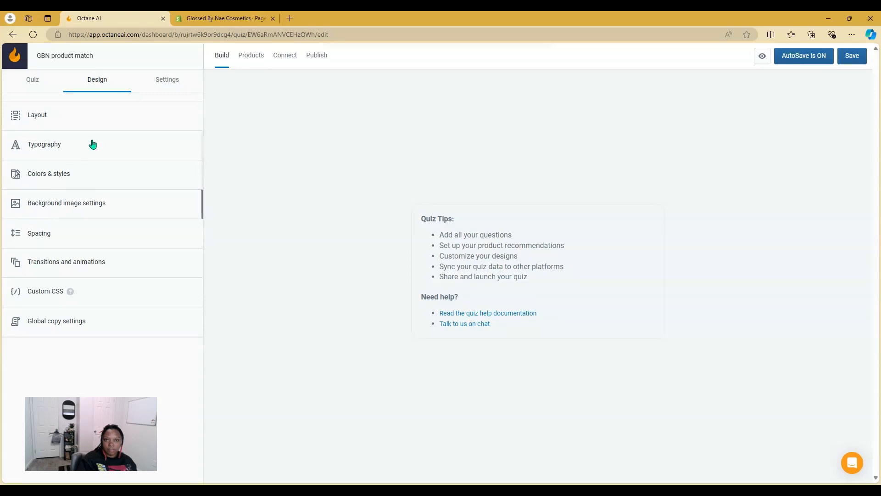
# - Look over the quiz's general settings, open the Add to cart behavior under Developer Tools and return to the settings
pyautogui.click(163, 82)
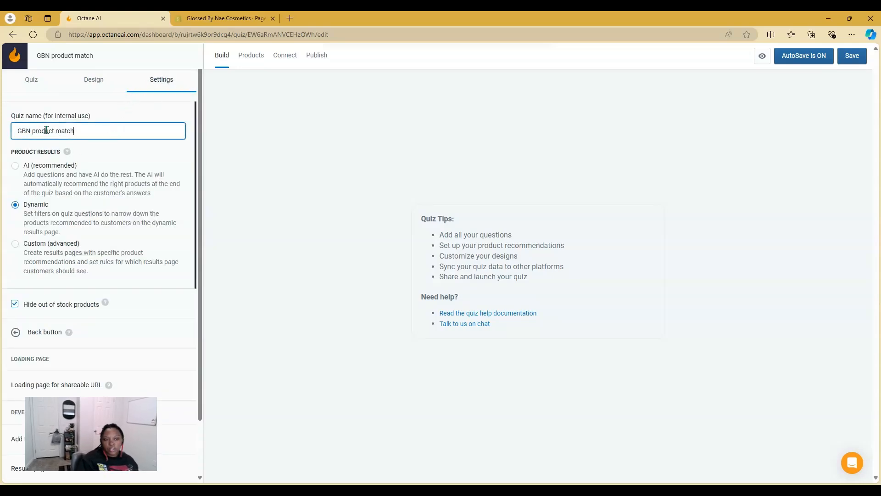
pyautogui.scroll(-1, 165, 255)
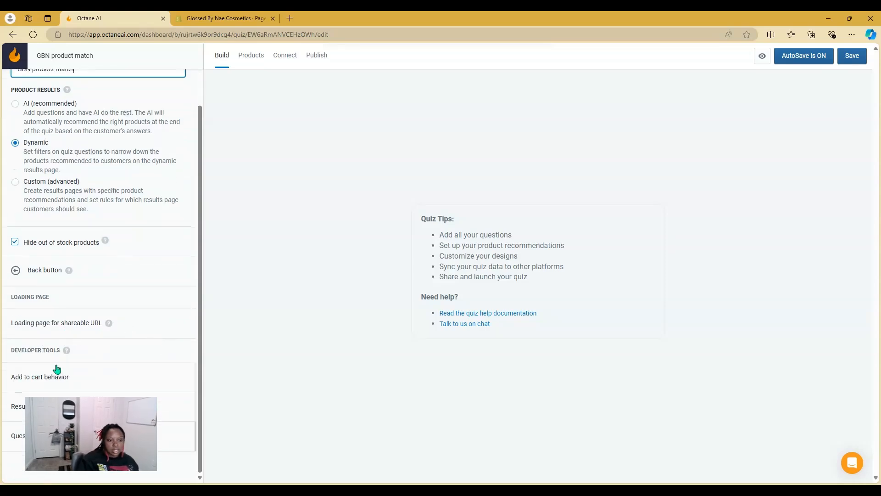
pyautogui.click(74, 383)
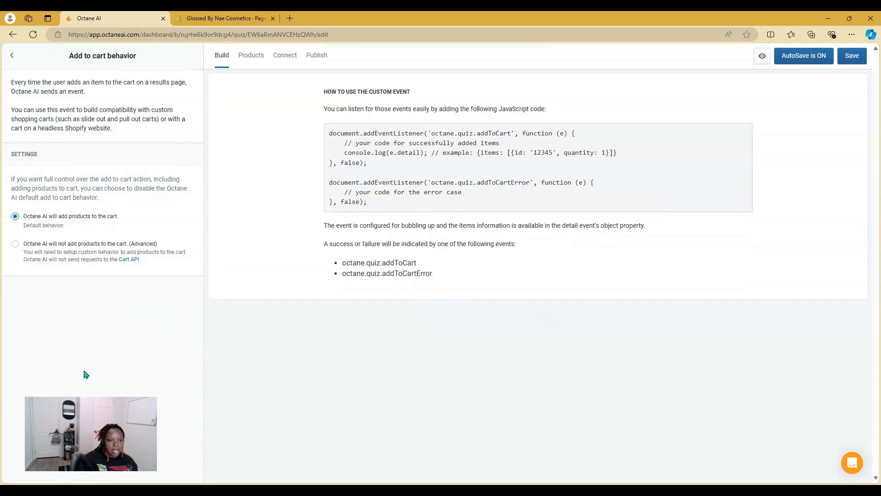
pyautogui.click(11, 58)
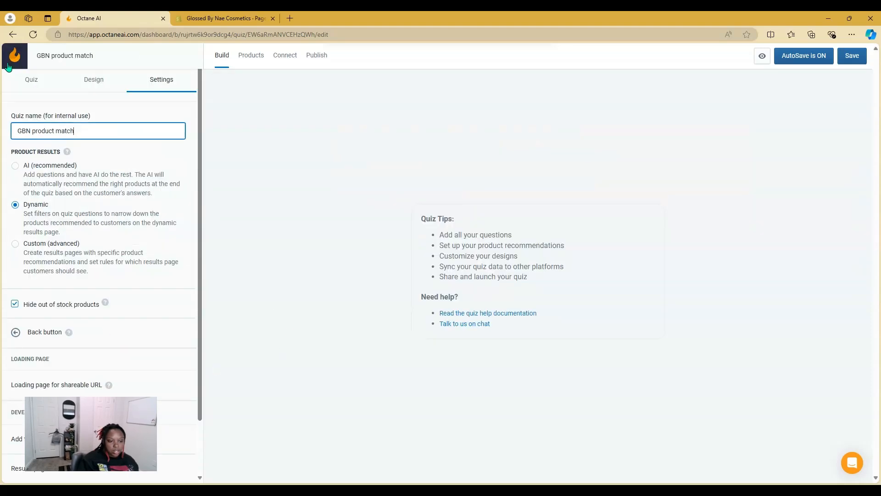
# - Open the product recommendation settings and look over the rankings for the first answers of "What can GBN help you treat today?"
pyautogui.click(255, 66)
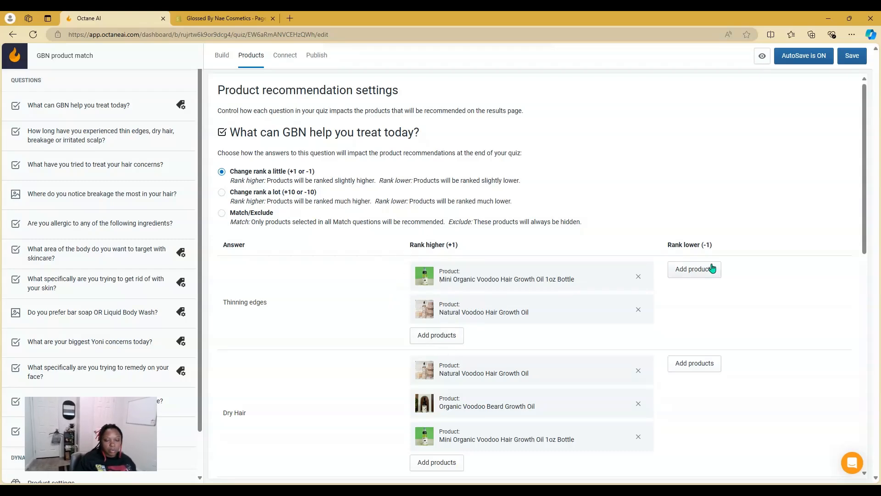
pyautogui.scroll(-1, 714, 307)
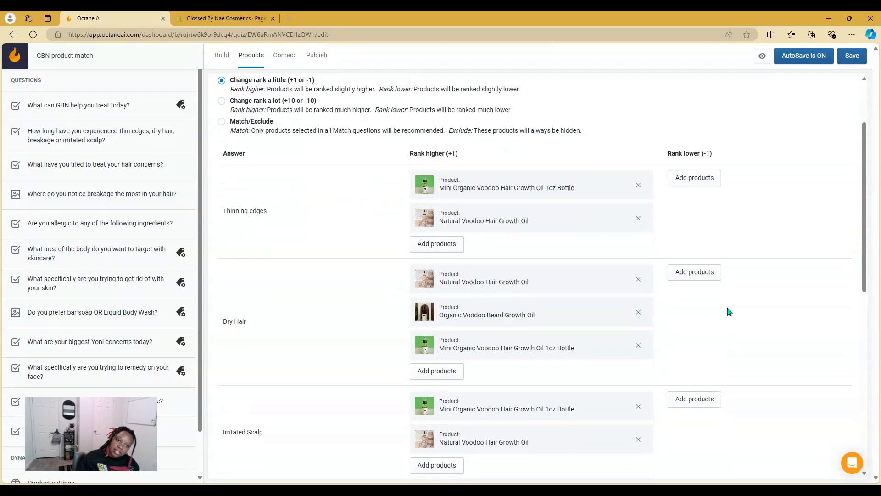
pyautogui.scroll(1, 725, 310)
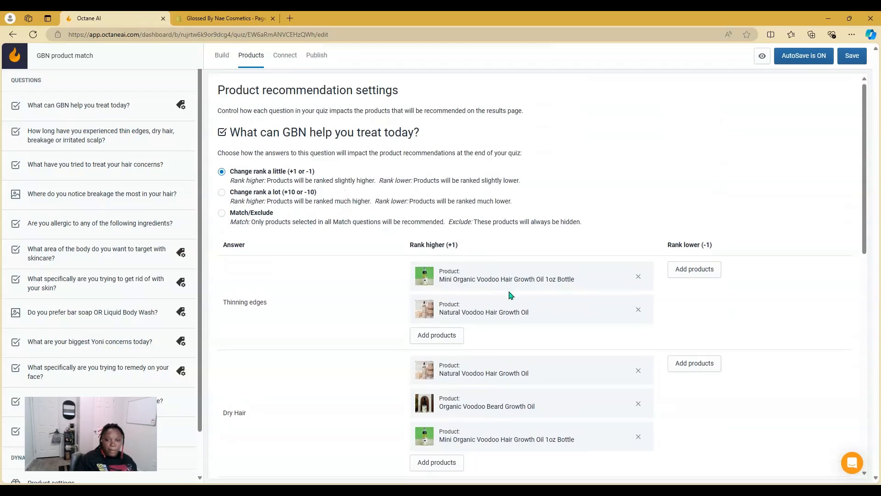
# - Browse the collections, tags and specific products that can be ranked higher for the "Thinning edges" answer, and close the selection without adding any
pyautogui.click(444, 339)
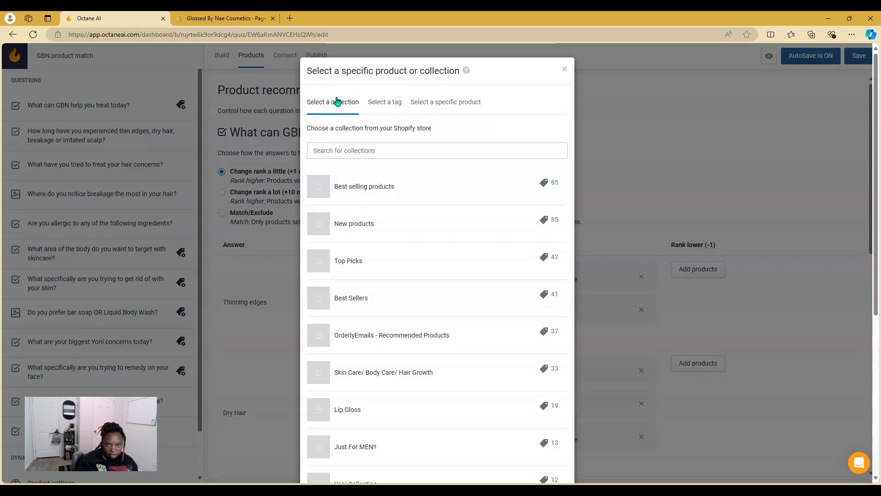
pyautogui.click(393, 106)
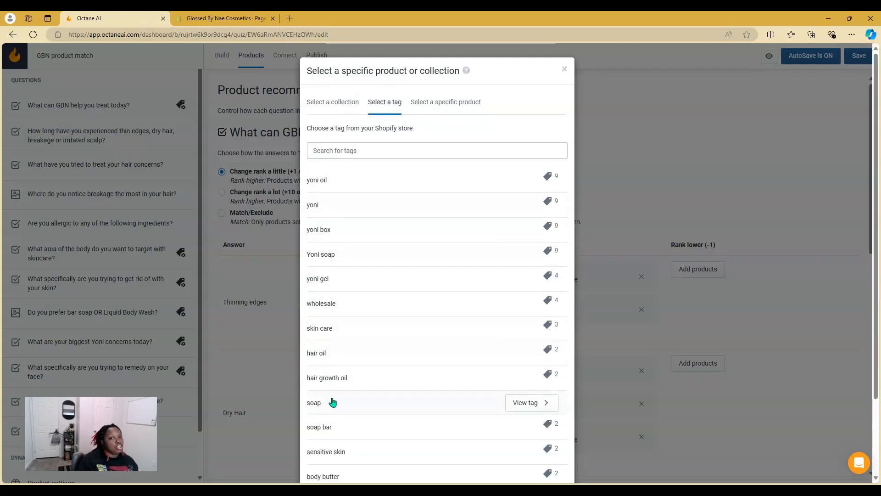
pyautogui.click(456, 108)
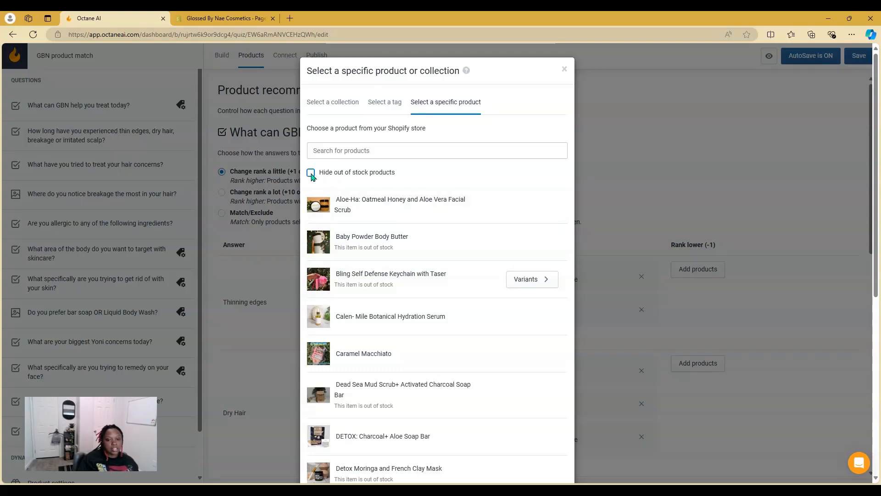
pyautogui.click(312, 155)
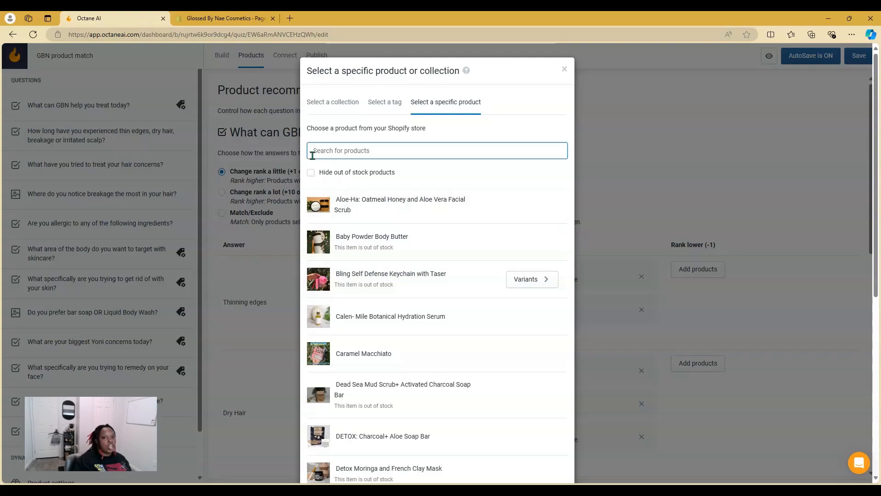
pyautogui.click(565, 69)
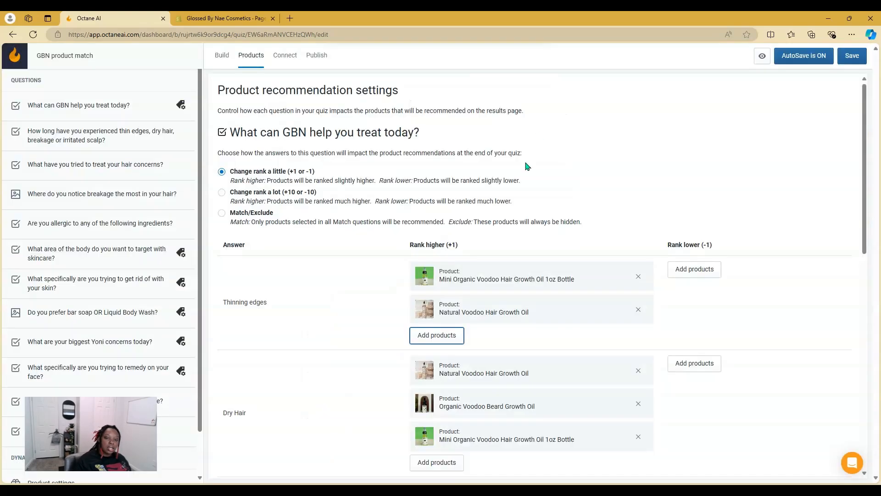
# - Look through the products ranked higher for all answers of "What can GBN help you treat today?", down to the face care answer
pyautogui.scroll(-1, 544, 223)
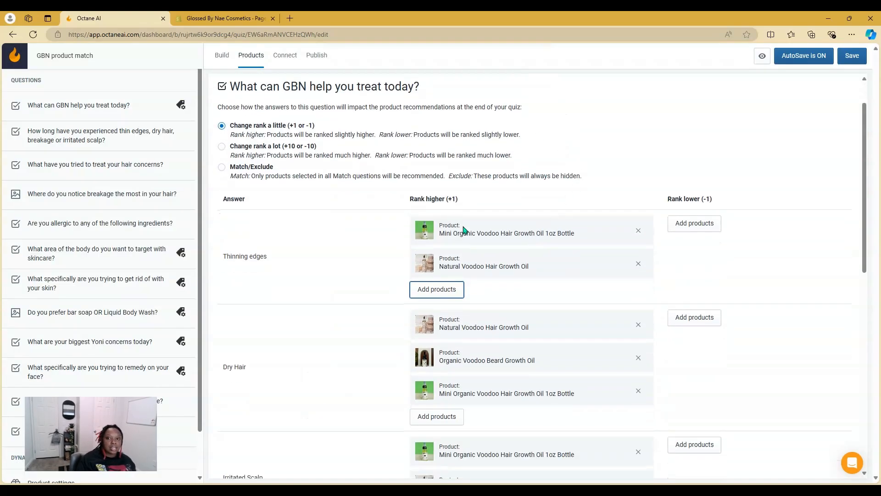
pyautogui.scroll(-1, 590, 257)
pyautogui.scroll(-10, 590, 258)
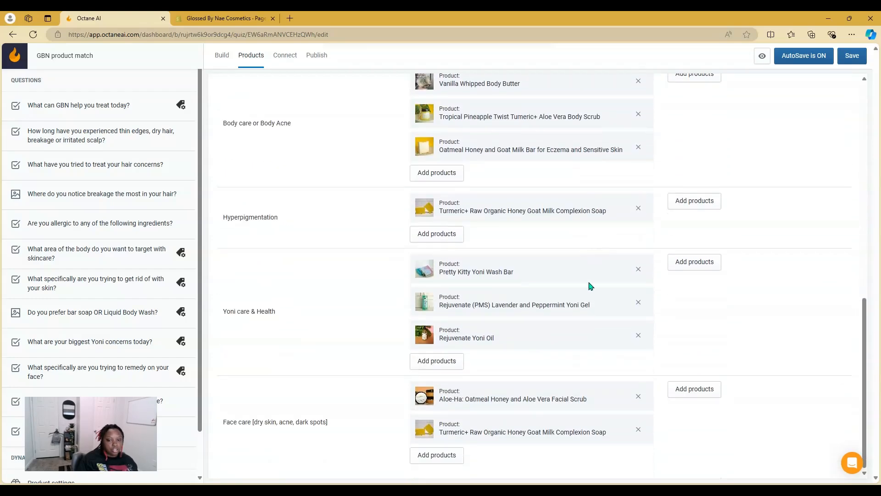
pyautogui.scroll(12, 449, 232)
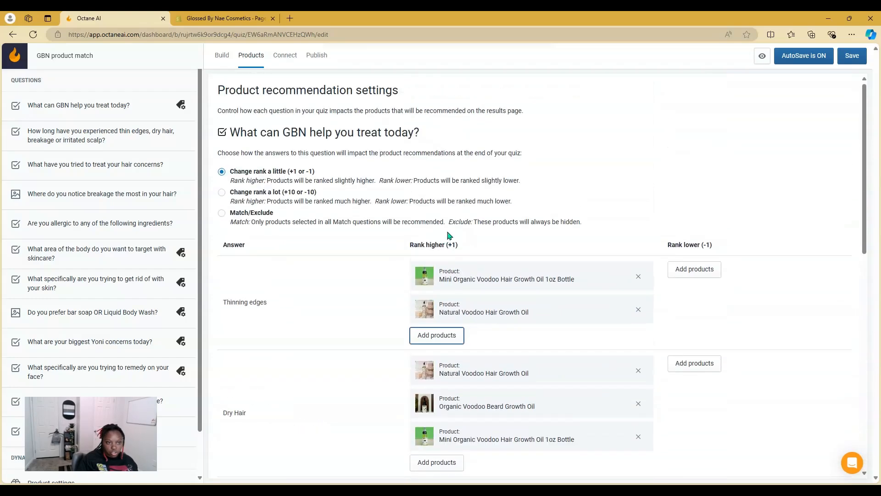
# - Review the product recommendation settings of the three hair questions about how long the issue has lasted, treatments tried and where breakage occurs
pyautogui.click(105, 137)
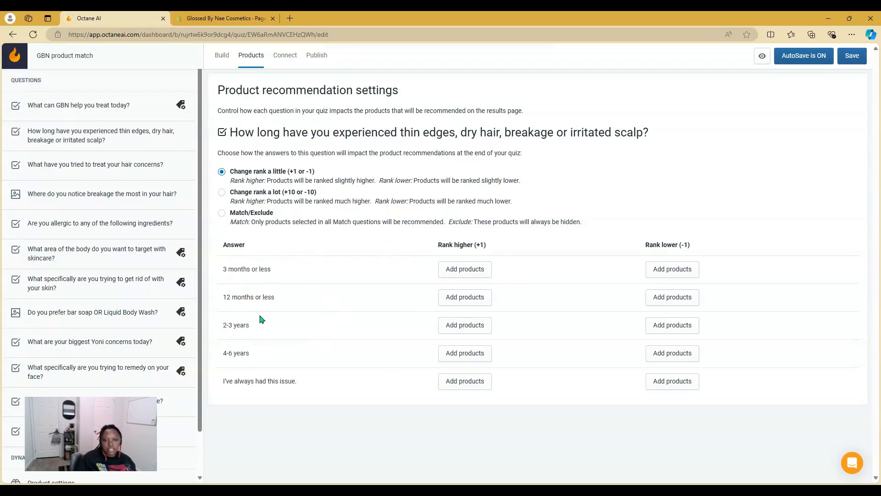
pyautogui.click(94, 174)
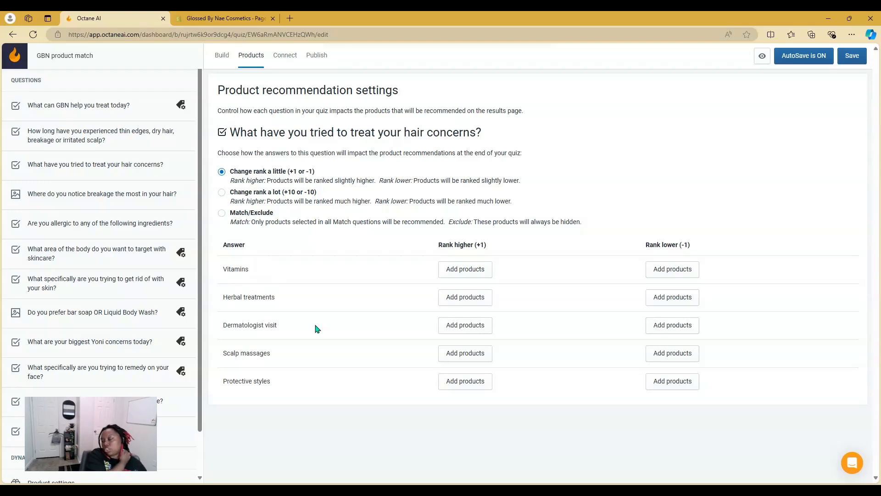
pyautogui.click(90, 197)
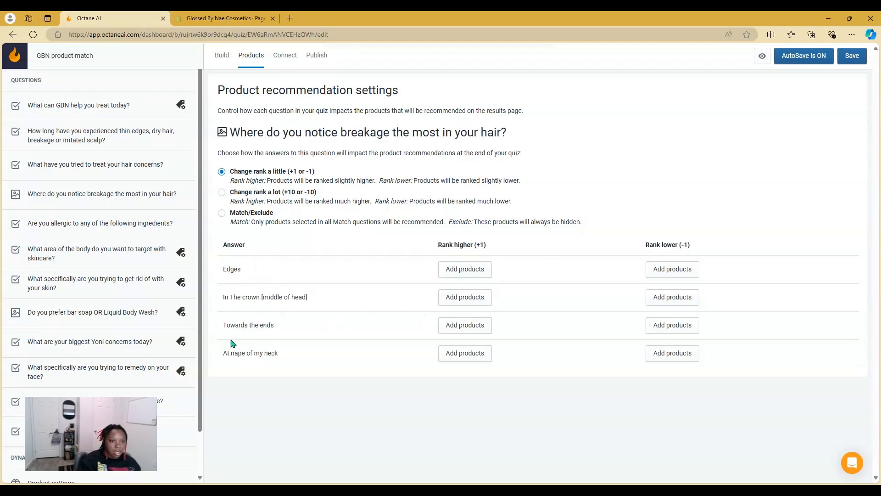
# - Review the product rankings for the question on the body area to target with skincare and for "Do you prefer bar soap OR Liquid Body Wash?"
pyautogui.click(102, 266)
pyautogui.scroll(-3, 590, 308)
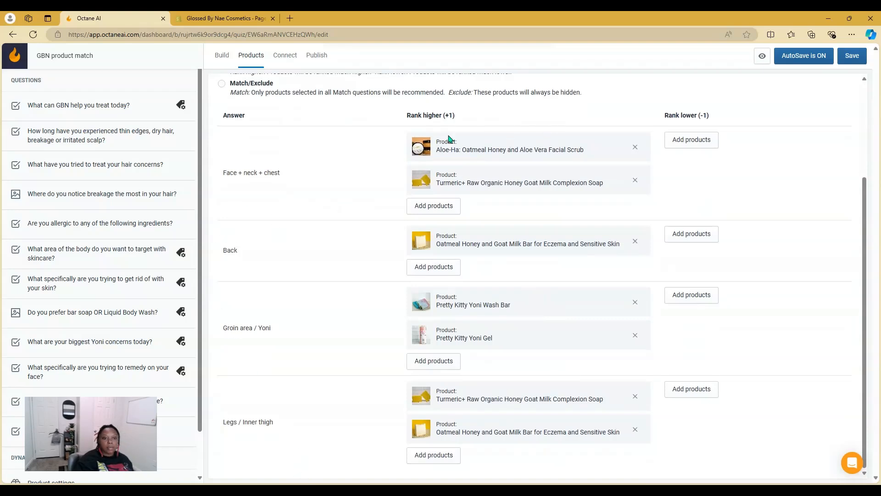
pyautogui.click(96, 316)
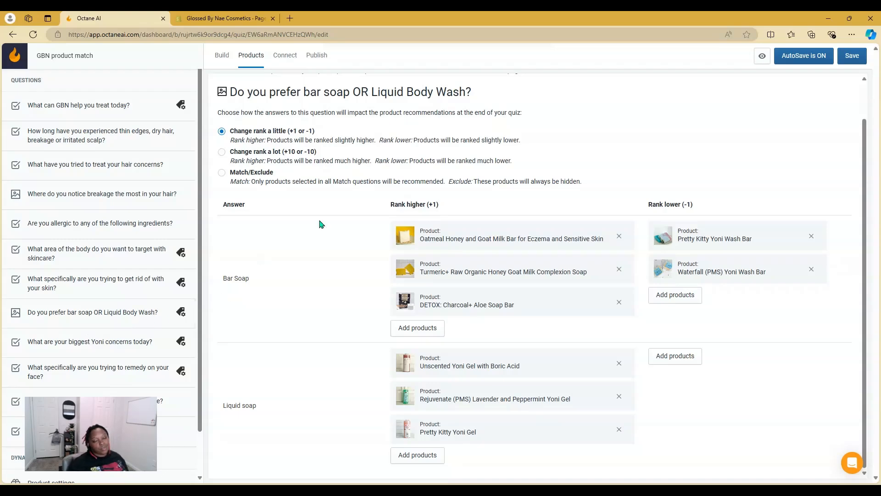
# - Open the quiz's Connect settings, look over the Klaviyo integration and return to the integrations list
pyautogui.click(285, 56)
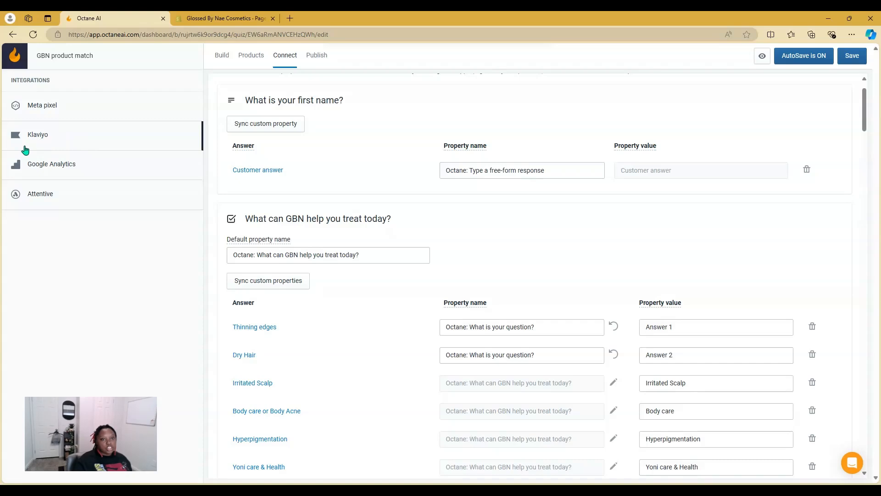
pyautogui.click(121, 141)
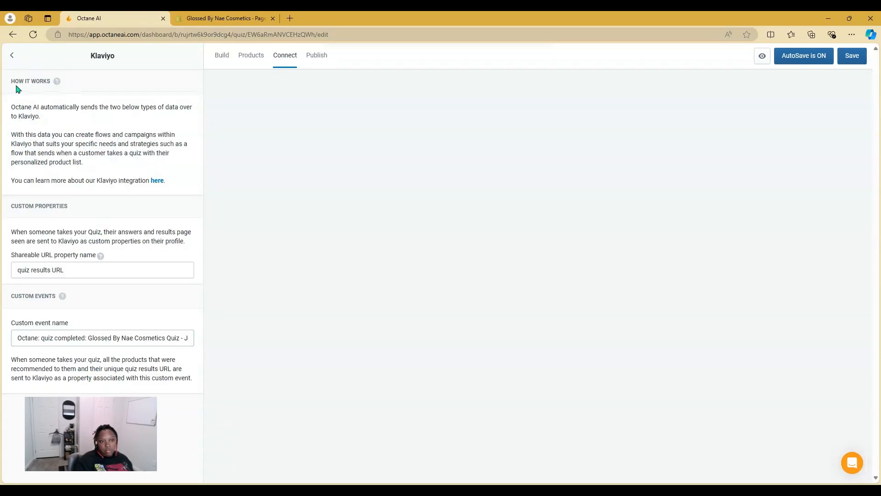
pyautogui.click(12, 55)
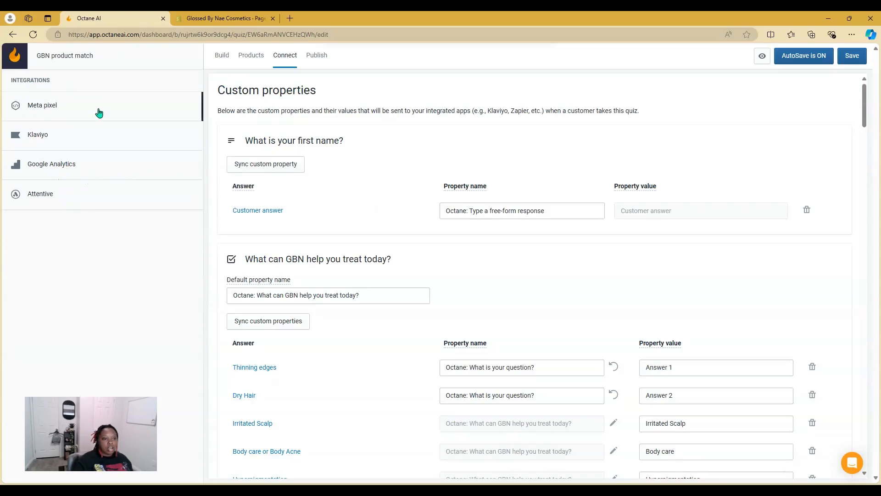
# - Open the Shopify page embed settings in the quiz's publish settings and copy the embed code
pyautogui.click(316, 57)
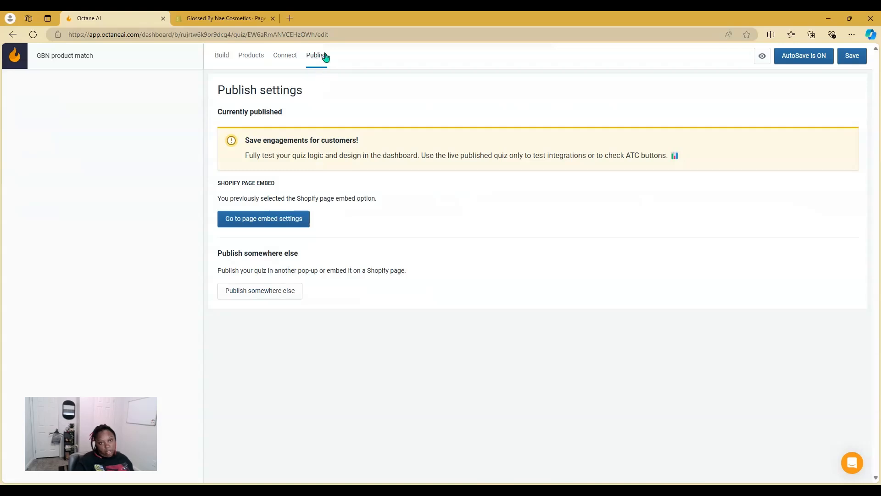
pyautogui.click(257, 222)
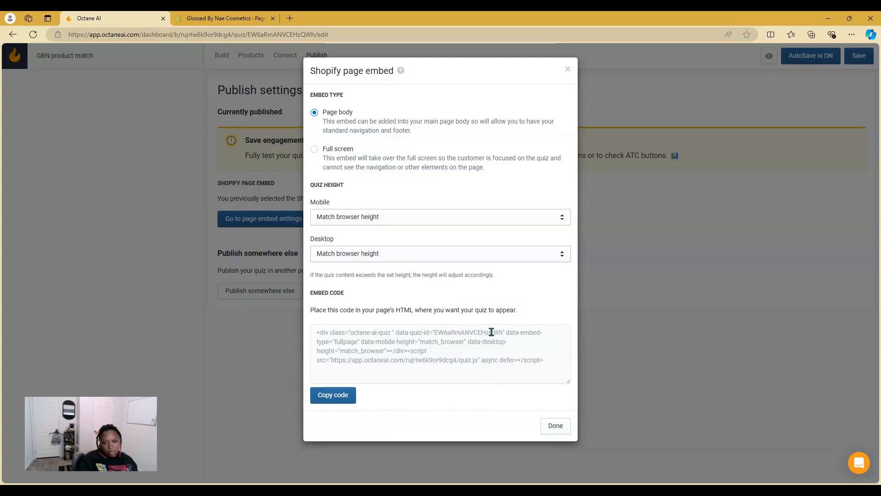
pyautogui.click(337, 399)
# - Switch to the Shopify admin and go back from the "Get matched with body, face & hair care essentials immediately!" page to the Pages list
pyautogui.click(220, 18)
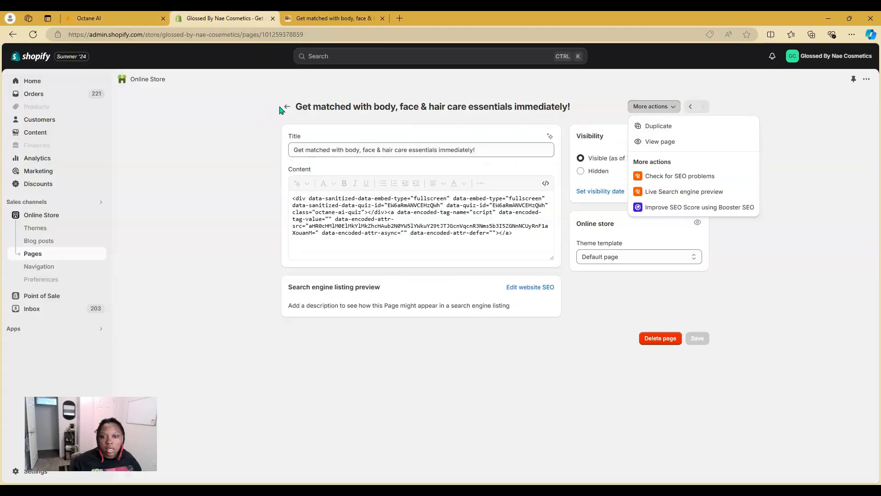
pyautogui.click(285, 109)
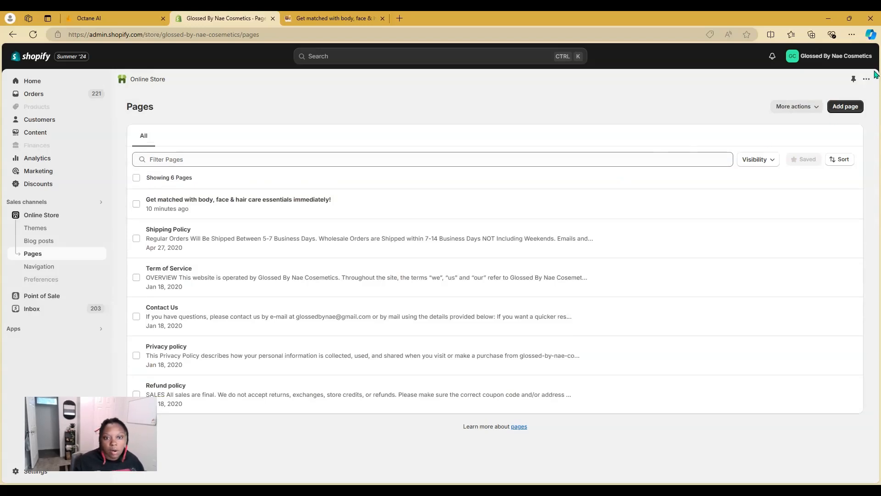
pyautogui.click(844, 106)
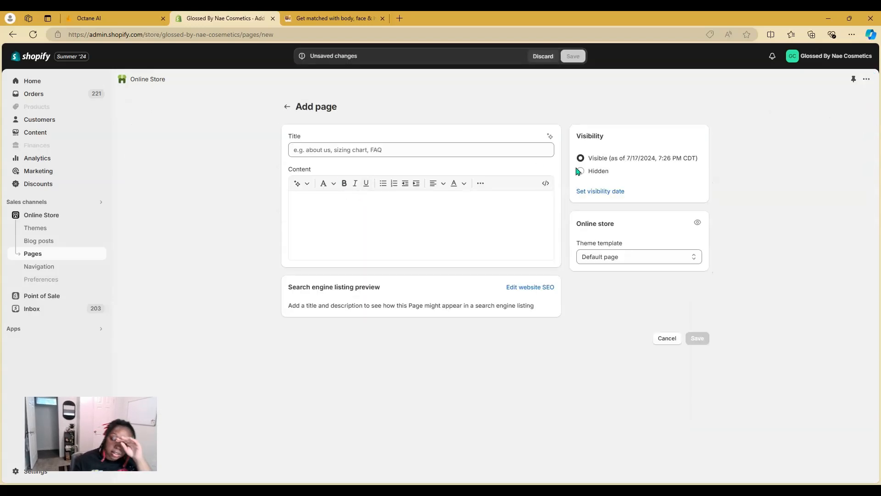
pyautogui.click(546, 184)
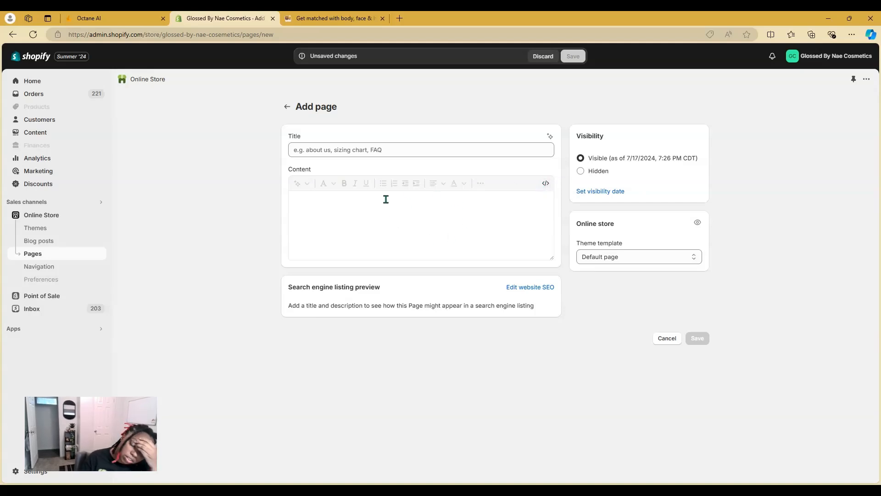
pyautogui.click(287, 107)
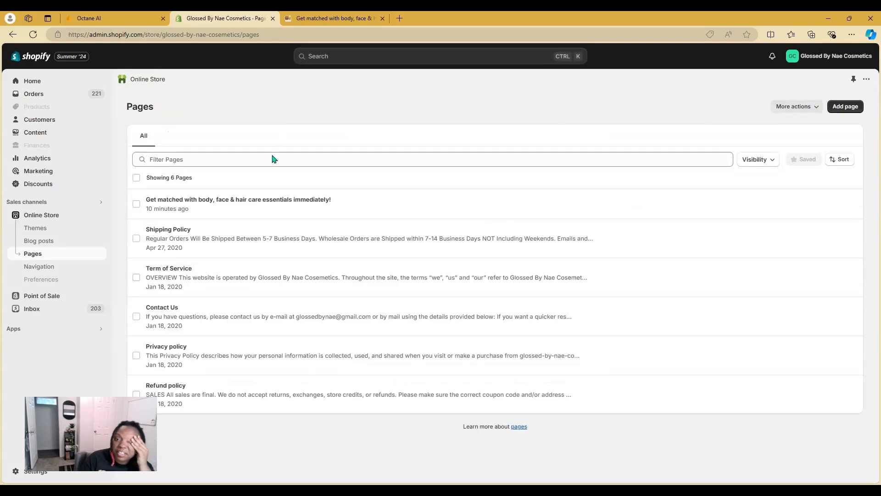
# - Open the "Get matched with body, face & hair care essentials immediately!" page, show its content as HTML and view the live page
pyautogui.click(229, 201)
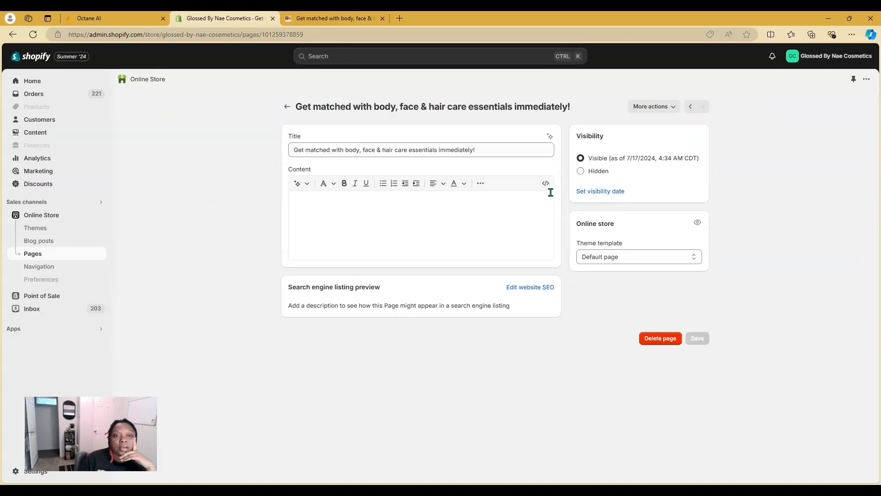
pyautogui.click(546, 184)
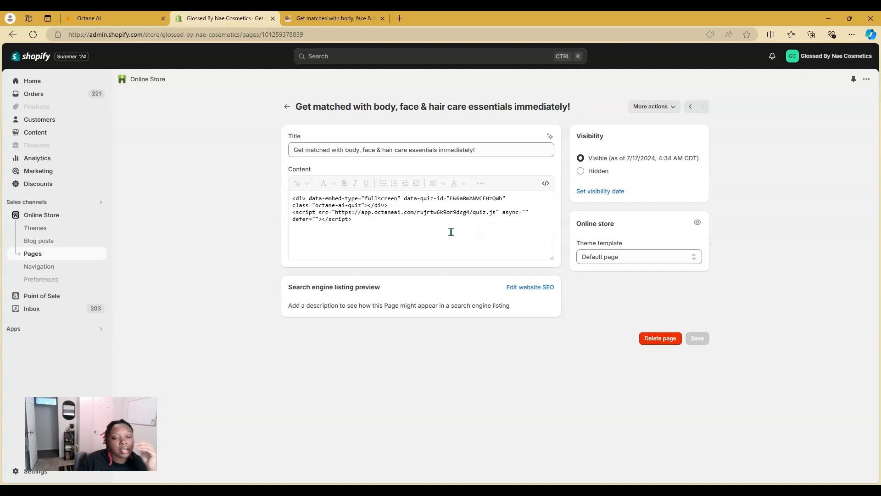
pyautogui.click(651, 107)
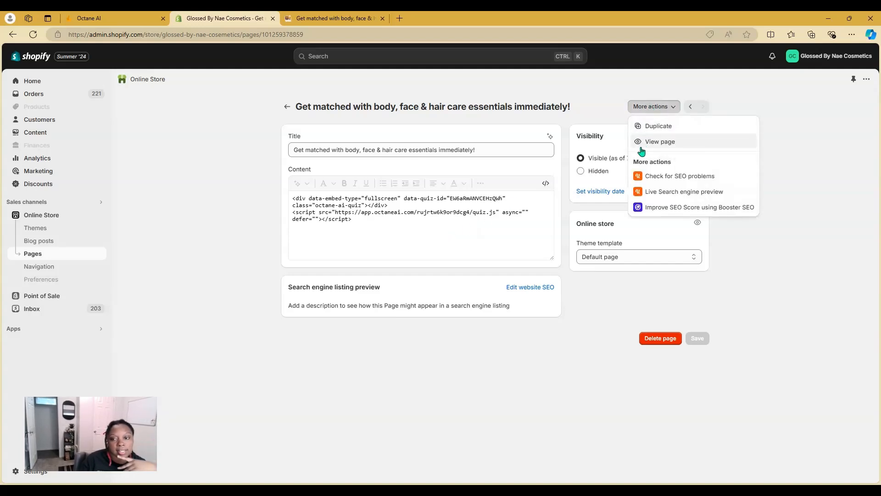
pyautogui.click(641, 151)
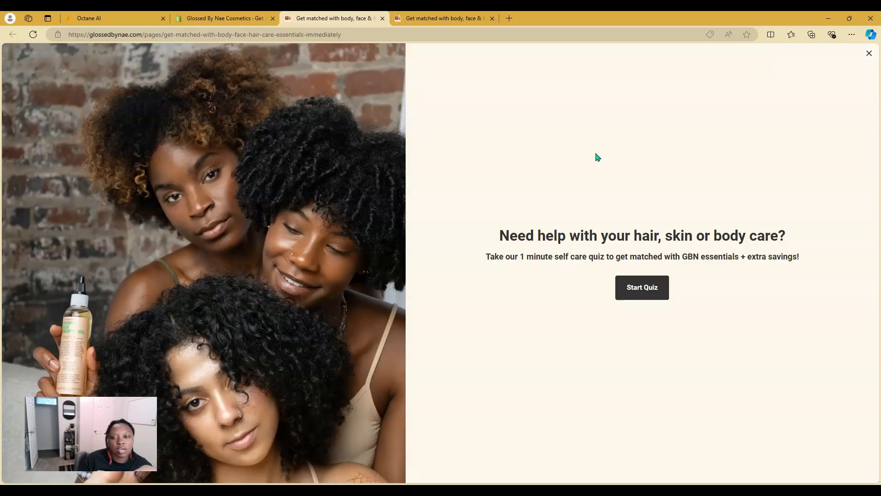
# - Start the quiz on the live page, enter a first name and submit it
pyautogui.click(656, 295)
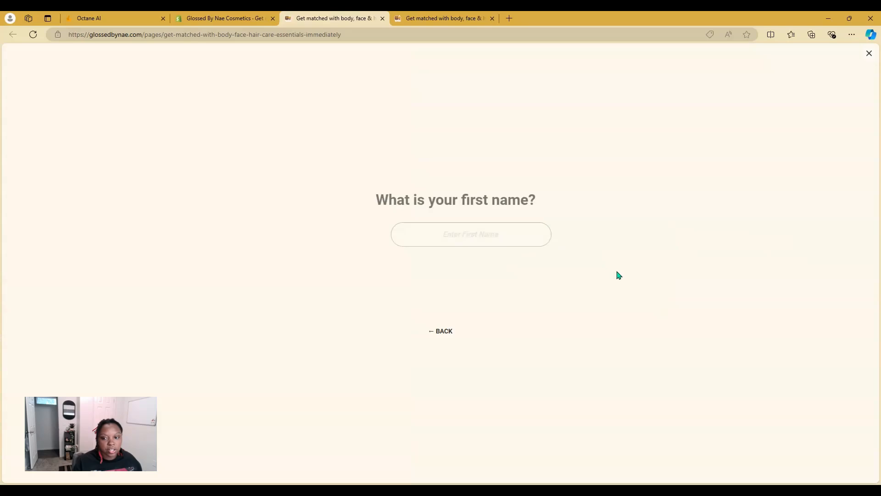
pyautogui.click(424, 232)
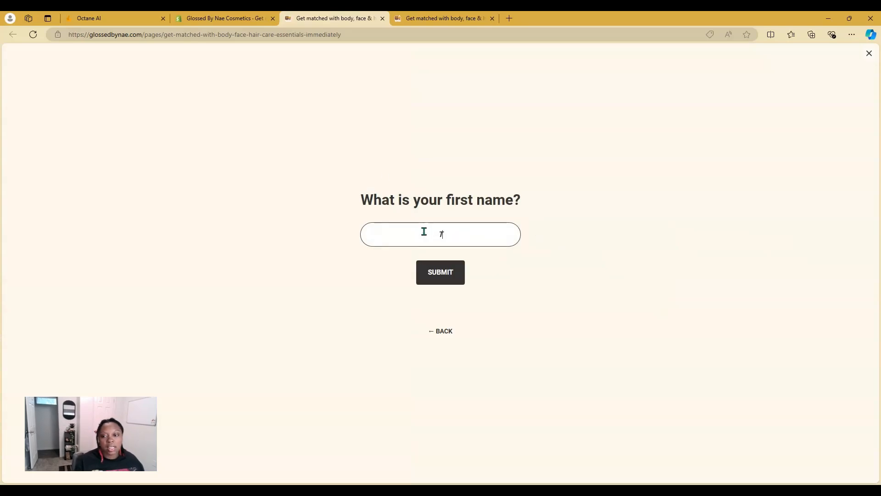
pyautogui.click(457, 277)
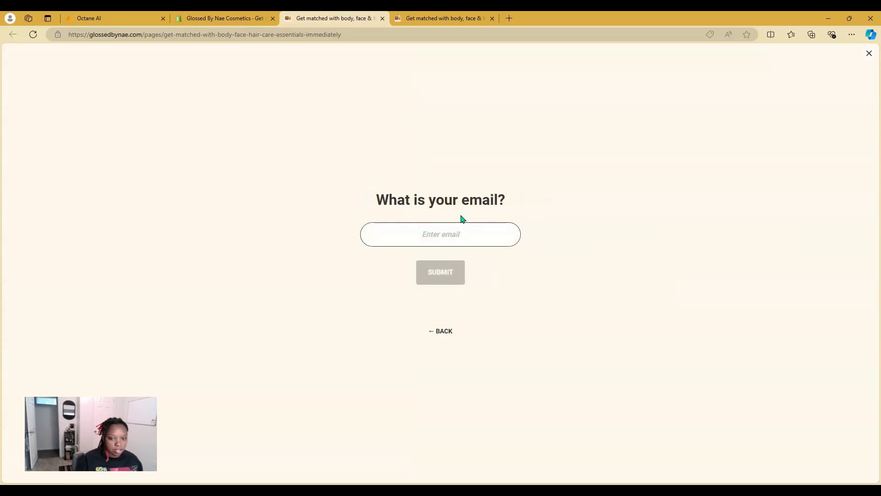
# - Switch to Octane AI and review the build settings of the quiz's intro, first name and email questions
pyautogui.click(105, 16)
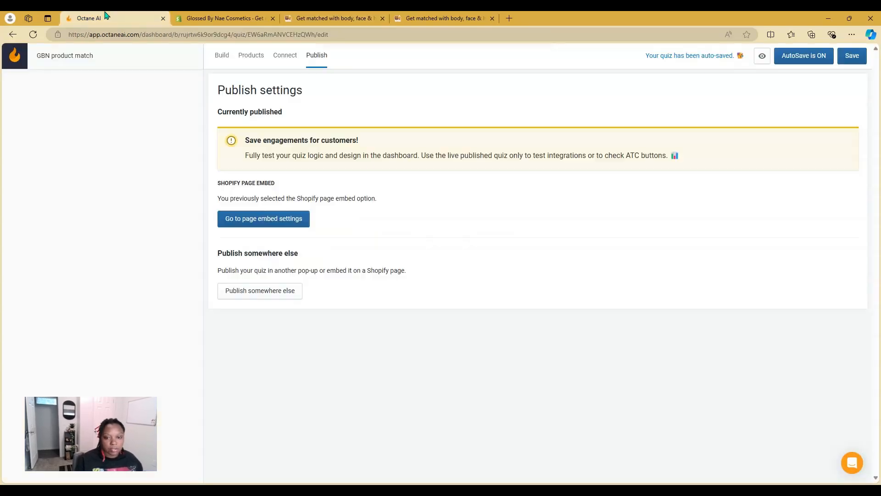
pyautogui.click(221, 57)
pyautogui.click(77, 120)
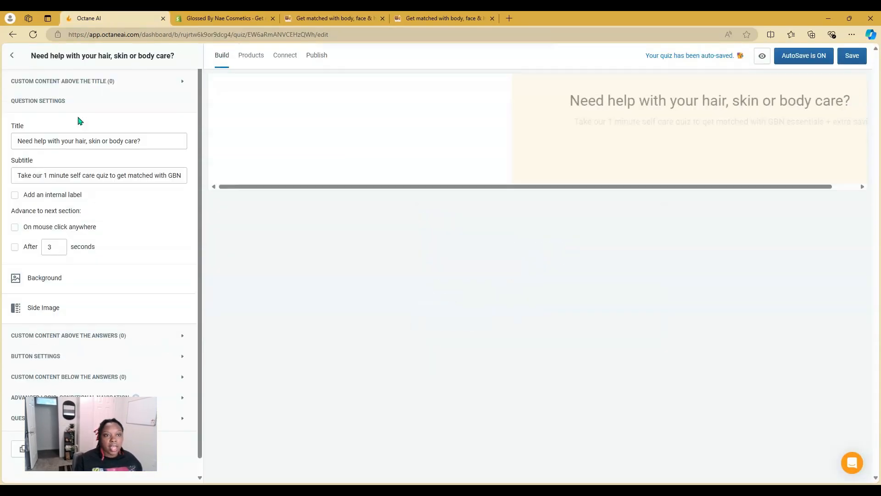
pyautogui.click(12, 56)
pyautogui.click(68, 151)
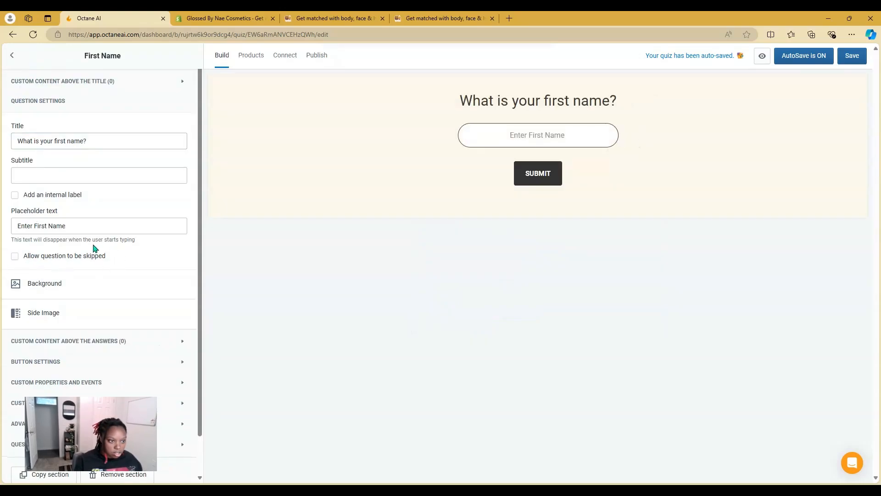
pyautogui.click(15, 56)
pyautogui.click(76, 172)
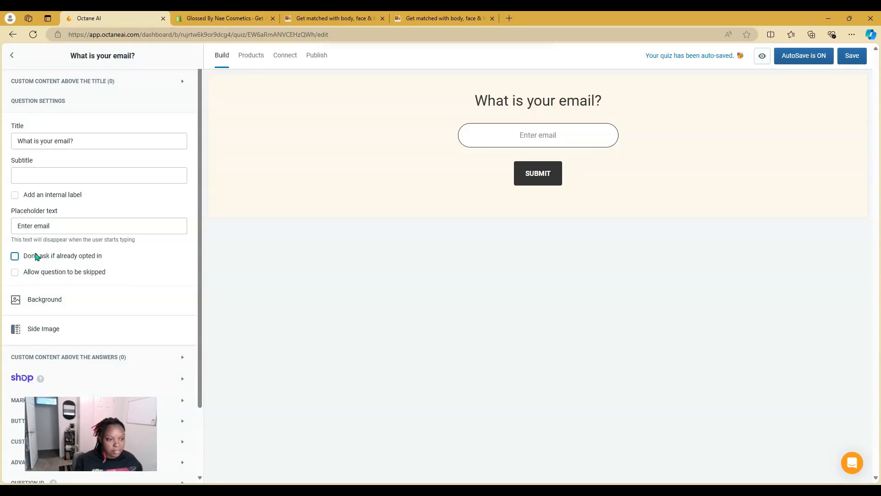
pyautogui.click(14, 56)
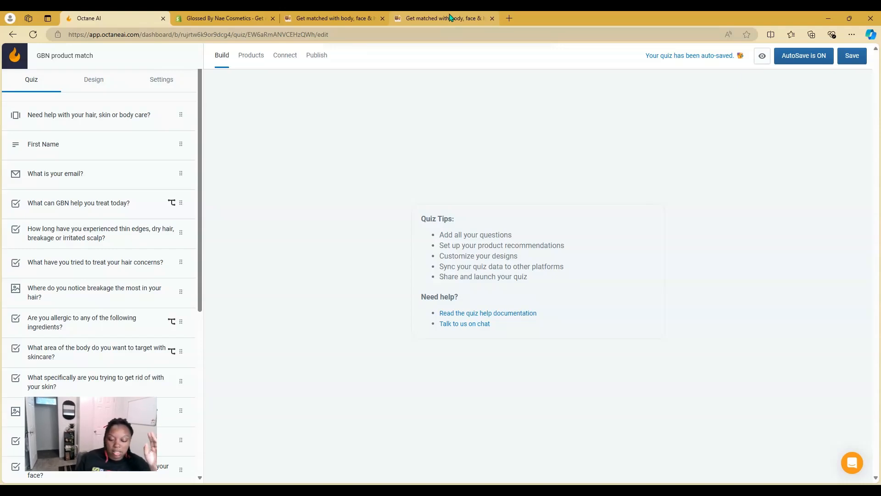
# - Close the older quiz tab showing recommended products, then fill in the e-mail address in the current quiz and submit it
pyautogui.click(449, 17)
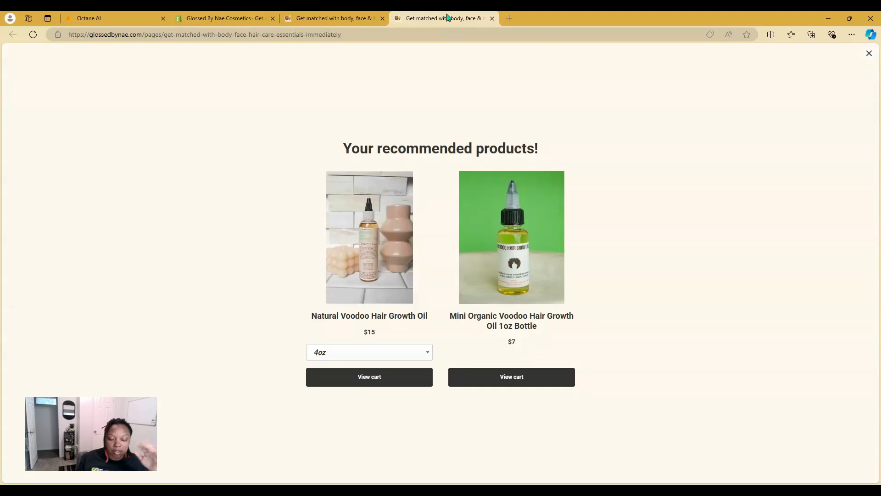
pyautogui.click(492, 19)
pyautogui.click(429, 242)
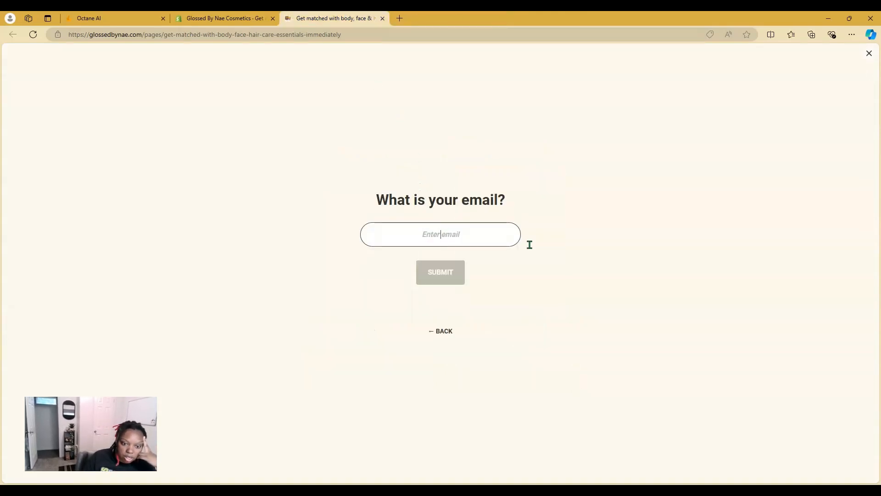
pyautogui.hotkey('ctrl', 'v')
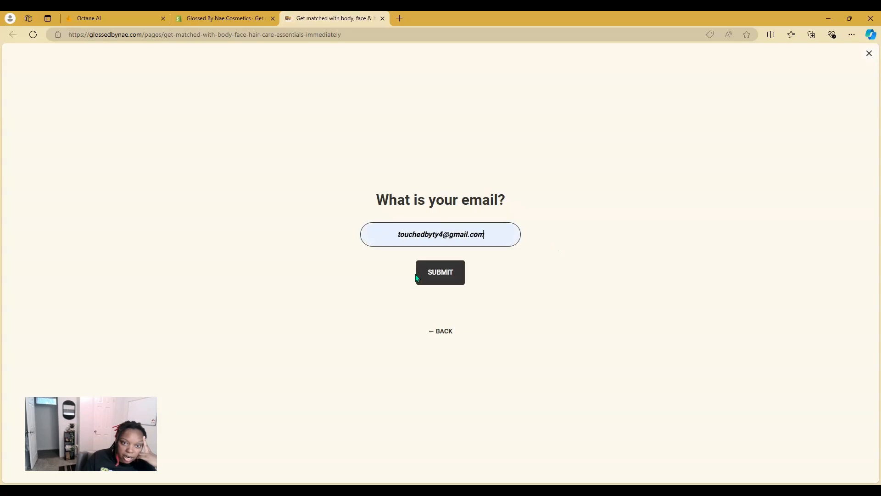
pyautogui.click(453, 279)
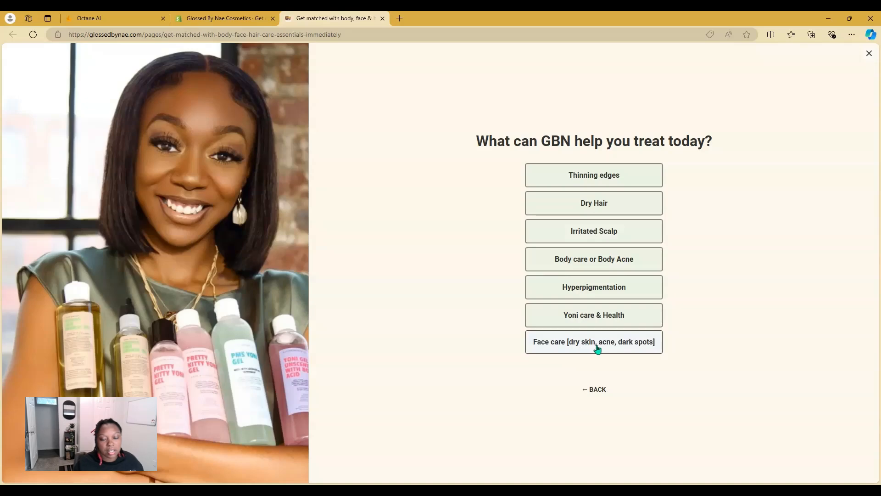
# - Answer the quiz with Yoni care & Health, Liquid soap, Odor, a care routine and a $30 - $60 monthly skincare budget
pyautogui.click(639, 321)
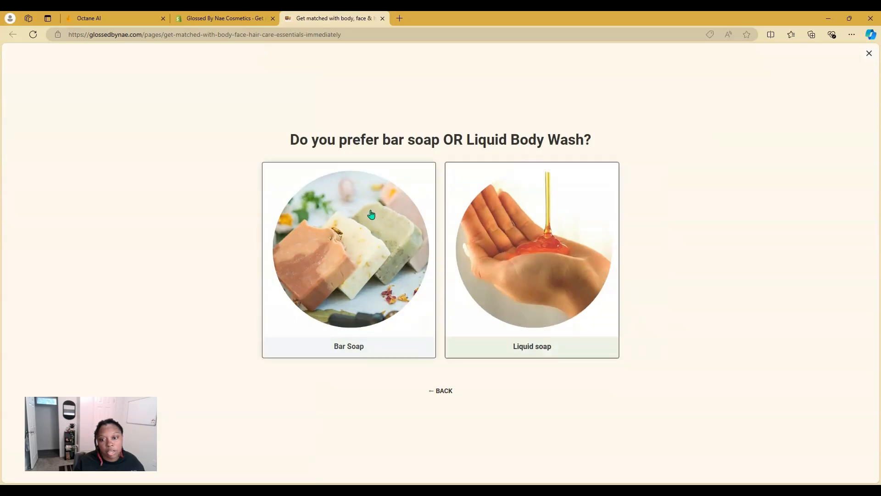
pyautogui.click(521, 253)
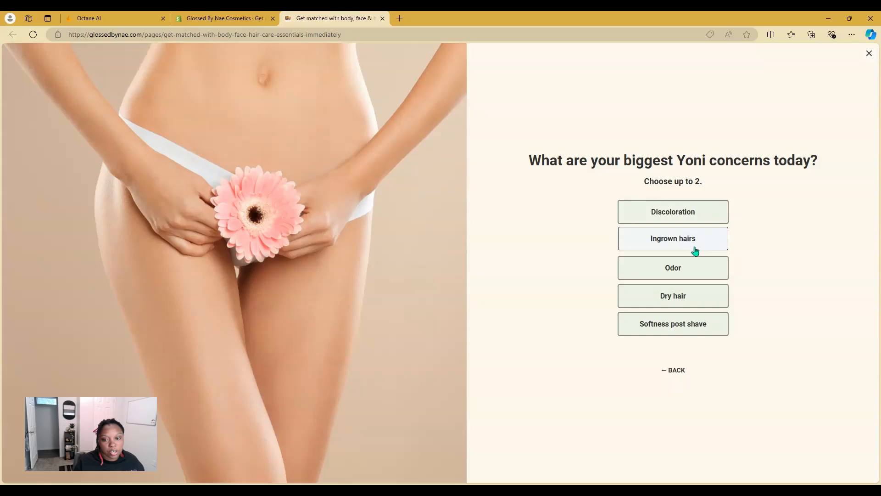
pyautogui.click(683, 269)
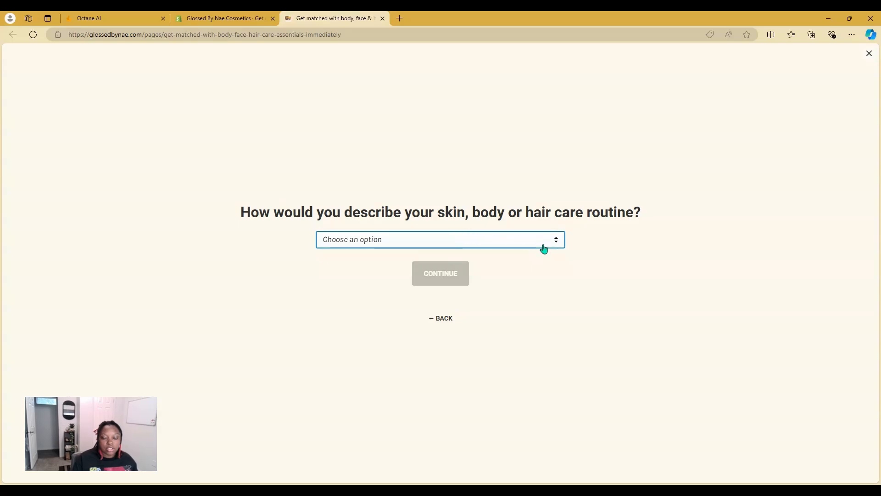
pyautogui.click(431, 277)
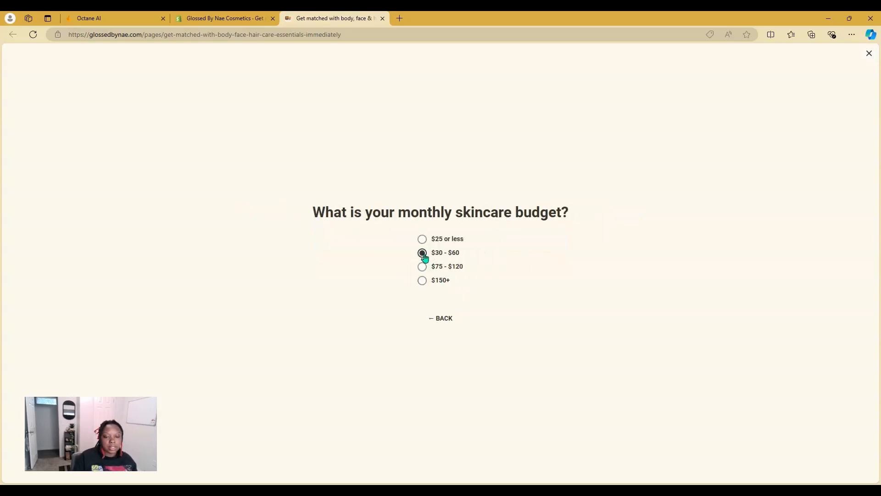
pyautogui.click(421, 254)
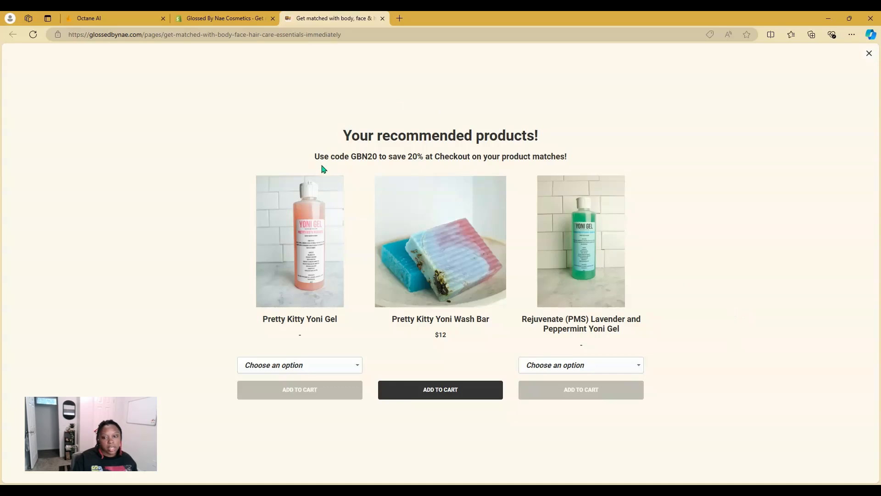
# - Add the 4oz Pretty Kitty Yoni Gel, Pretty Kitty Yoni Wash Bar and 8oz Rejuvenate (PMS) Lavender and Peppermint Yoni Gel to the cart
pyautogui.moveTo(348, 158); pyautogui.dragTo(466, 157)
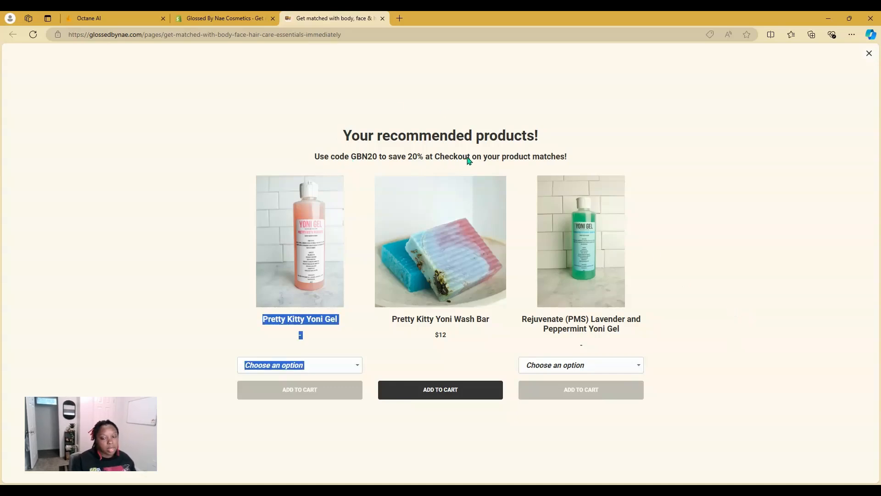
pyautogui.click(468, 160)
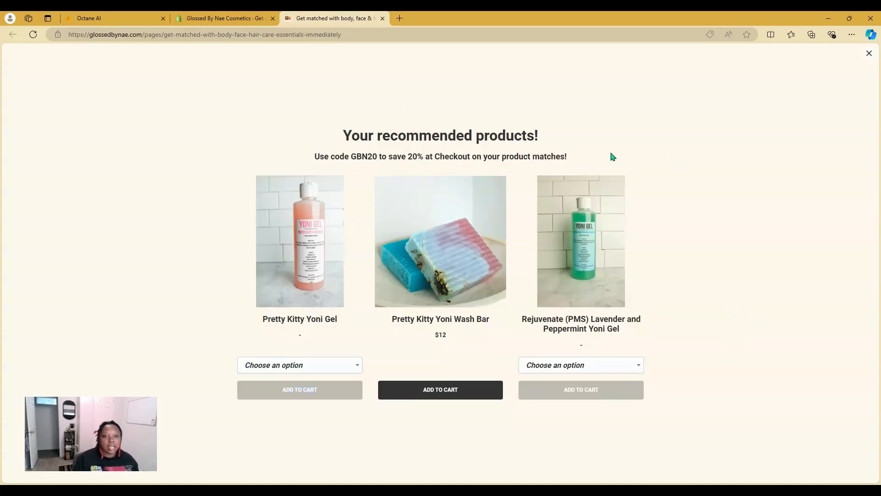
pyautogui.click(310, 364)
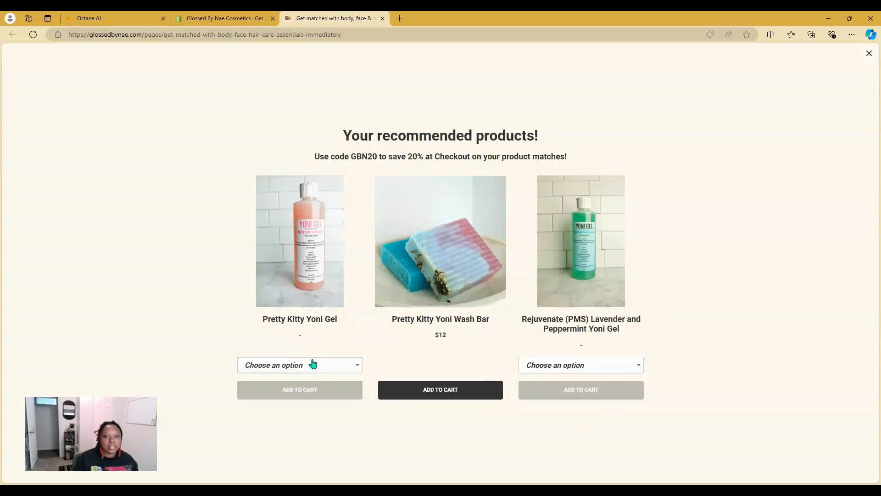
pyautogui.click(258, 383)
pyautogui.click(321, 392)
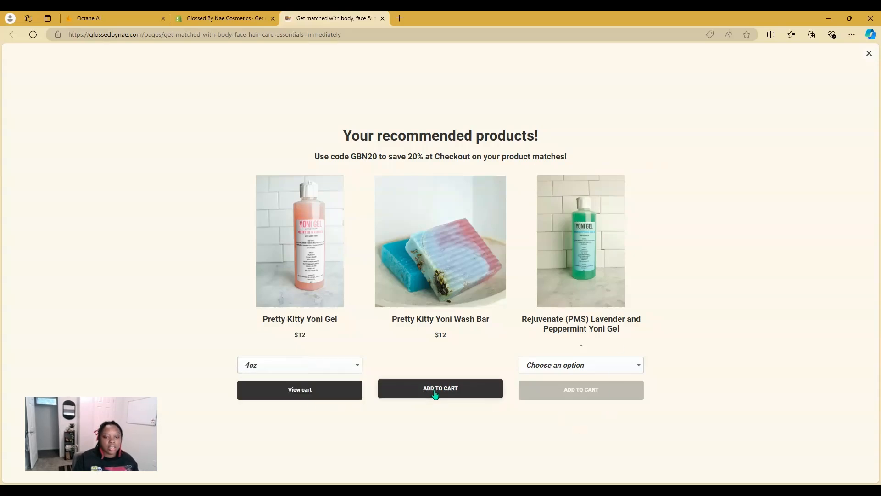
pyautogui.click(470, 390)
pyautogui.click(607, 367)
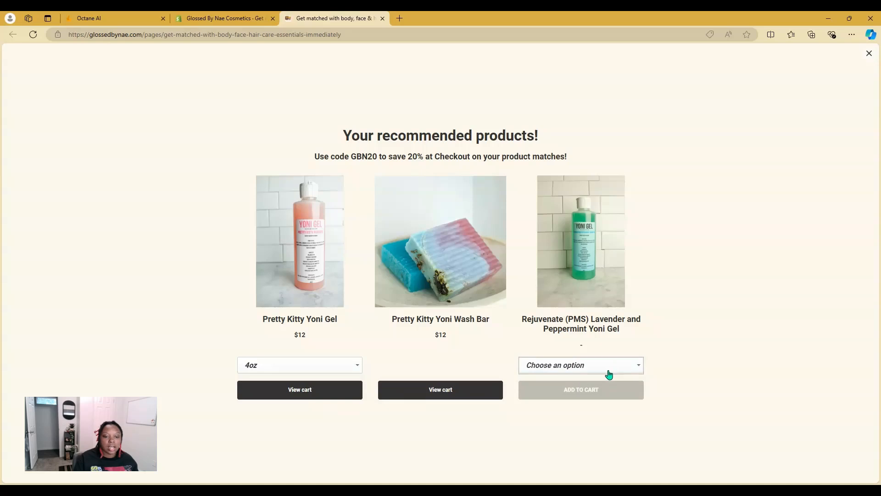
pyautogui.click(561, 400)
pyautogui.click(568, 401)
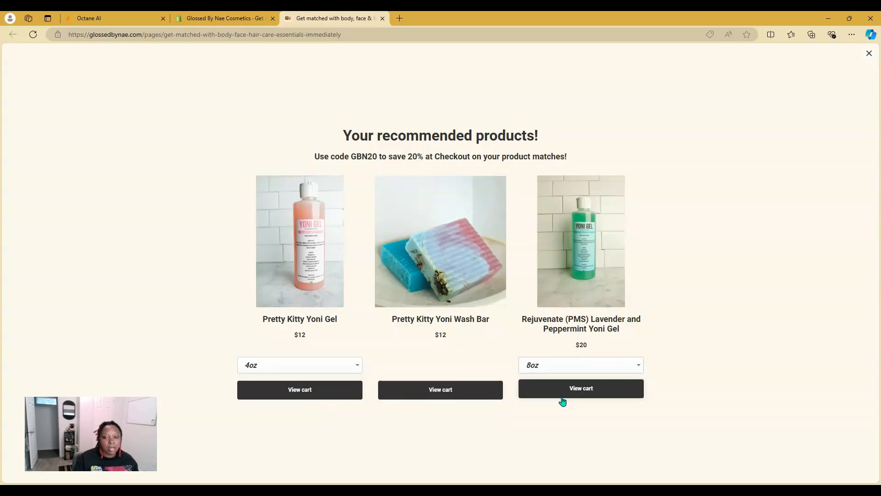
# - Open the cart from the recommendations and review its items, discount and subtotal
pyautogui.click(547, 394)
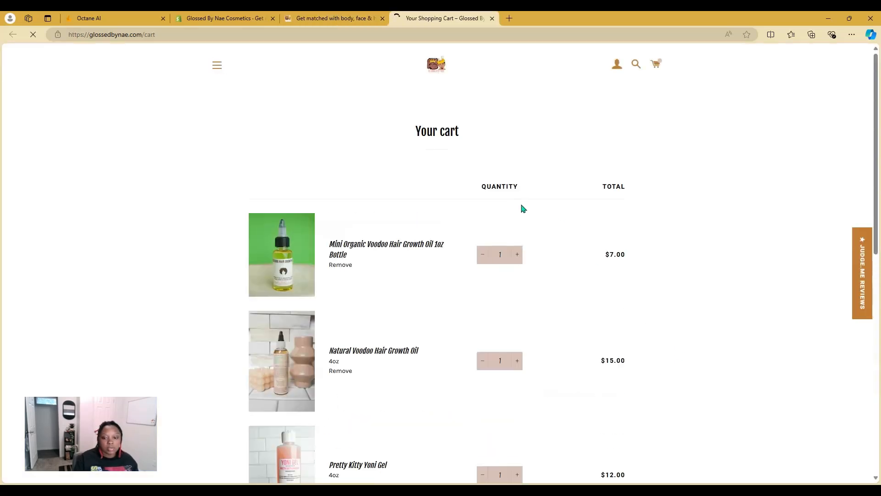
pyautogui.scroll(-4, 563, 232)
pyautogui.scroll(-7, 566, 246)
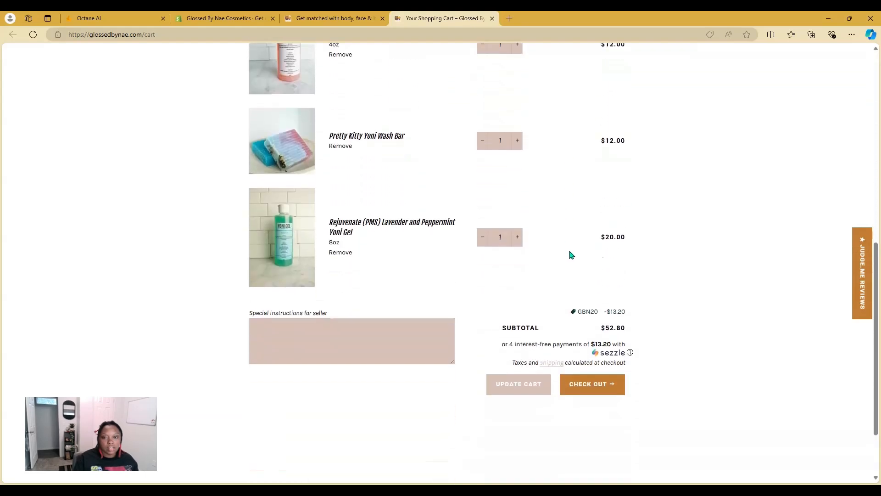
pyautogui.scroll(2, 573, 257)
pyautogui.scroll(8, 575, 259)
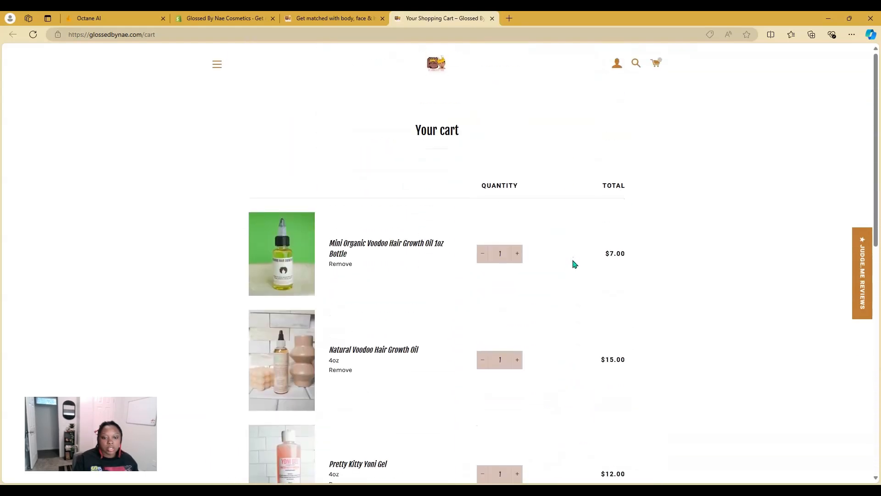
# - Try to set the Mini Organic Voodoo Hair Growth Oil quantity to 0 and lower the Natural Voodoo Hair Growth Oil quantity, then proceed to checkout
pyautogui.click(480, 255)
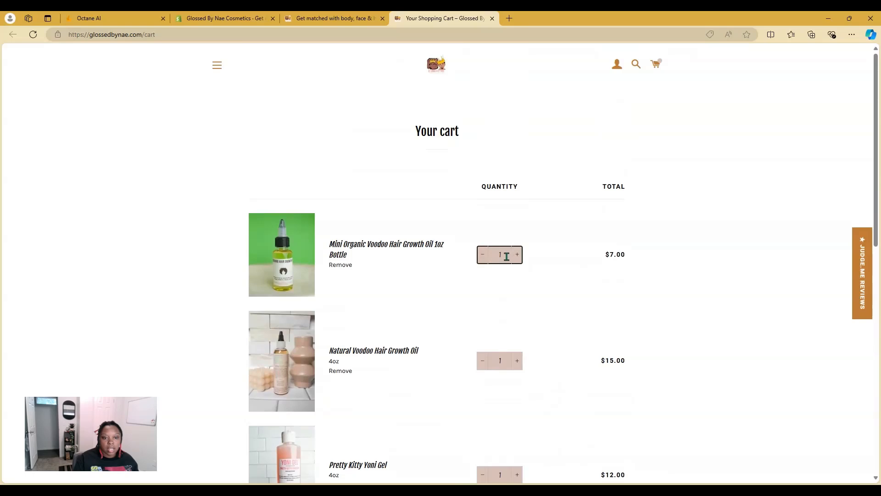
pyautogui.moveTo(503, 257); pyautogui.dragTo(489, 260)
pyautogui.write('0')
pyautogui.click(516, 278)
pyautogui.click(505, 360)
pyautogui.click(482, 361)
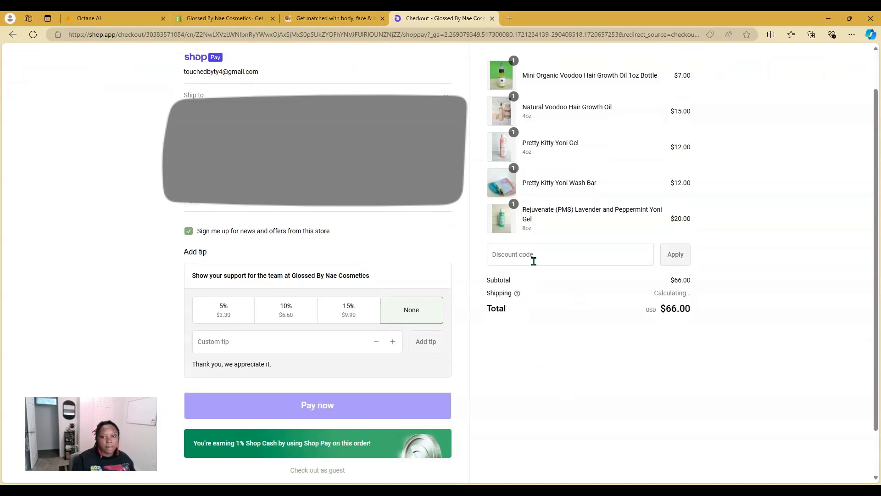
# - Apply the discount code GBN20 to the checkout order and review the updated order summary
pyautogui.click(532, 261)
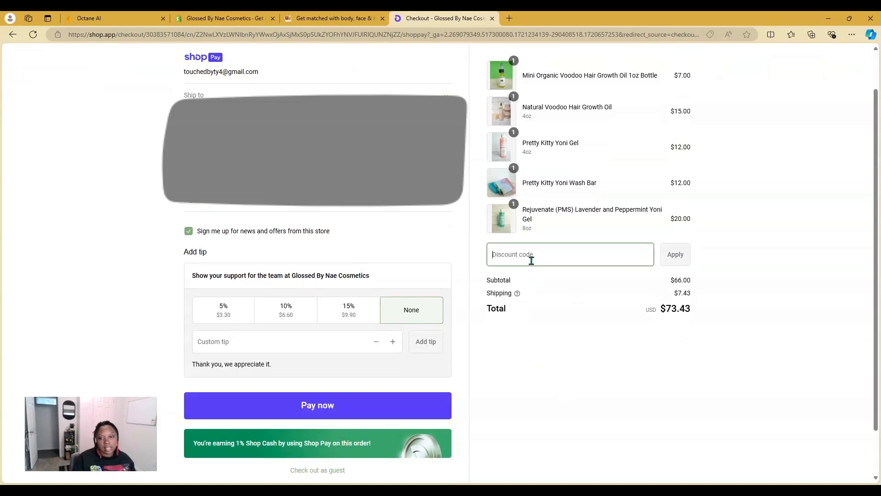
pyautogui.write('G')
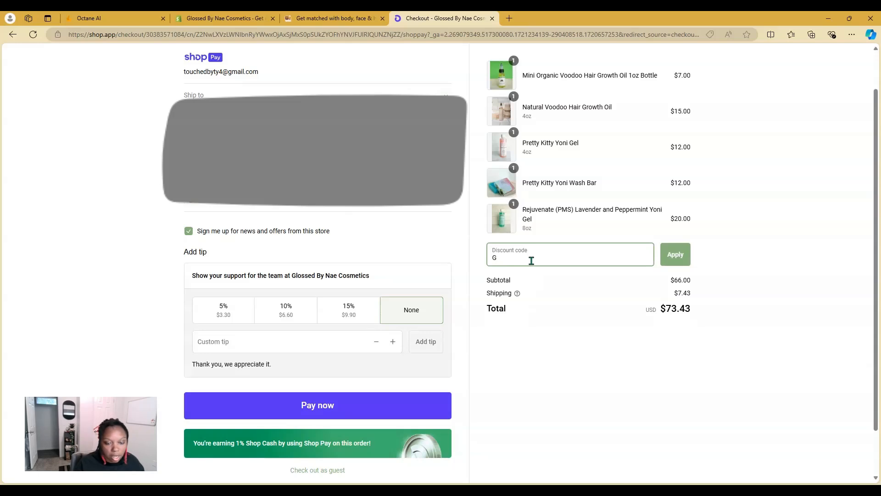
pyautogui.write('BN20')
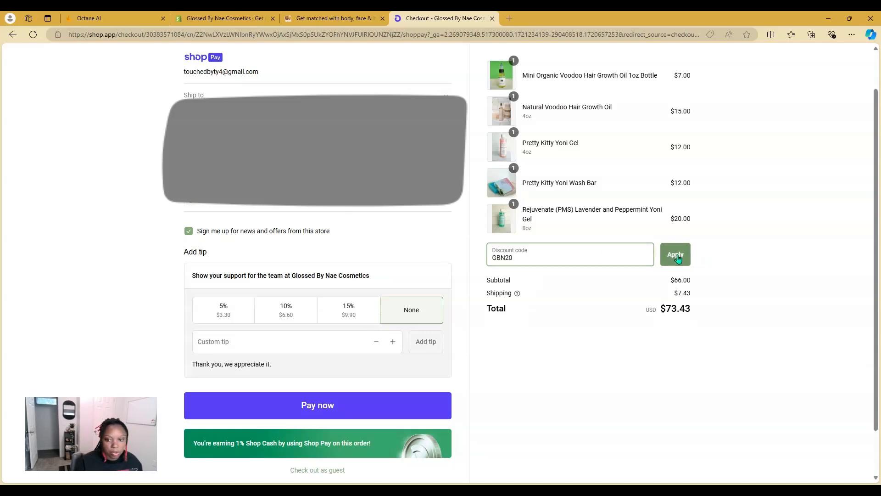
pyautogui.click(675, 255)
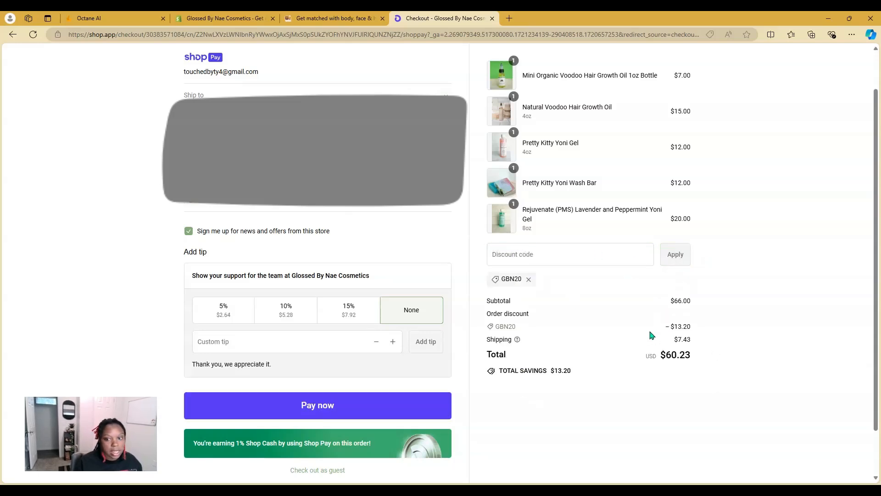
pyautogui.scroll(-1, 632, 390)
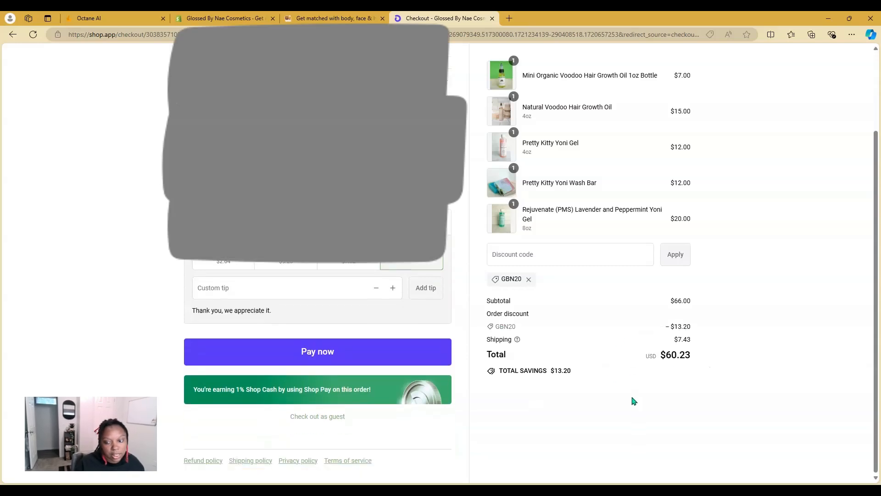
pyautogui.scroll(3, 632, 393)
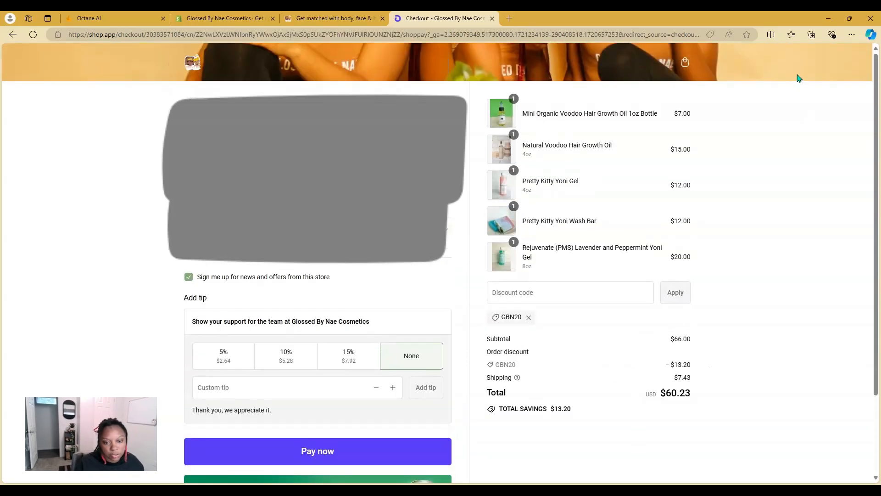